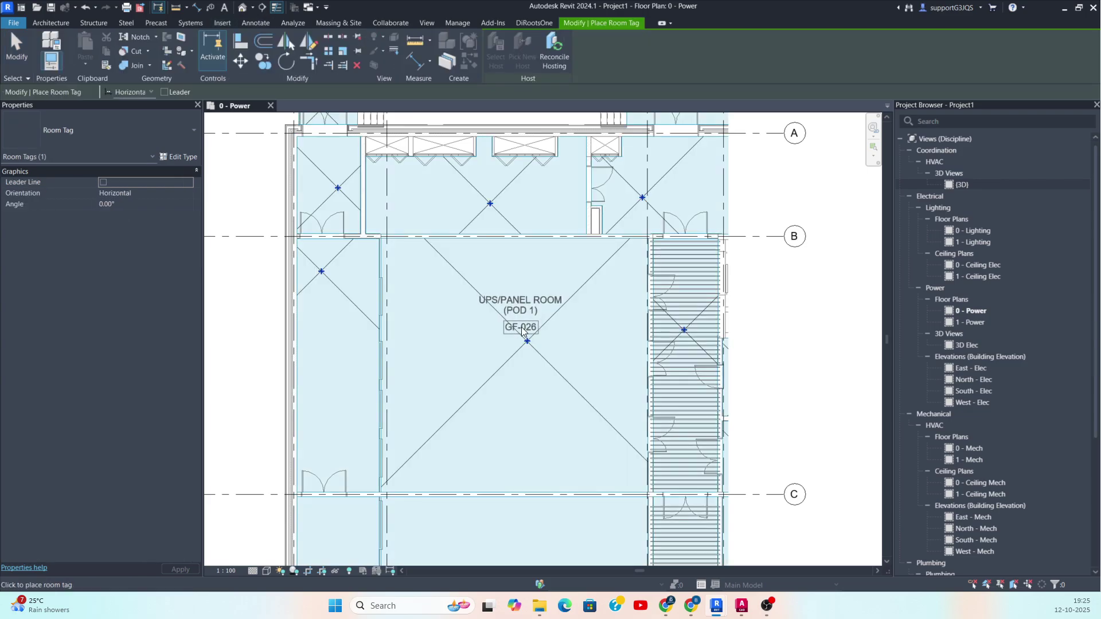
pyautogui.scroll(1, 522, 328)
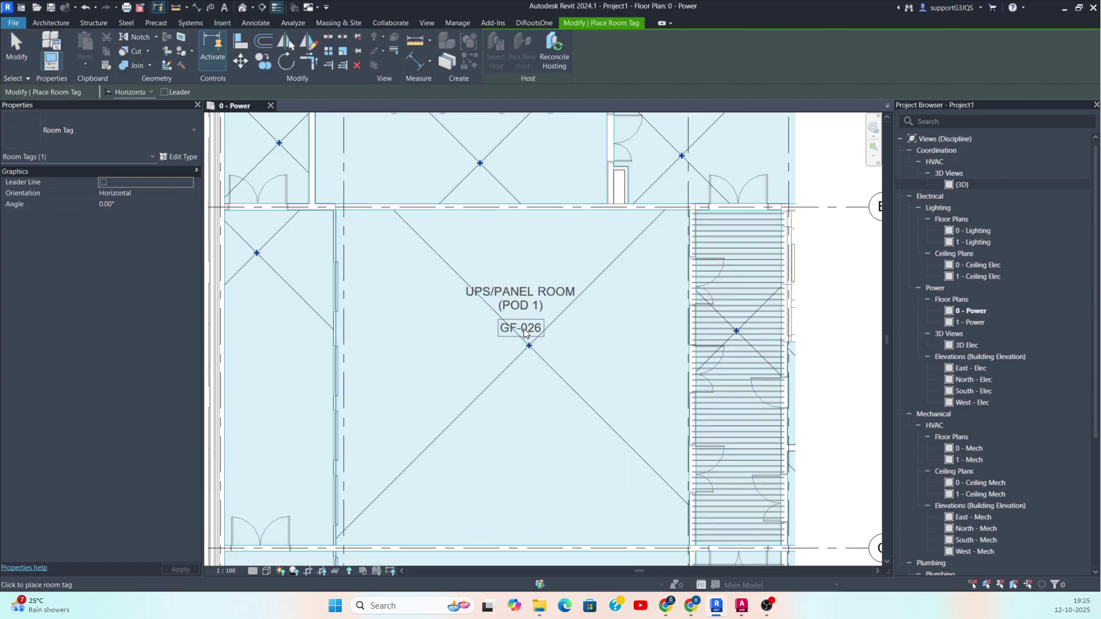
pyautogui.scroll(-2, 522, 327)
pyautogui.press('Escape')
pyautogui.scroll(1, 465, 303)
pyautogui.moveTo(622, 334); pyautogui.dragTo(521, 327, button='middle')
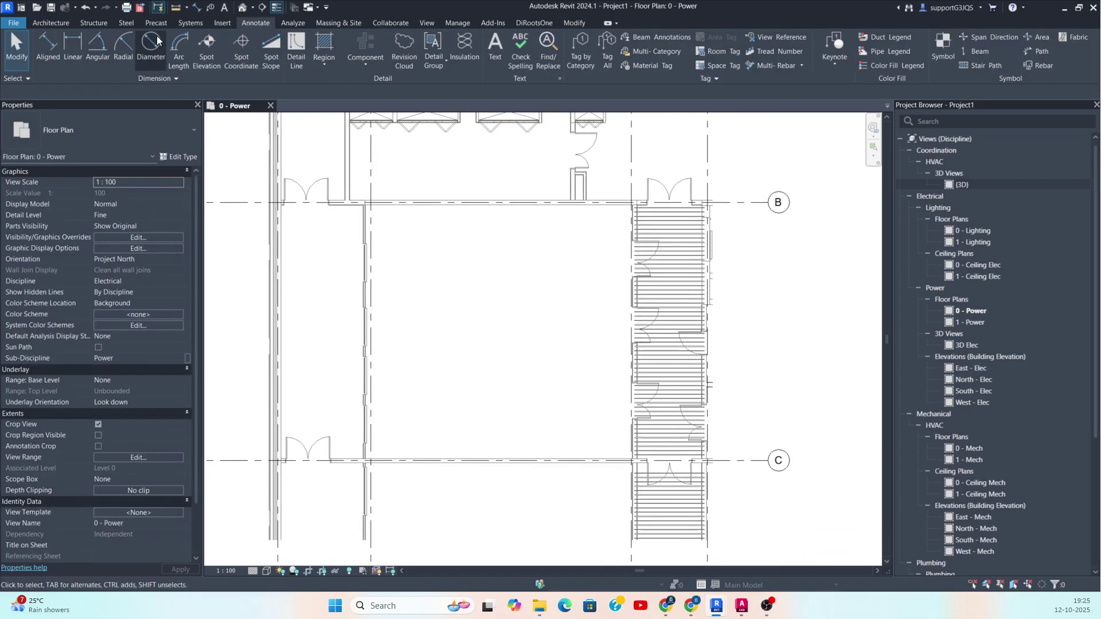
# Place one OUTGOING TO UPS electrical equipment panel in the upper-left part of the room between grids B and C.
pyautogui.click(188, 26)
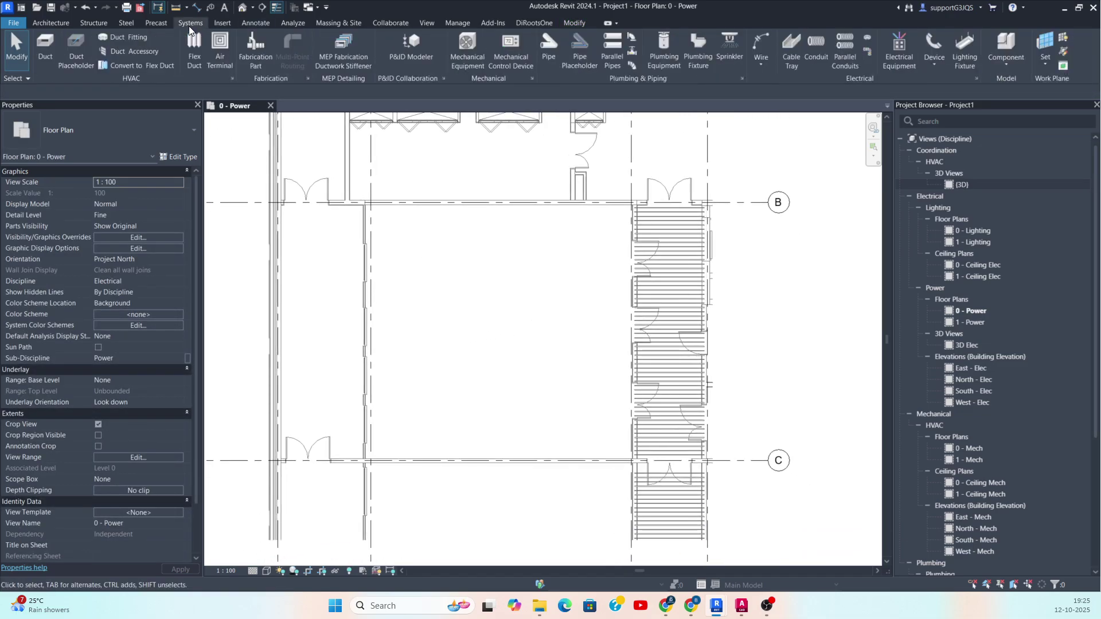
pyautogui.click(887, 56)
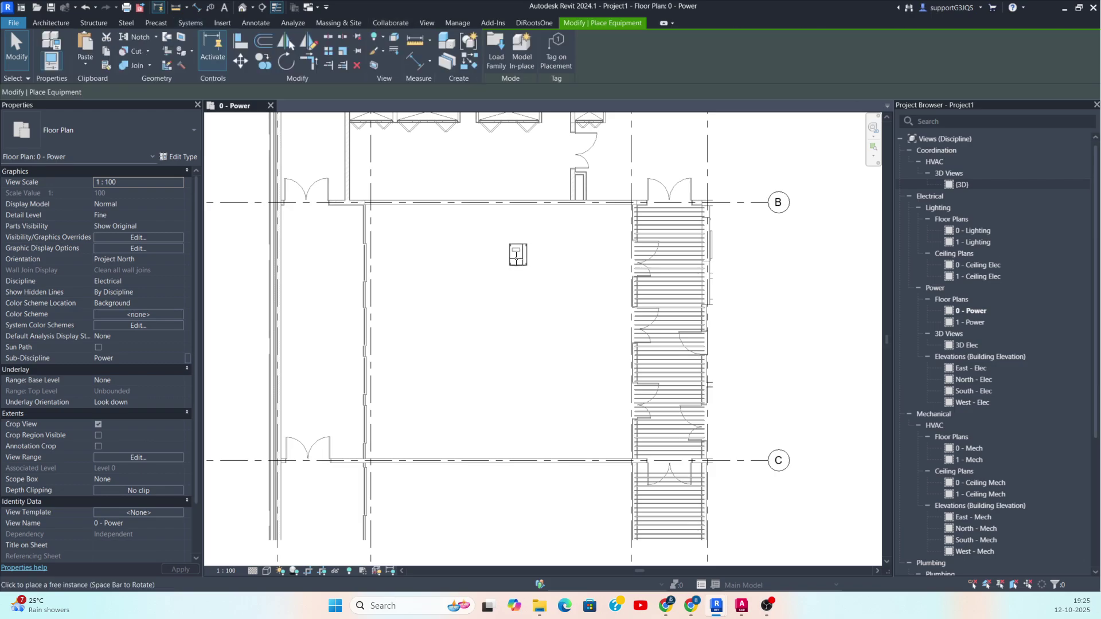
pyautogui.scroll(4, 439, 290)
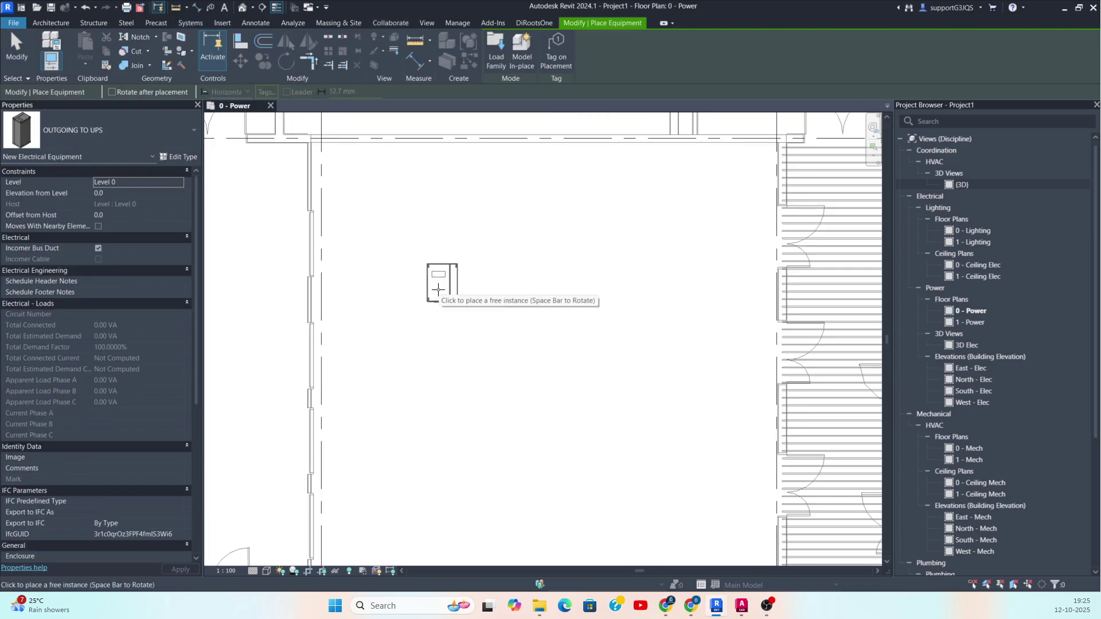
pyautogui.press('space')
pyautogui.press('space')
pyautogui.press('space')
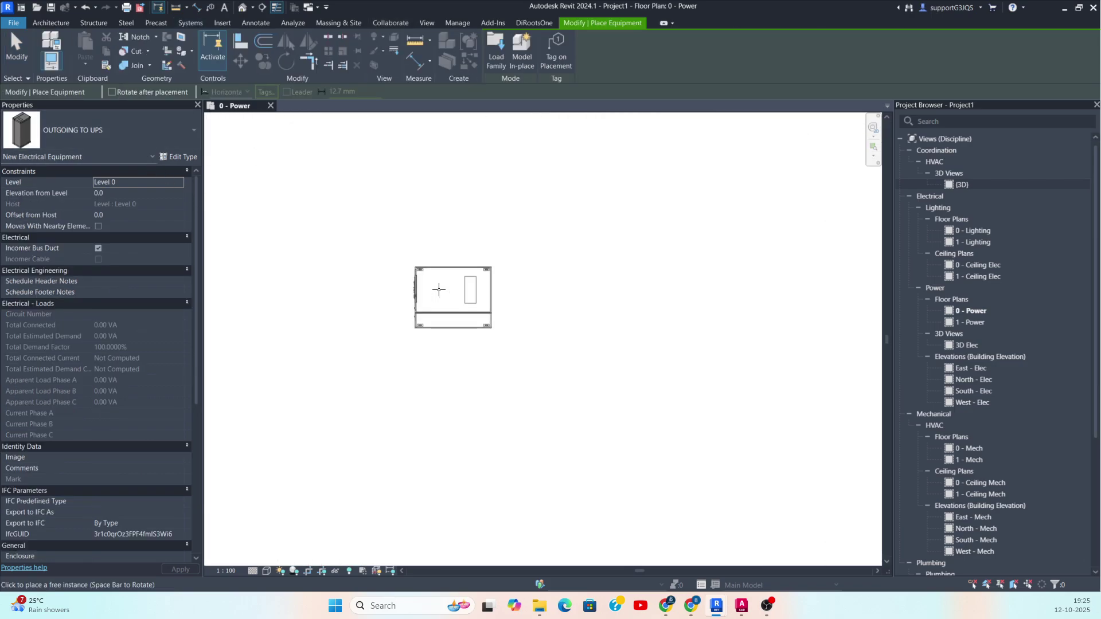
pyautogui.scroll(-1, 445, 293)
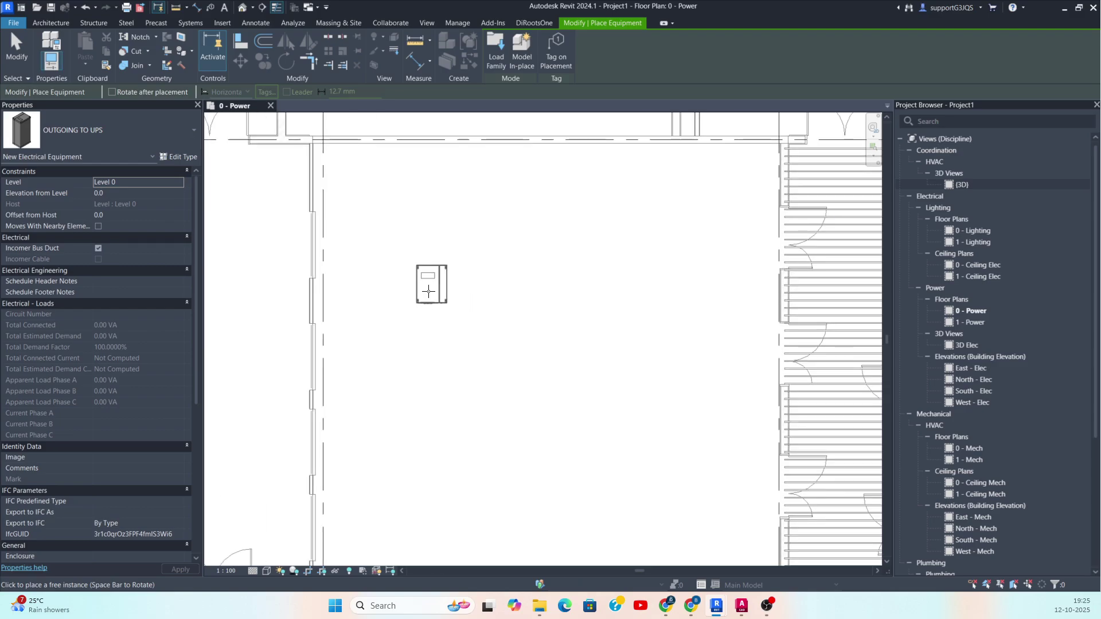
pyautogui.click(427, 250)
pyautogui.press('Escape')
pyautogui.press('Escape')
# Isolate the placed OUTGOING TO UPS panel in a 3D section-box view and orbit to its front.
pyautogui.click(428, 253)
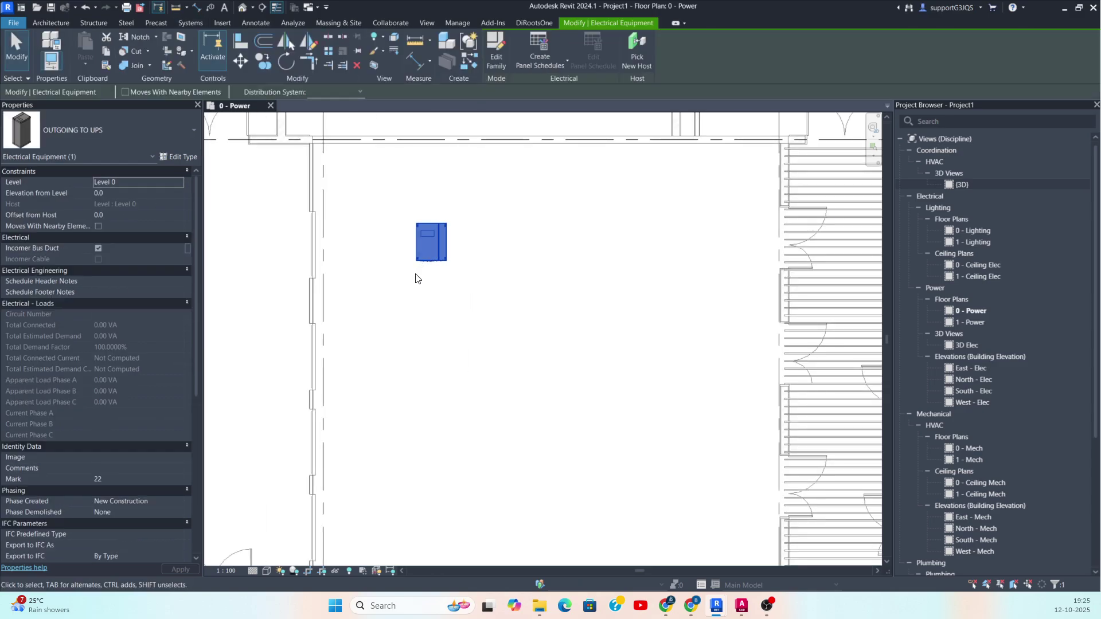
pyautogui.click(374, 66)
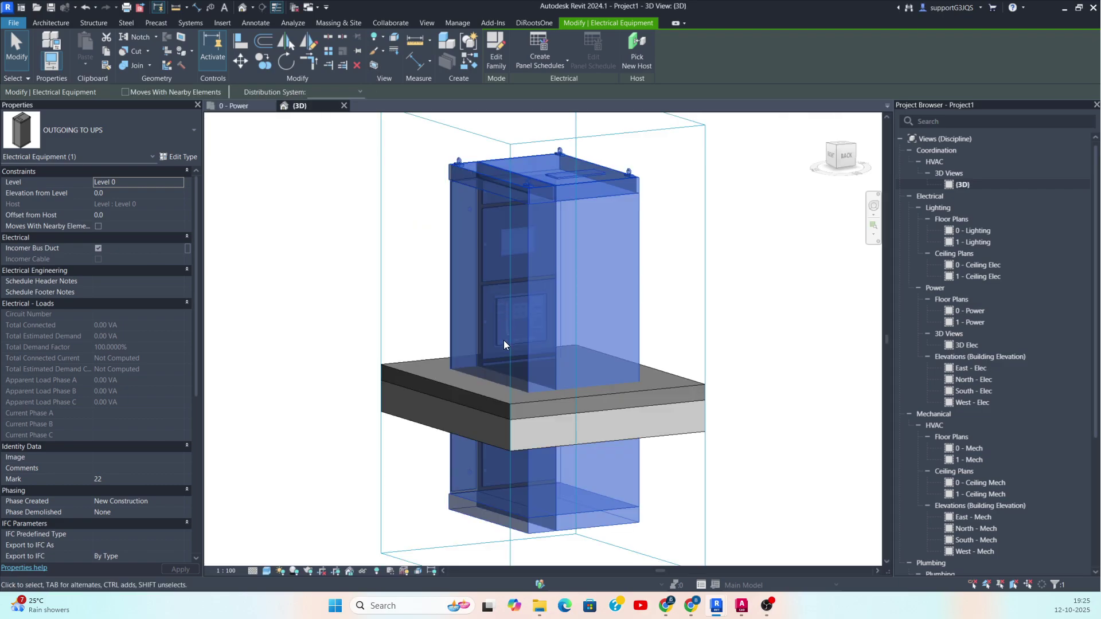
pyautogui.keyDown('shift'); pyautogui.moveTo(468, 357); pyautogui.dragTo(710, 359, button='middle'); pyautogui.keyUp('shift')
pyautogui.press('Escape')
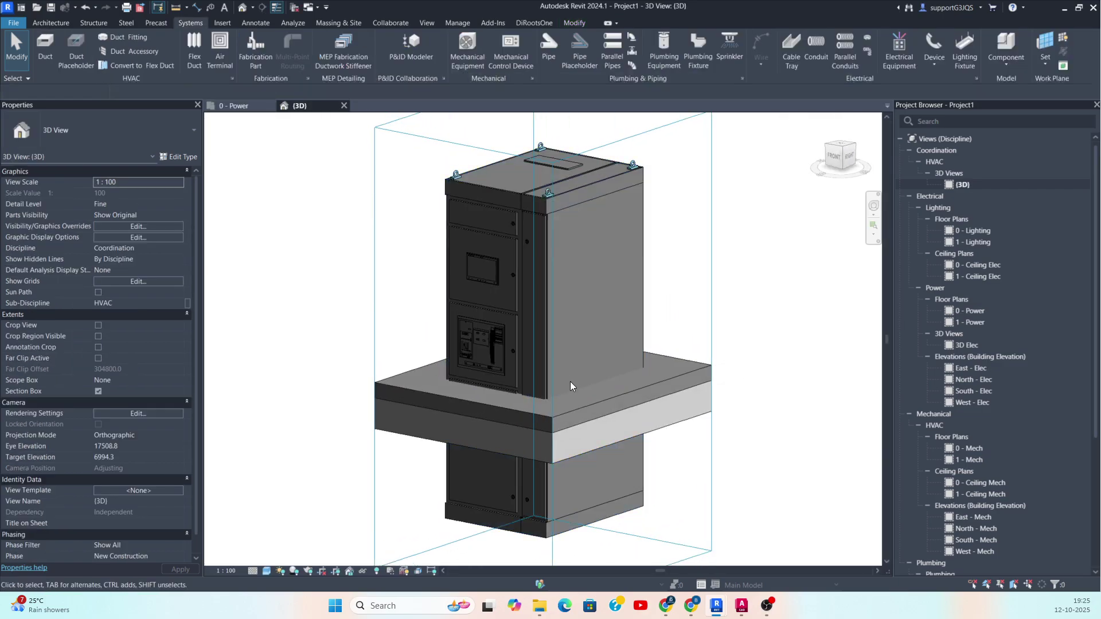
# From the right-side 3D view, align the panel's base with the top surface of the floor slab.
pyautogui.click(850, 157)
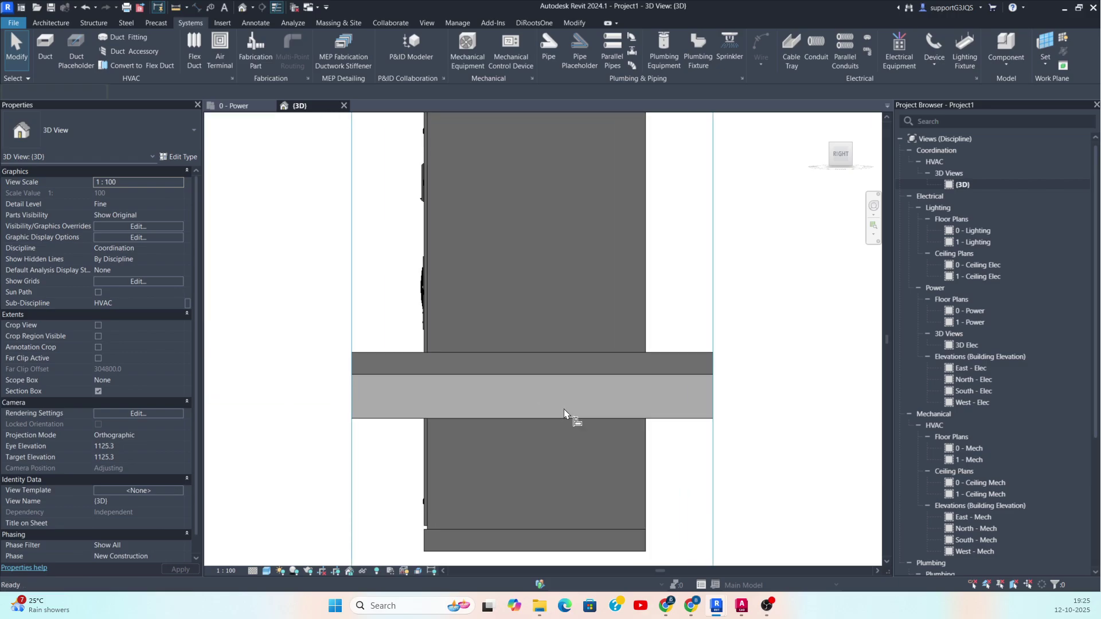
pyautogui.press('a')
pyautogui.press('l')
pyautogui.click(385, 354)
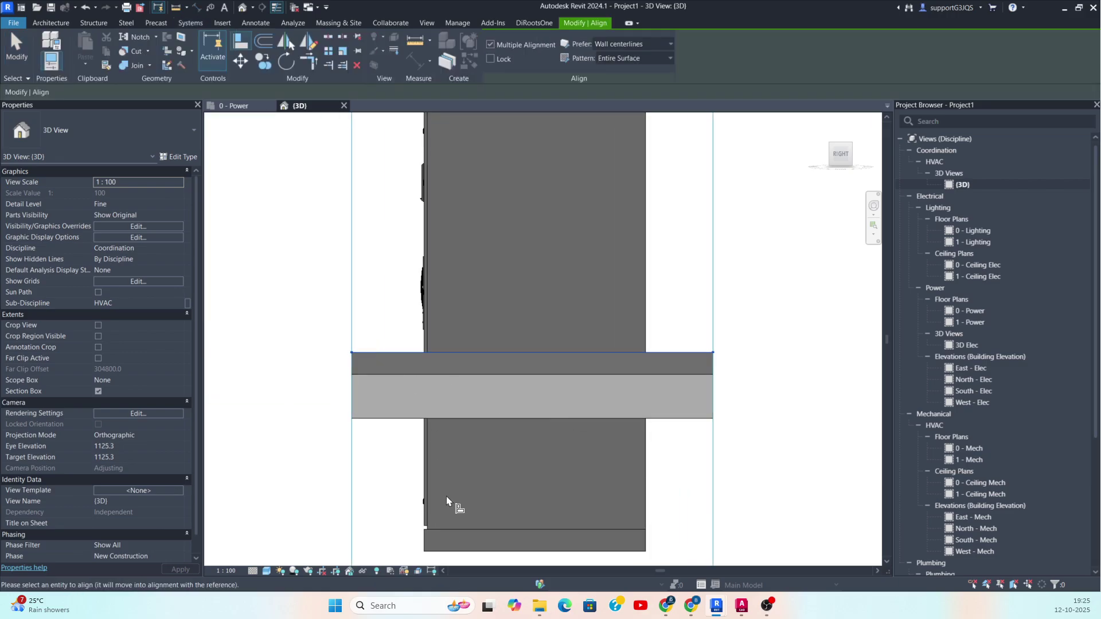
pyautogui.click(448, 552)
pyautogui.scroll(-4, 428, 393)
pyautogui.keyDown('shift'); pyautogui.moveTo(428, 393); pyautogui.dragTo(621, 447, button='middle'); pyautogui.keyUp('shift')
pyautogui.press('Escape')
pyautogui.click(475, 344)
pyautogui.press('Escape')
# Return to the 0 - Power floor plan and check the OUTGOING TO UPS panel's elevation from level.
pyautogui.click(239, 106)
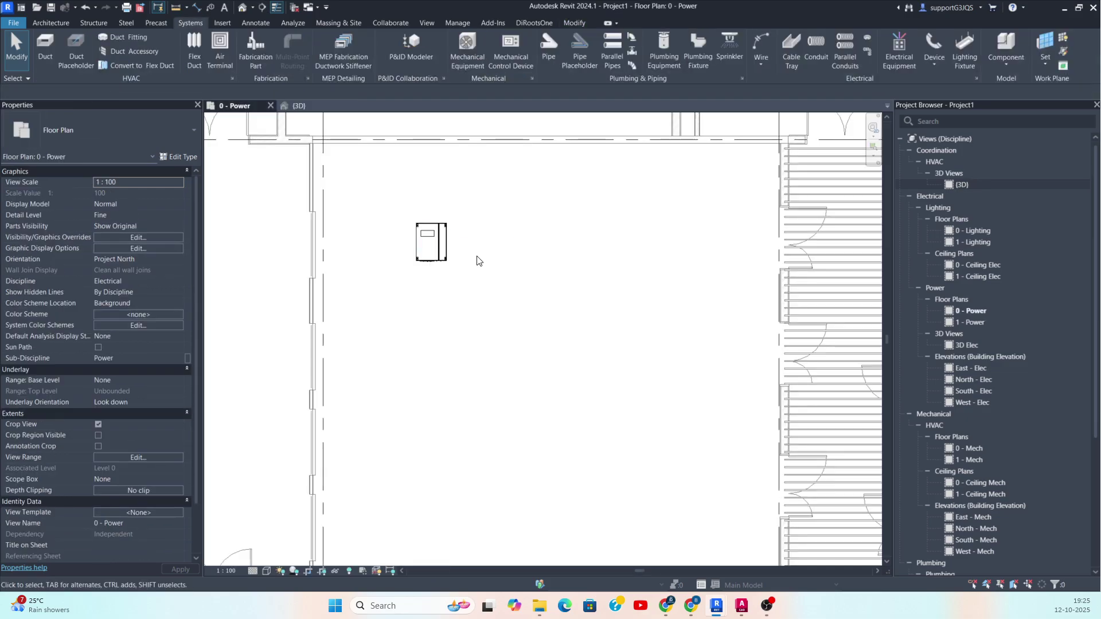
pyautogui.scroll(6, 471, 275)
pyautogui.scroll(-3, 464, 327)
pyautogui.scroll(-4, 466, 332)
pyautogui.click(468, 344)
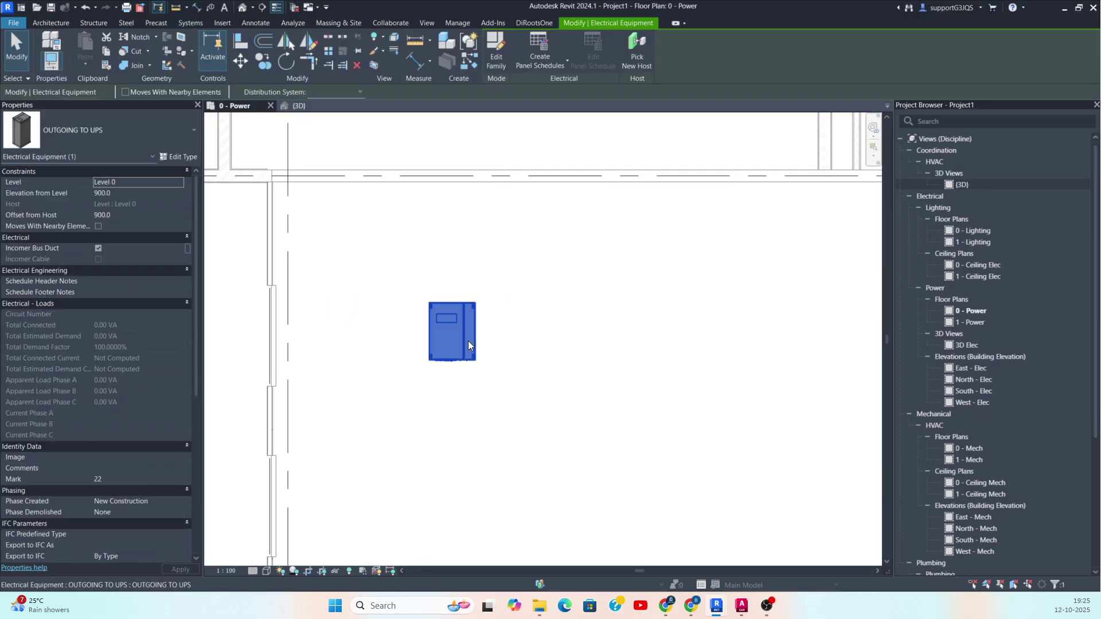
pyautogui.press('Escape')
pyautogui.scroll(1, 467, 339)
pyautogui.scroll(1, 466, 338)
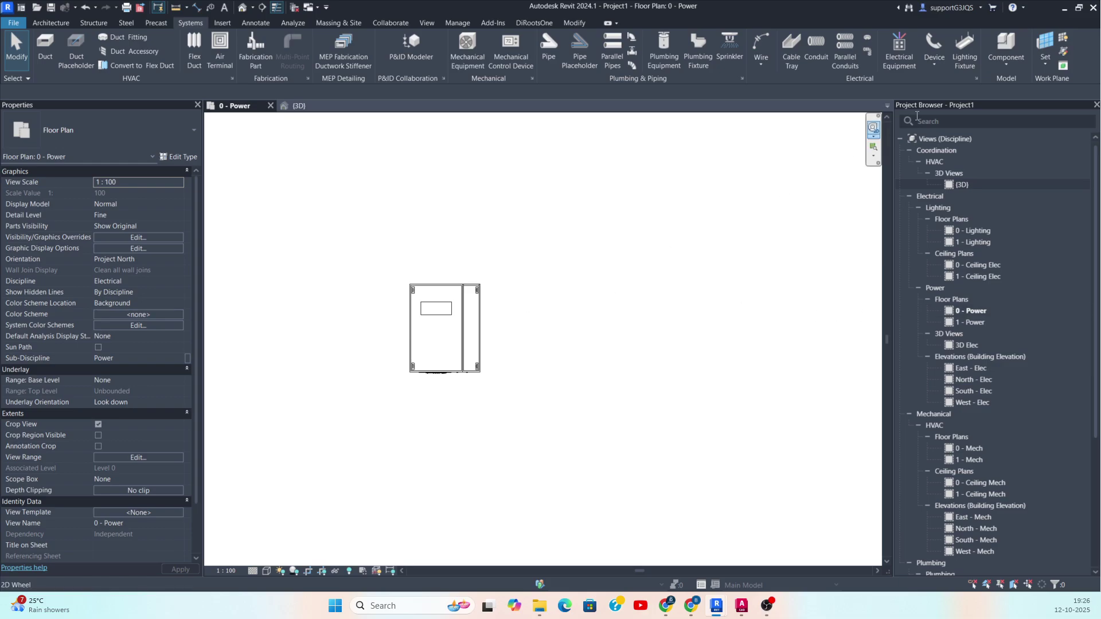
# Place an INCOMER FROM MDB electrical equipment panel just to the right of the OUTGOING TO UPS panel.
pyautogui.click(900, 57)
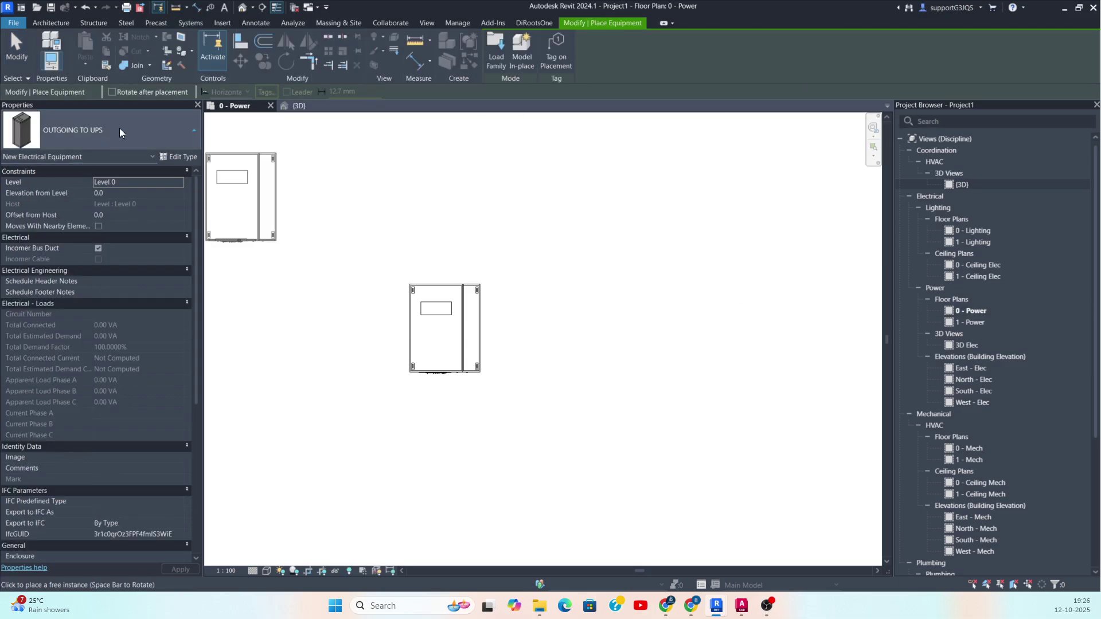
pyautogui.click(119, 132)
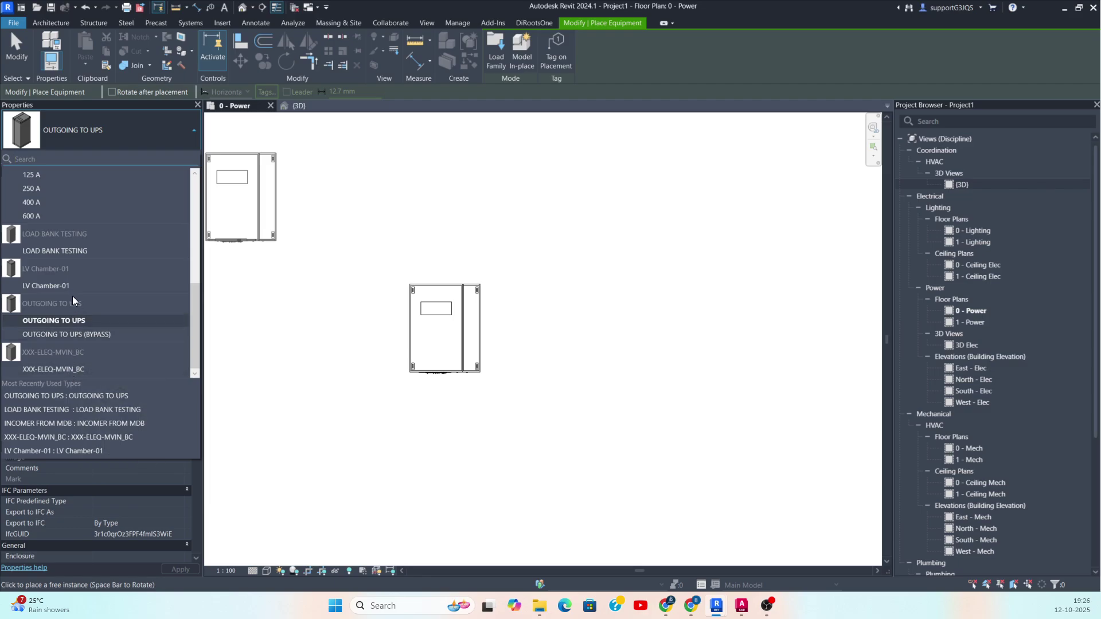
pyautogui.scroll(3, 73, 298)
pyautogui.click(75, 243)
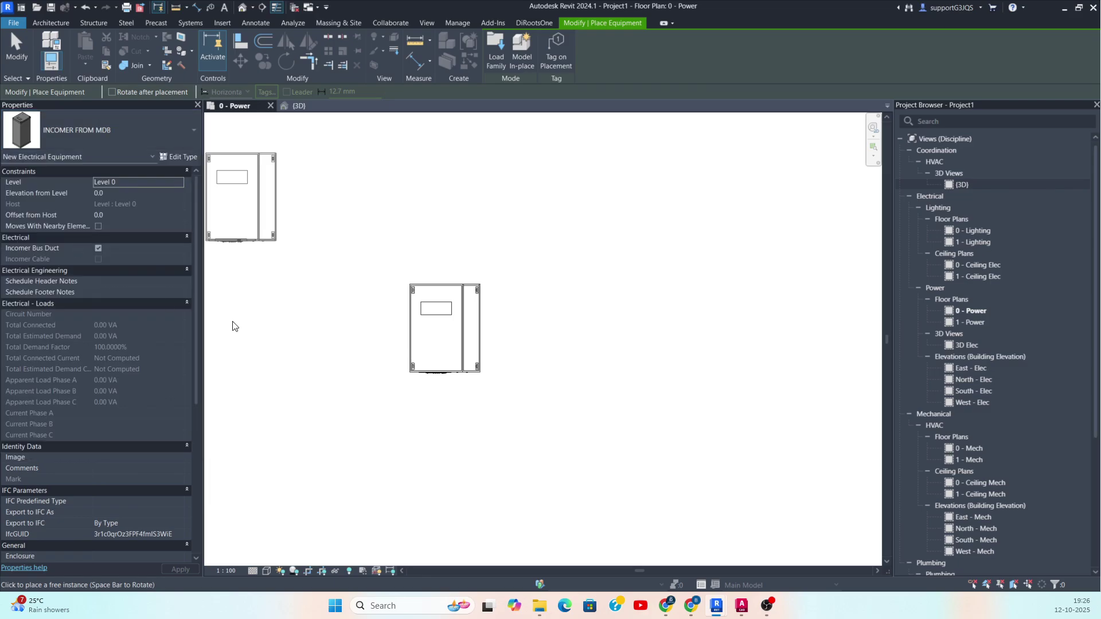
pyautogui.click(518, 344)
pyautogui.press('Escape')
pyautogui.press('Escape')
# Move the INCOMER FROM MDB panel by its upper-left corner to butt against the OUTGOING TO UPS panel's upper-right corner.
pyautogui.scroll(4, 492, 284)
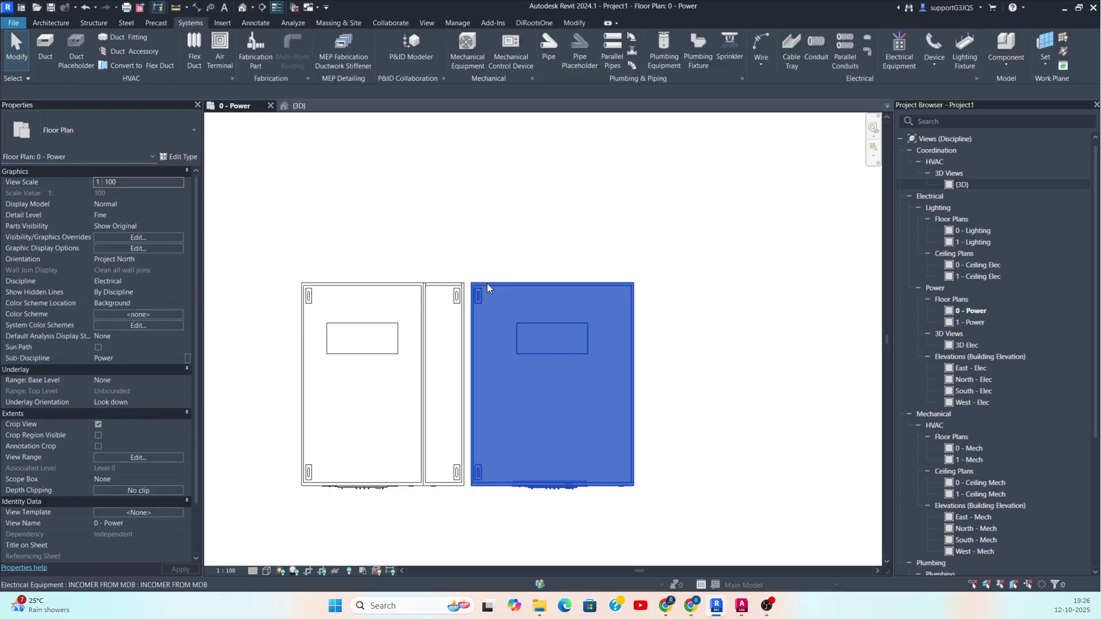
pyautogui.click(487, 284)
pyautogui.click(238, 68)
pyautogui.scroll(5, 489, 326)
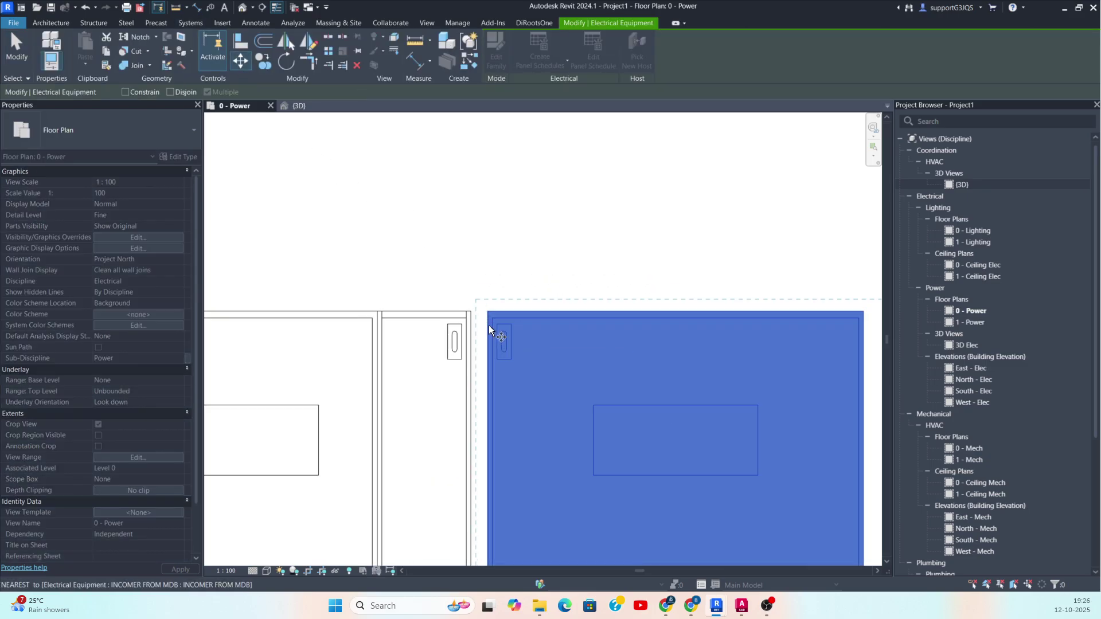
pyautogui.click(465, 304)
pyautogui.scroll(-4, 504, 297)
pyautogui.press('Escape')
# Set the INCOMER FROM MDB panel's elevation from level to 900, matching the OUTGOING TO UPS panel.
pyautogui.click(463, 301)
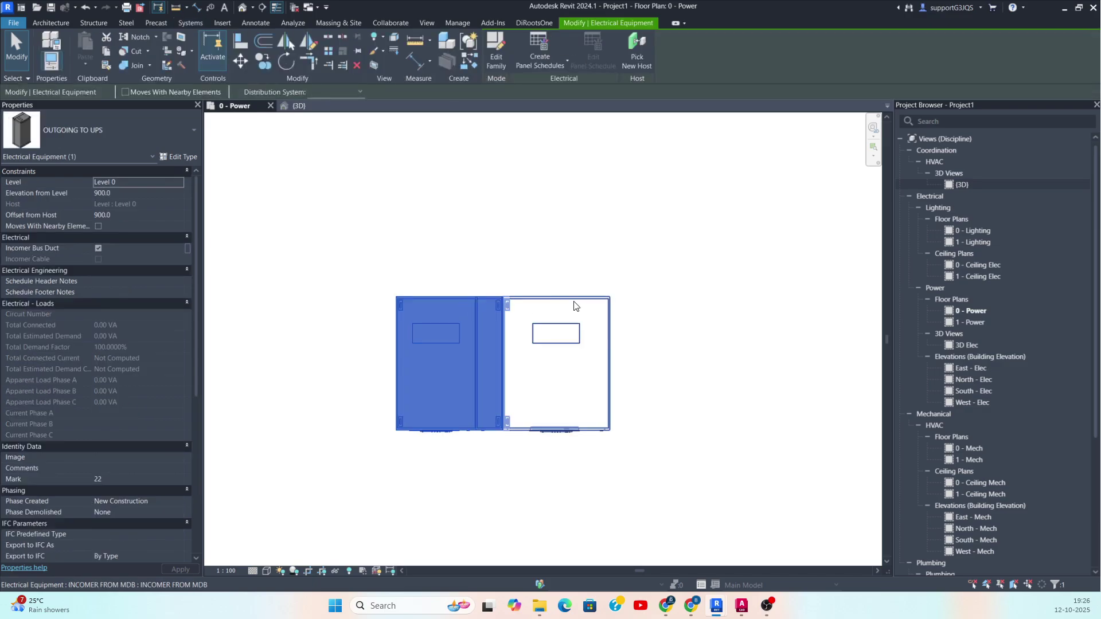
pyautogui.click(587, 301)
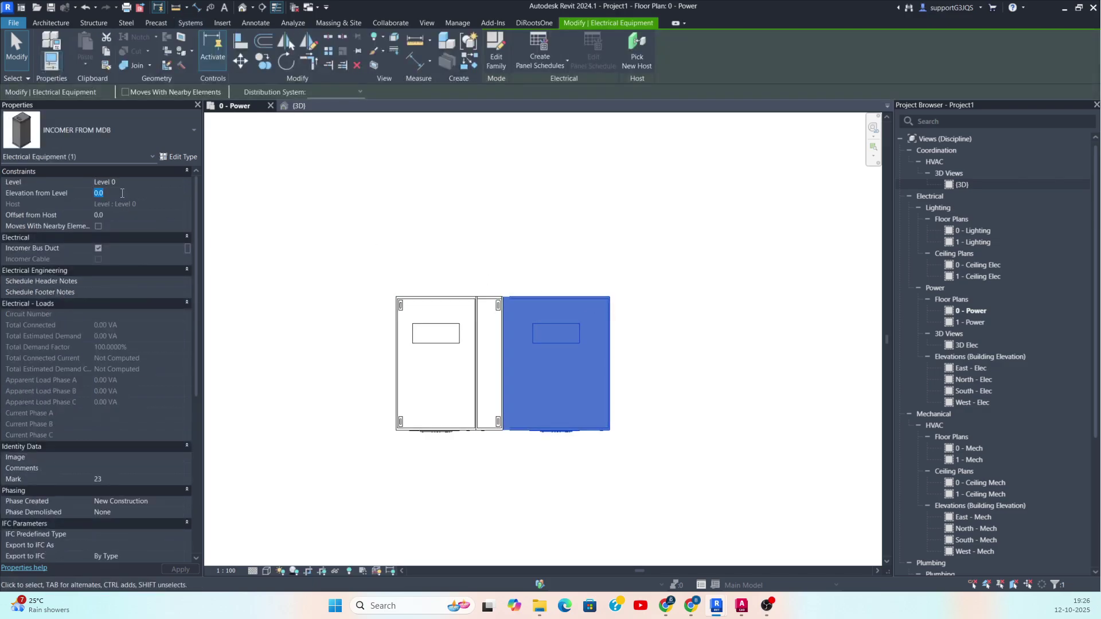
pyautogui.click(246, 235)
# Isolate both panels together in the 3D section-box view and orbit to see their fronts.
pyautogui.scroll(-2, 334, 246)
pyautogui.moveTo(335, 239); pyautogui.dragTo(631, 416)
pyautogui.click(379, 65)
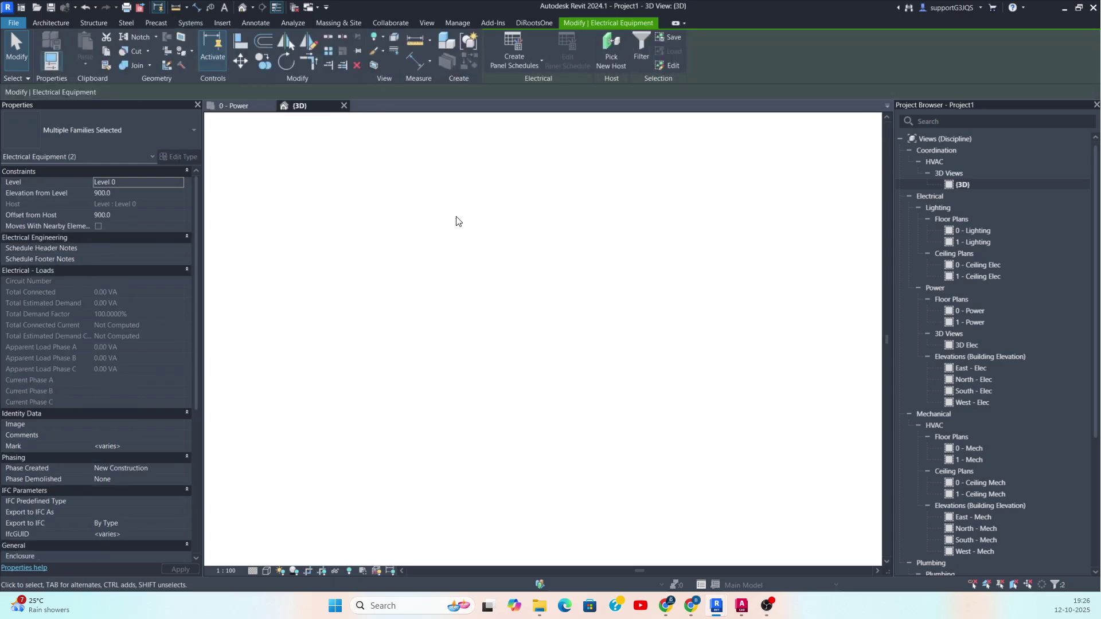
pyautogui.press('Escape')
pyautogui.keyDown('shift'); pyautogui.moveTo(517, 263); pyautogui.dragTo(564, 315, button='middle'); pyautogui.keyUp('shift')
pyautogui.scroll(-5, 564, 315)
# Widen the 3D section box outward on both the left and right sides of the two panels.
pyautogui.click(573, 342)
pyautogui.moveTo(573, 299); pyautogui.dragTo(803, 299)
pyautogui.scroll(-1, 421, 327)
pyautogui.moveTo(418, 305); pyautogui.dragTo(325, 303)
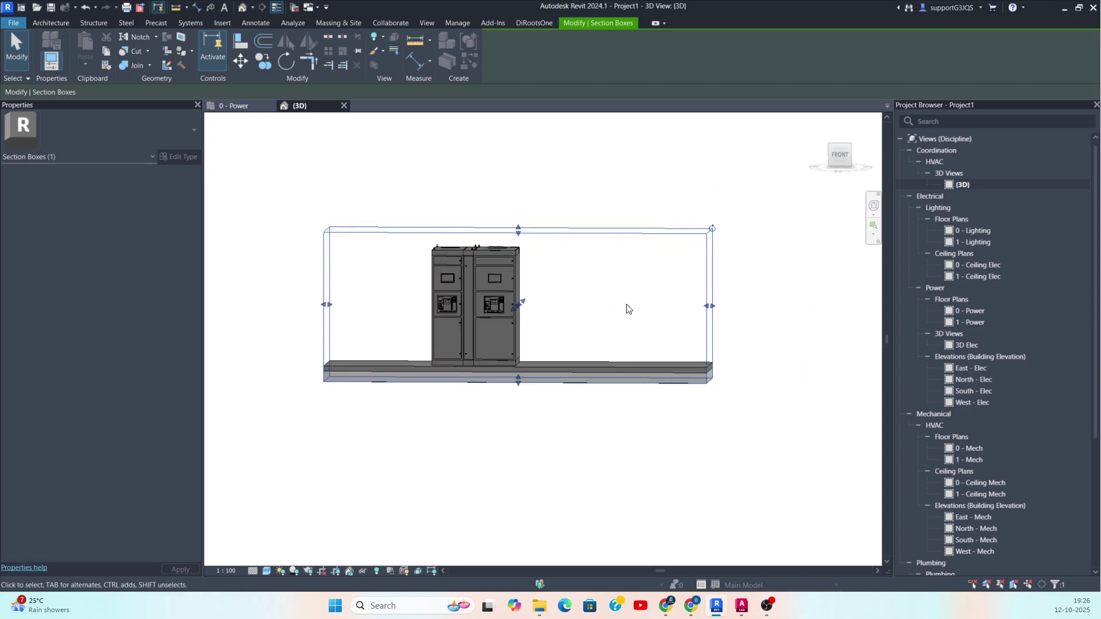
pyautogui.press('Escape')
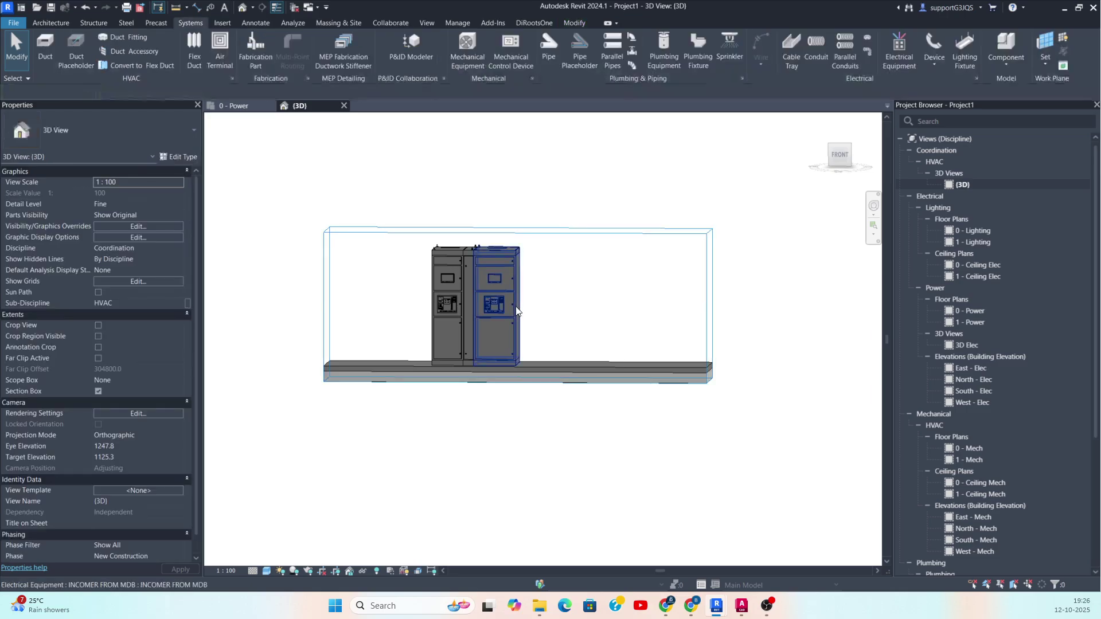
# Place an XXX-ELEQ-MVIN_BC panel at elevation 900 in the 0 - Power plan, to the right of the INCOMER FROM MDB panel.
pyautogui.click(882, 55)
pyautogui.click(141, 136)
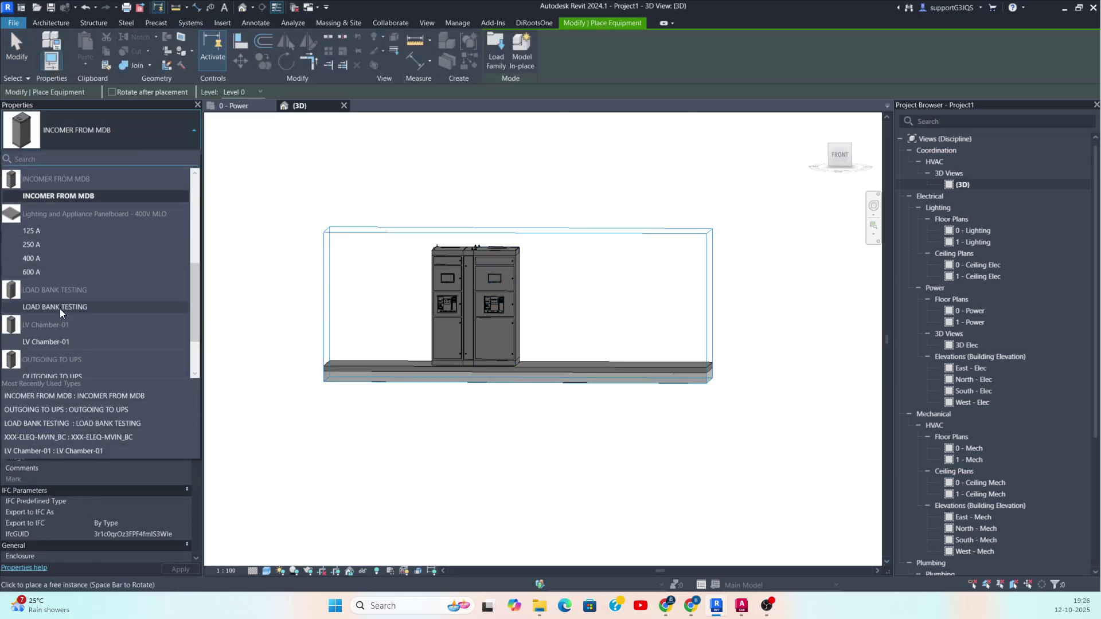
pyautogui.scroll(-1, 75, 345)
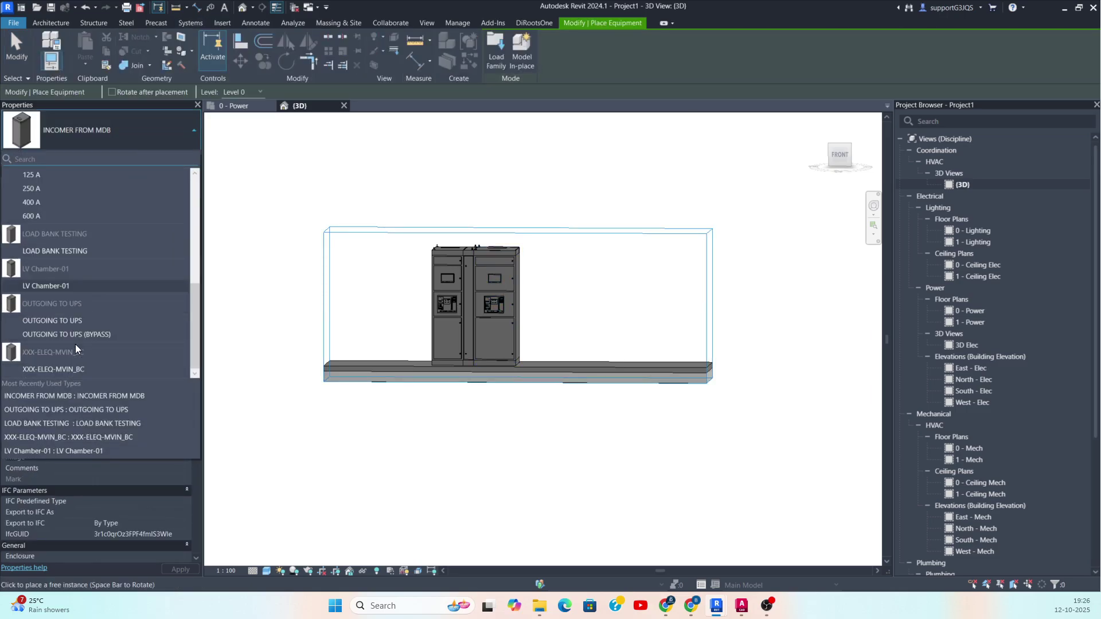
pyautogui.click(63, 368)
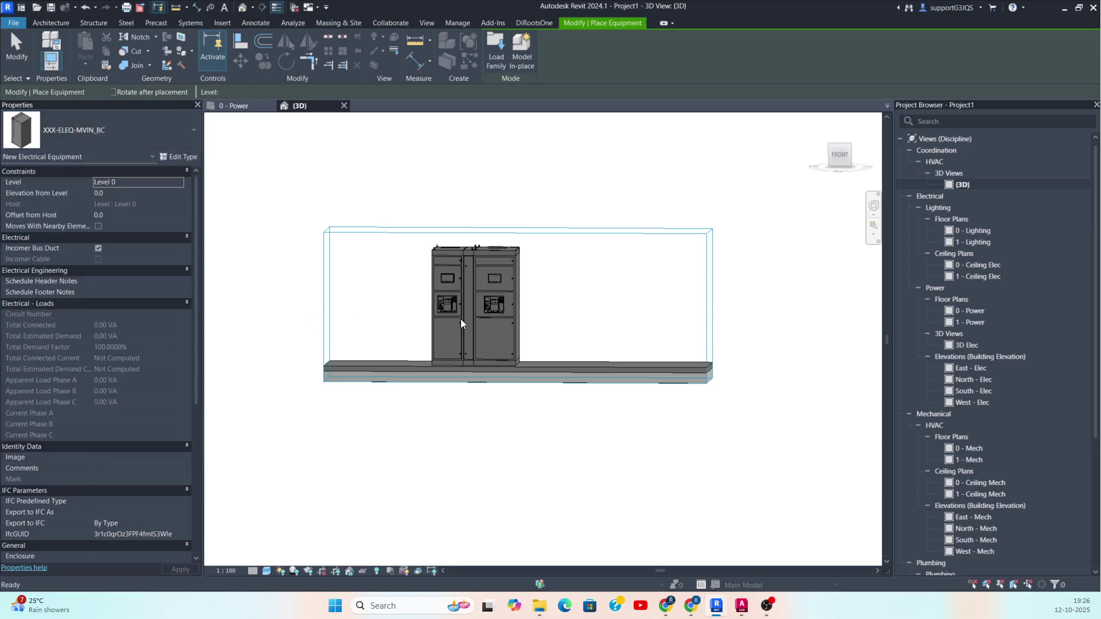
pyautogui.click(245, 108)
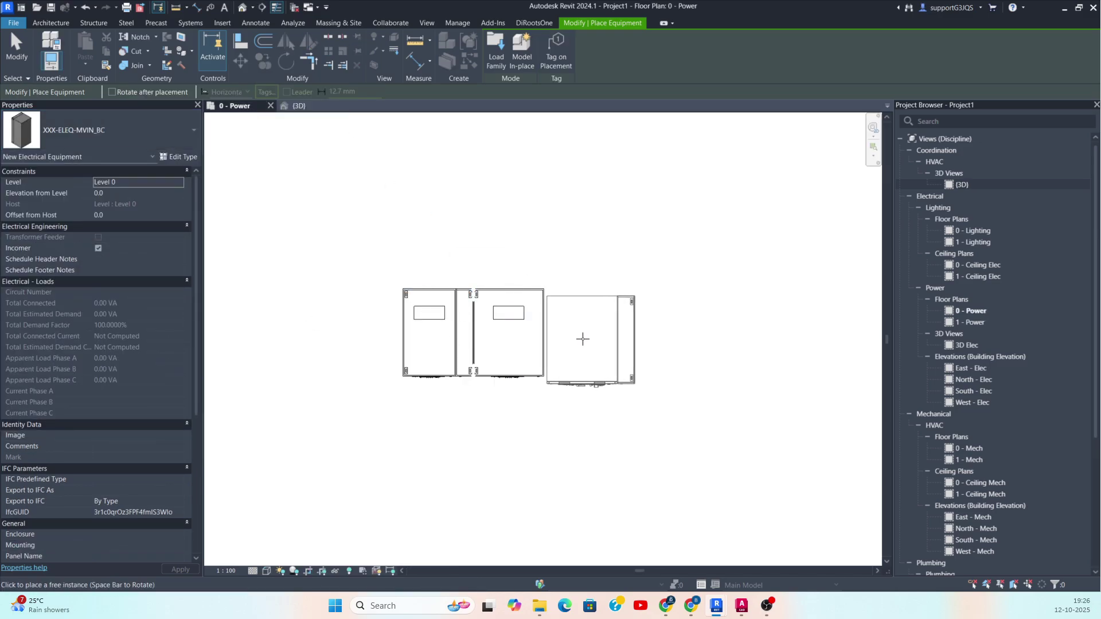
pyautogui.click(119, 194)
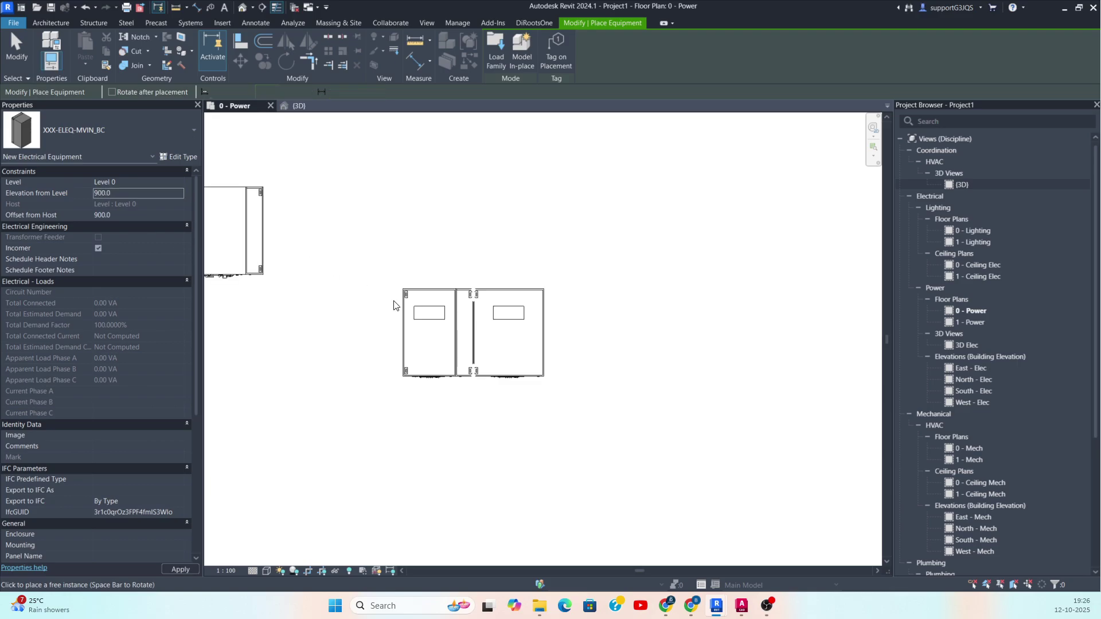
pyautogui.scroll(3, 597, 328)
pyautogui.click(582, 342)
pyautogui.press('Escape')
# Move the XXX-ELEQ-MVIN_BC panel by its upper-left corner to butt against the INCOMER FROM MDB panel's upper-right corner.
pyautogui.scroll(2, 550, 300)
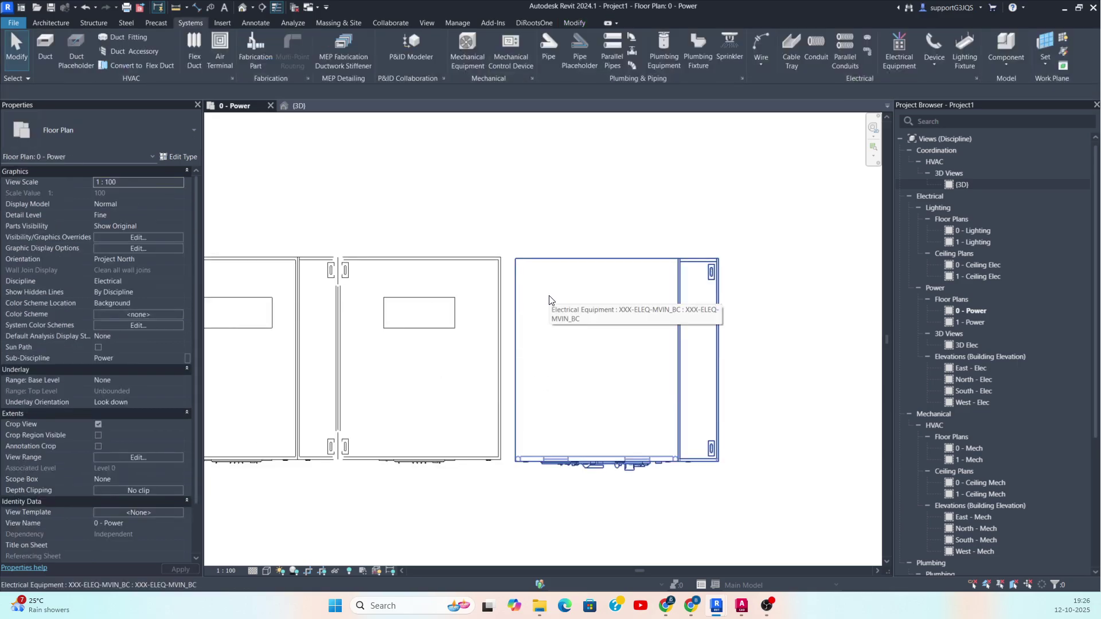
pyautogui.click(573, 271)
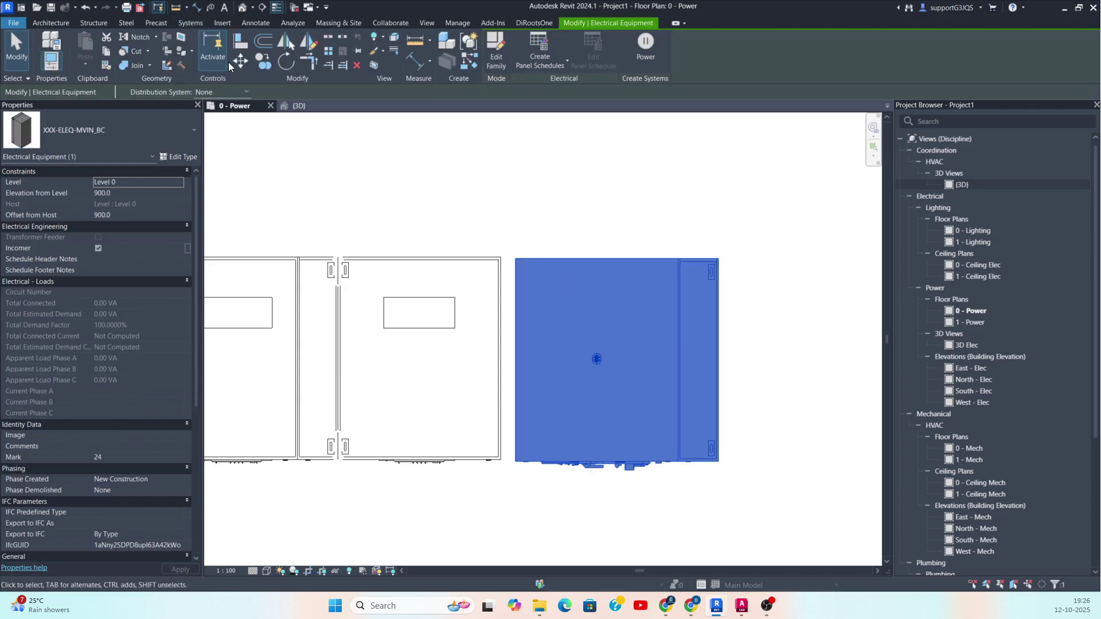
pyautogui.scroll(4, 505, 259)
pyautogui.click(491, 259)
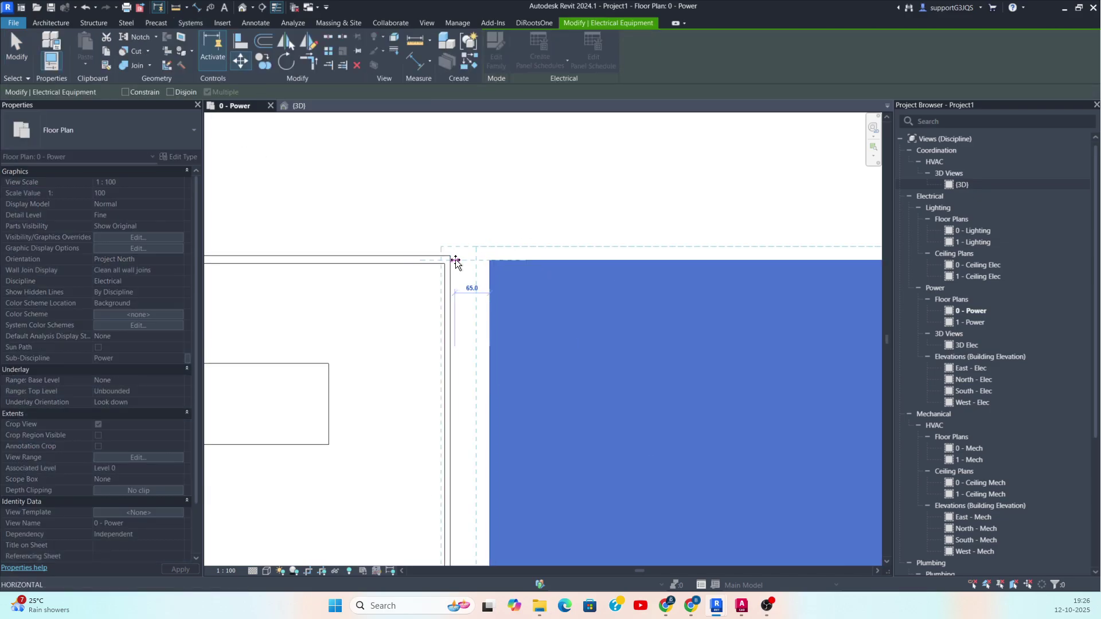
pyautogui.click(452, 257)
pyautogui.scroll(-4, 551, 344)
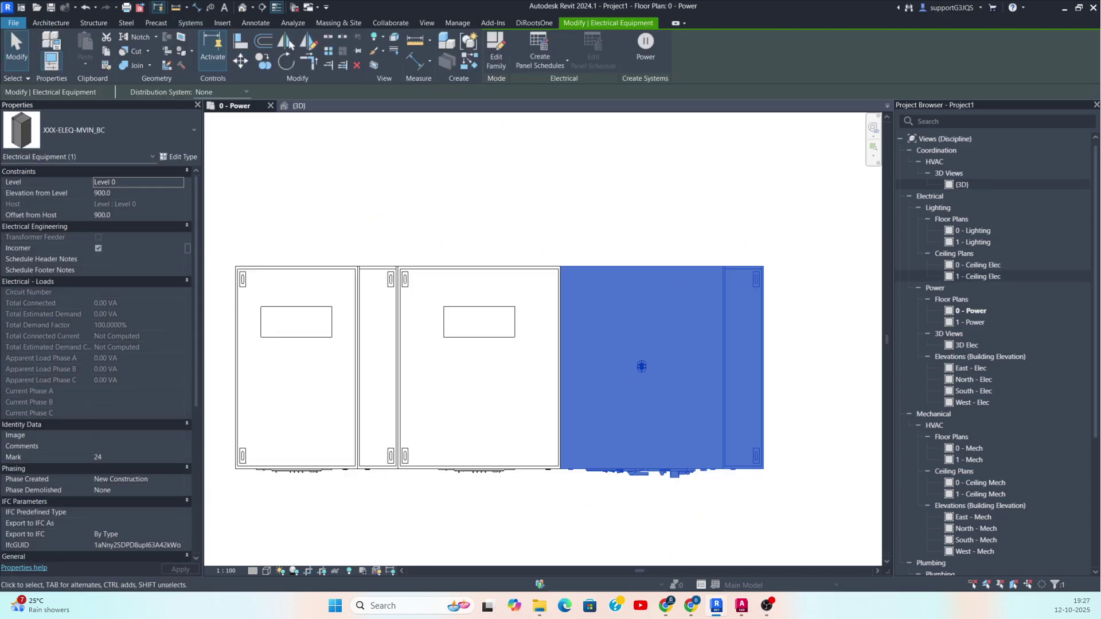
pyautogui.press('Escape')
pyautogui.scroll(-3, 534, 291)
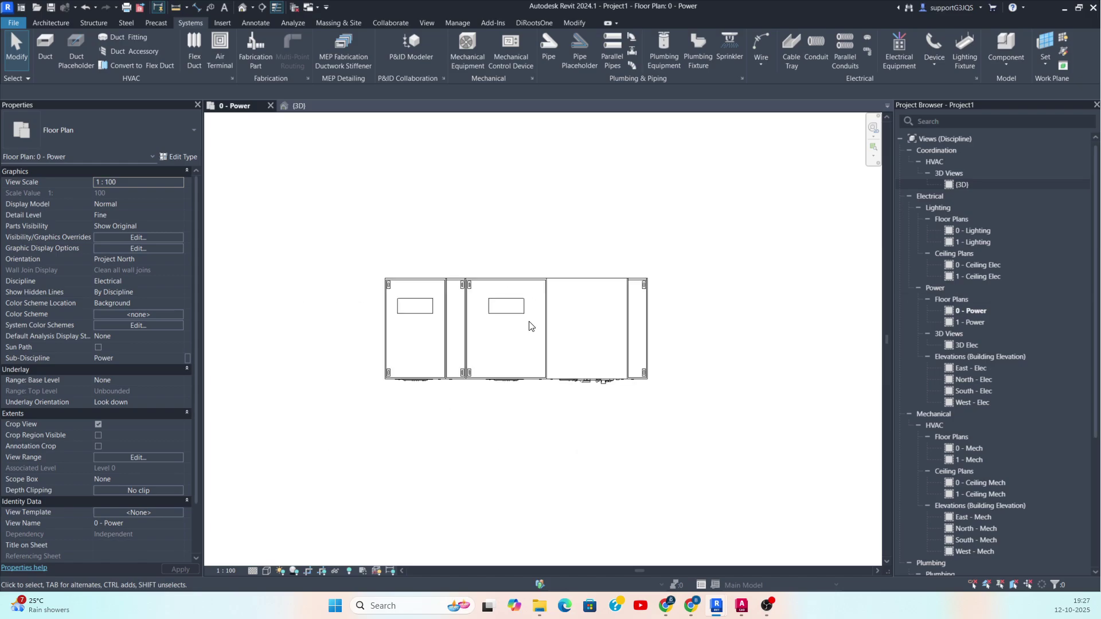
pyautogui.doubleClick(481, 334)
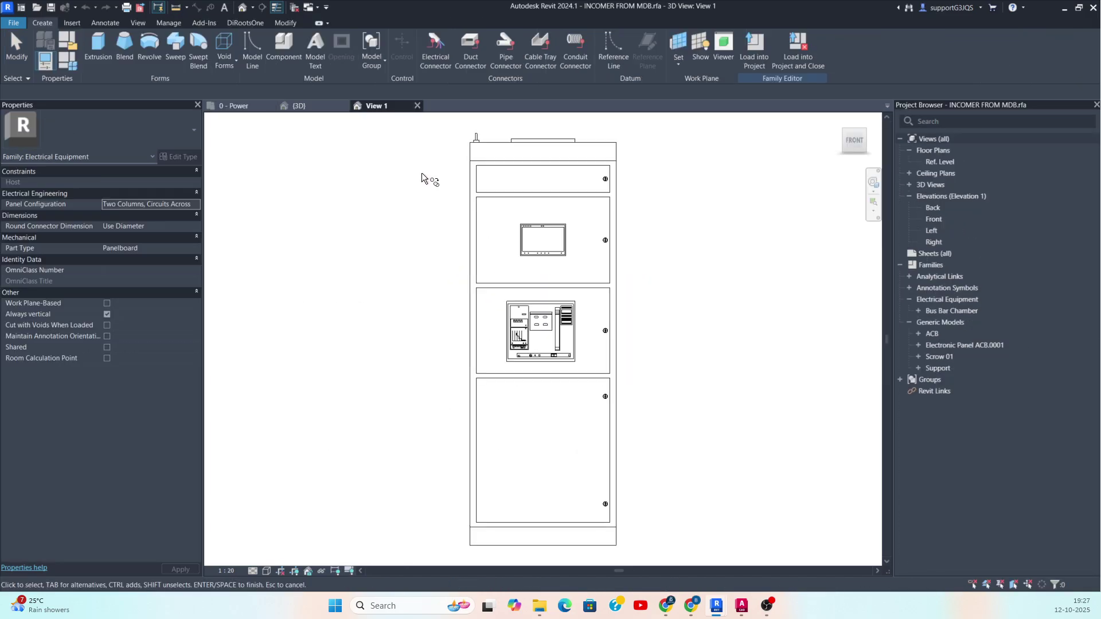
pyautogui.click(418, 106)
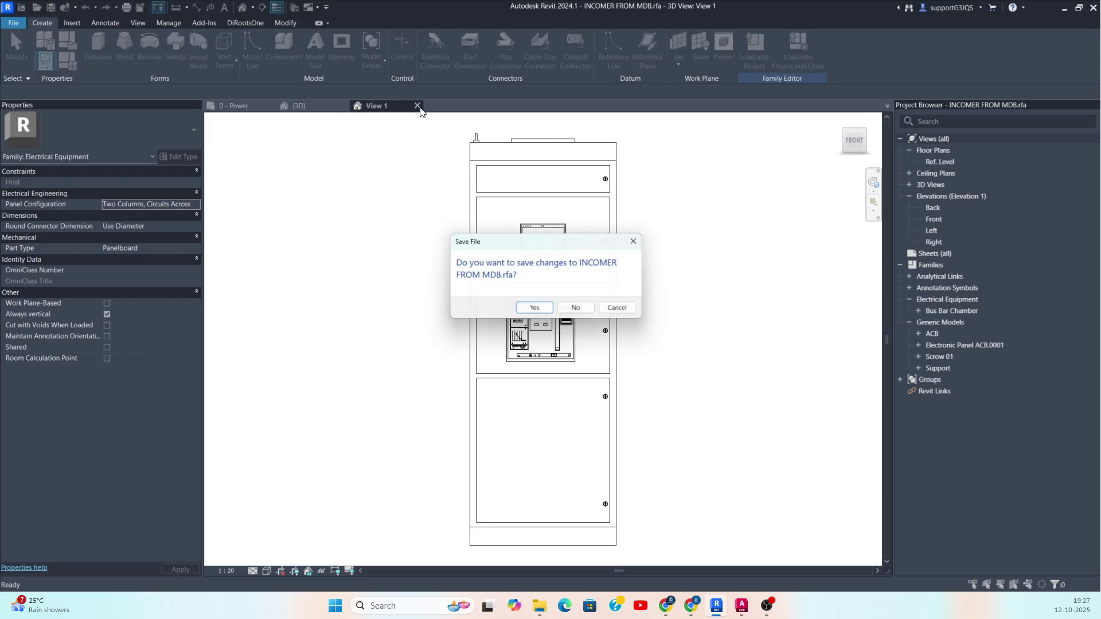
pyautogui.click(578, 311)
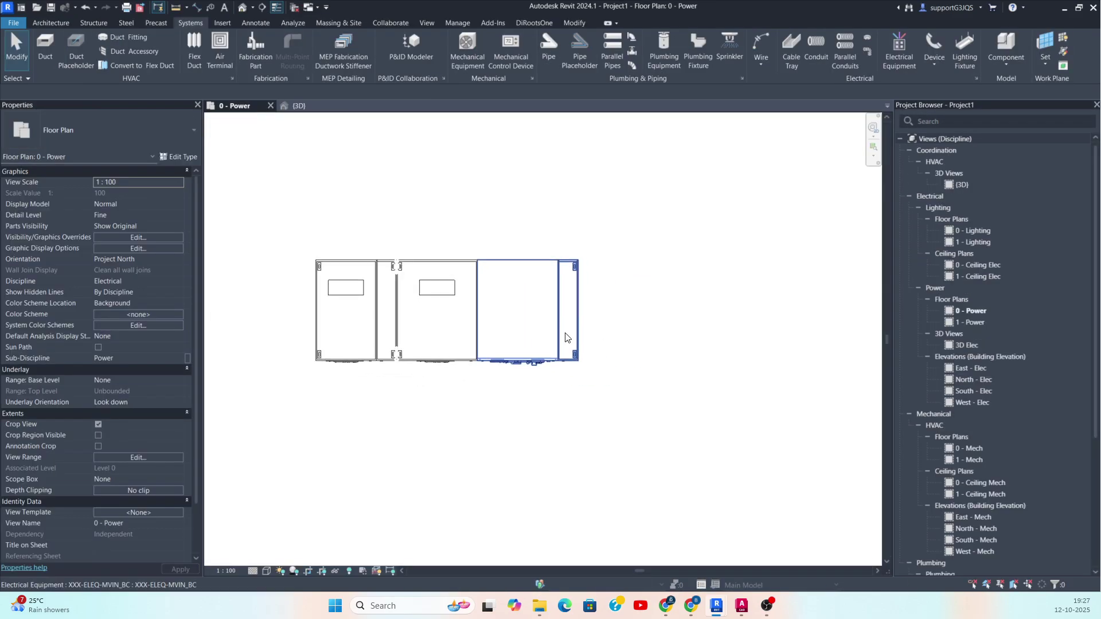
# Copy the XXX-ELEQ-MVIN_BC panel from its lower-left corner to its lower-right corner so the copy adjoins it.
pyautogui.click(560, 338)
pyautogui.scroll(3, 470, 370)
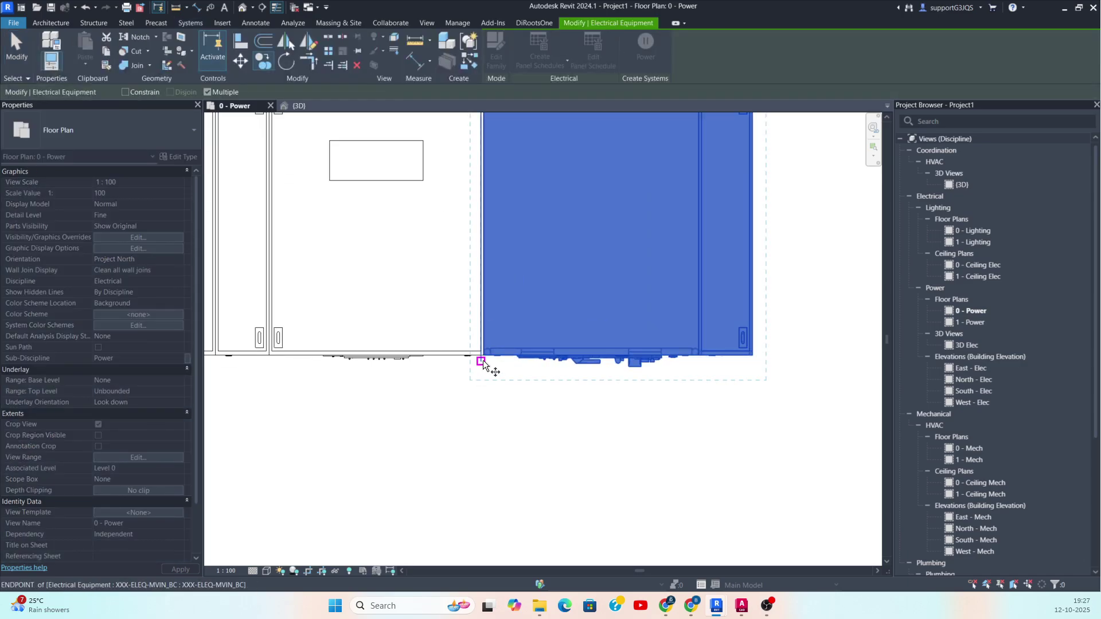
pyautogui.click(483, 360)
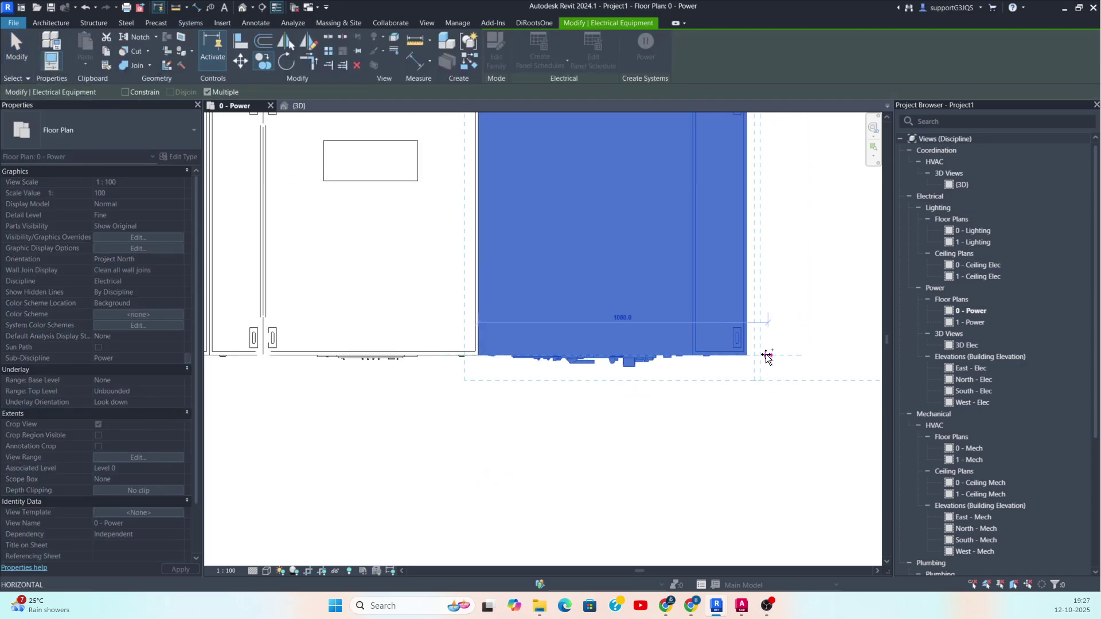
pyautogui.click(748, 355)
pyautogui.scroll(-4, 524, 349)
pyautogui.press('Escape')
# Copy the INCOMER FROM MDB panel by its lower-left corner to the right end of the panel row.
pyautogui.scroll(2, 476, 350)
pyautogui.click(483, 356)
pyautogui.press('c')
pyautogui.press('o')
pyautogui.click(467, 352)
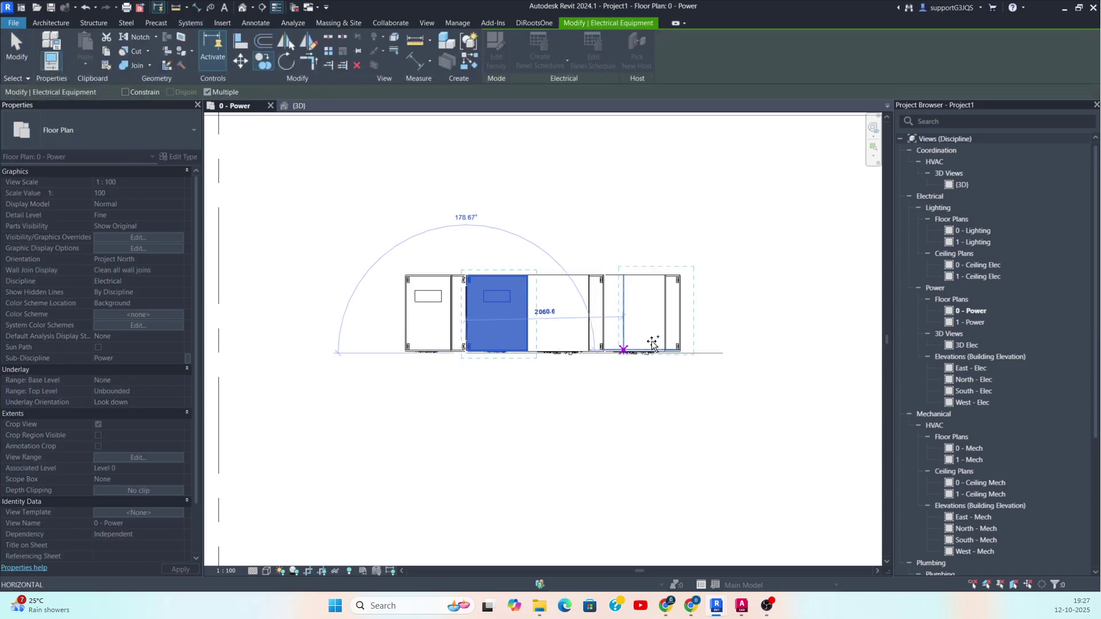
pyautogui.click(682, 351)
pyautogui.click(768, 375)
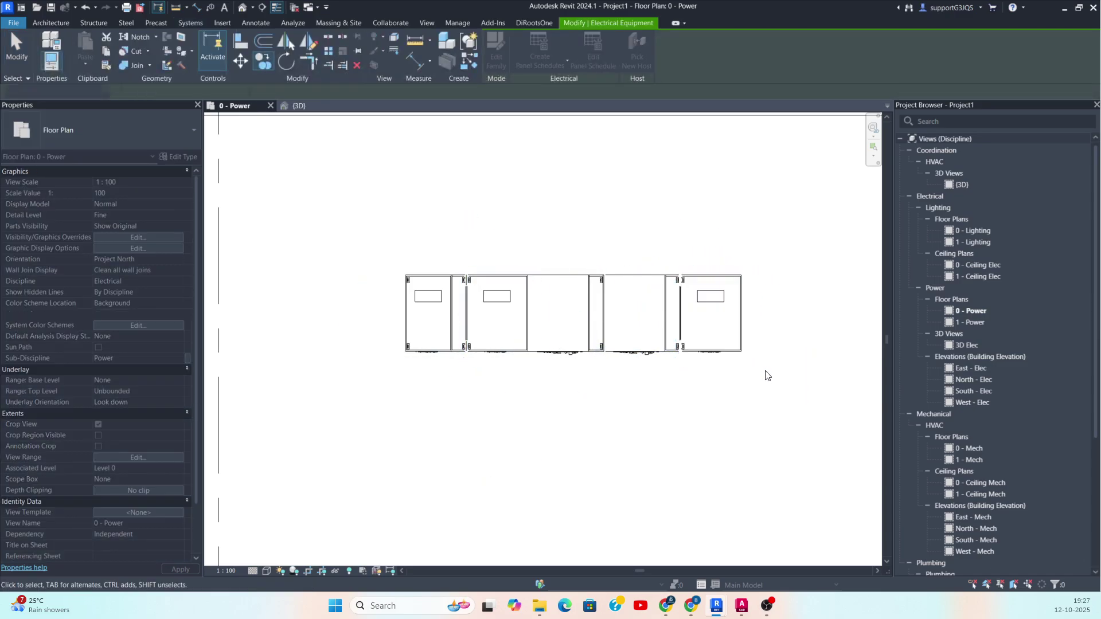
pyautogui.scroll(6, 710, 374)
pyautogui.scroll(3, 475, 252)
pyautogui.click(472, 256)
pyautogui.scroll(-7, 591, 285)
pyautogui.press('Escape')
# Copy the OUTGOING TO UPS panel from the left end of the row to the right end by its lower-left corner.
pyautogui.scroll(-2, 588, 299)
pyautogui.click(379, 348)
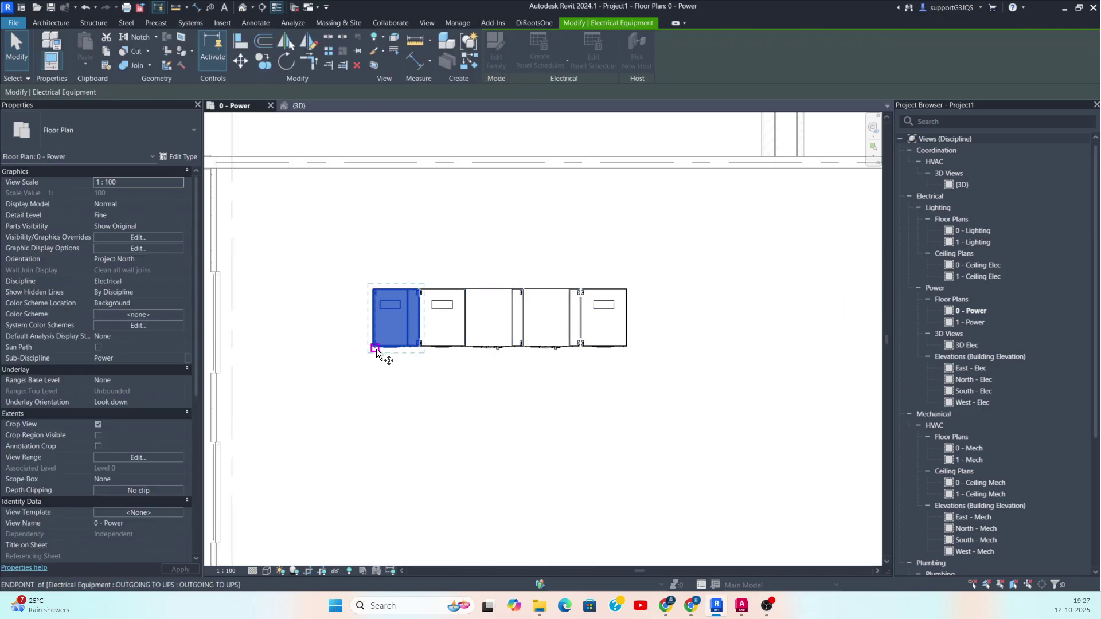
pyautogui.press('c')
pyautogui.press('o')
pyautogui.click(373, 349)
pyautogui.scroll(2, 612, 347)
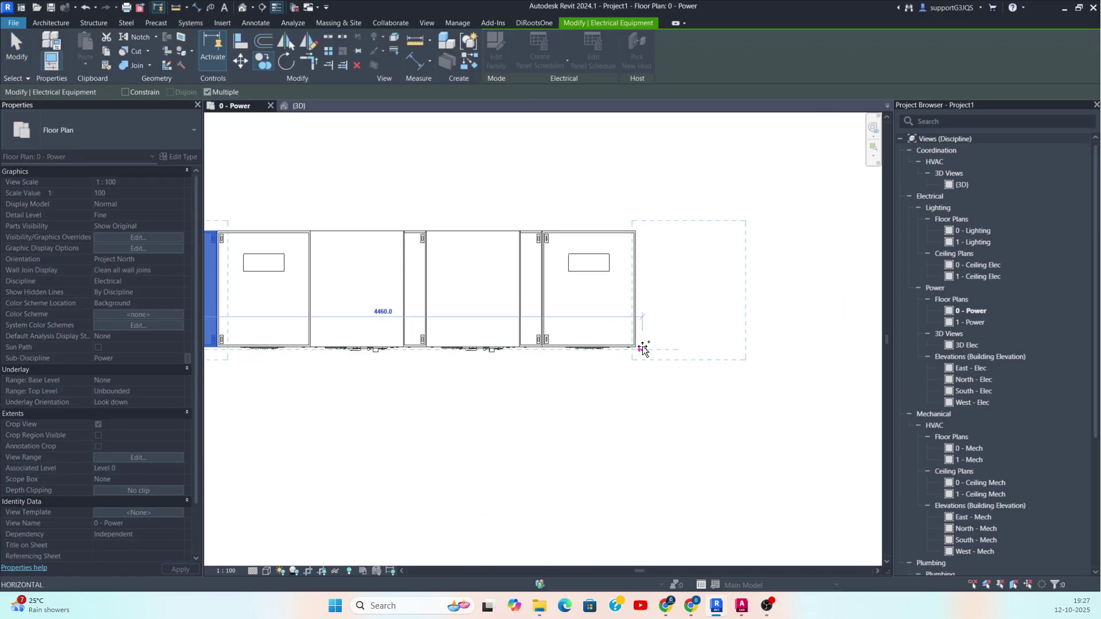
pyautogui.scroll(3, 636, 347)
pyautogui.click(637, 353)
pyautogui.scroll(-2, 618, 368)
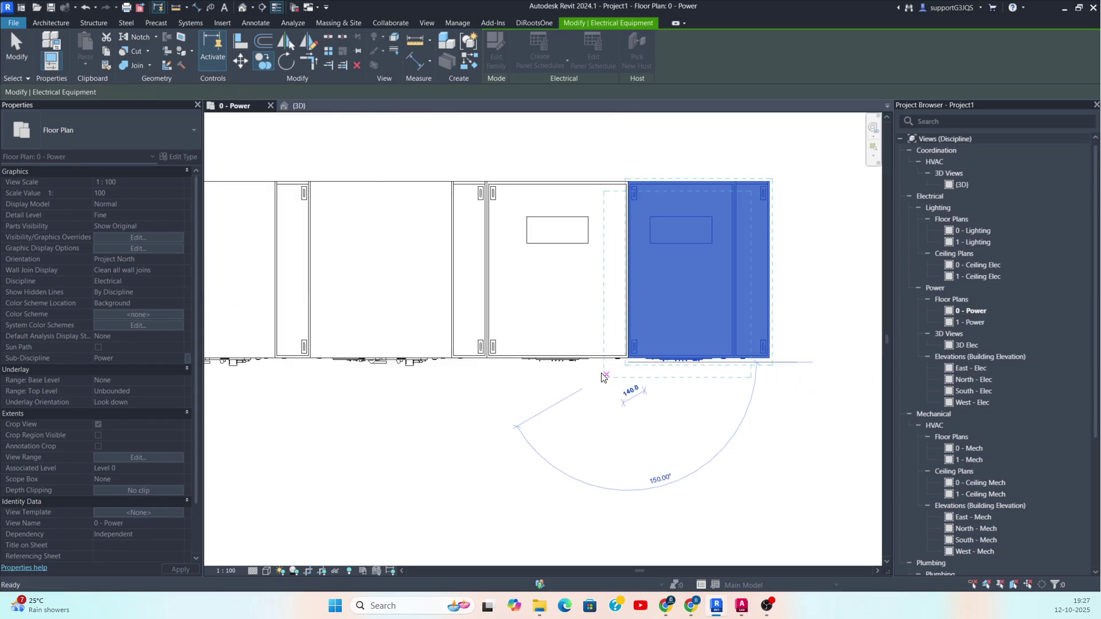
pyautogui.press('Escape')
pyautogui.press('Escape')
# Move the copied OUTGOING TO UPS panel by its lower-left corner to close the gap to the adjacent INCOMER FROM MDB panel.
pyautogui.scroll(2, 640, 358)
pyautogui.click(640, 359)
pyautogui.press('Right')
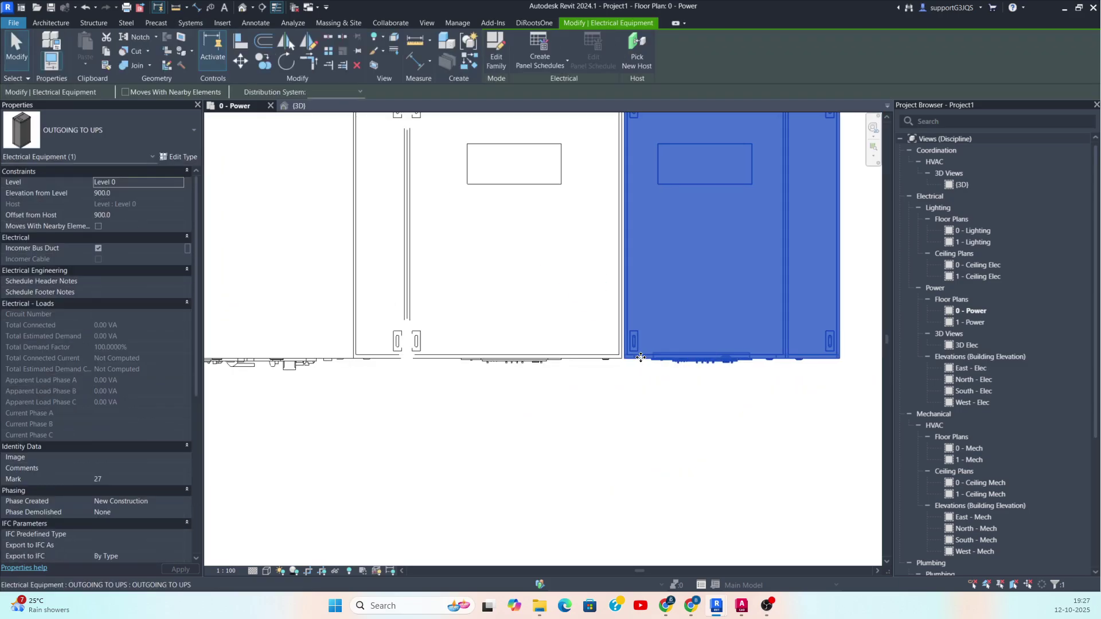
pyautogui.press('Escape')
pyautogui.scroll(2, 631, 365)
pyautogui.click(634, 361)
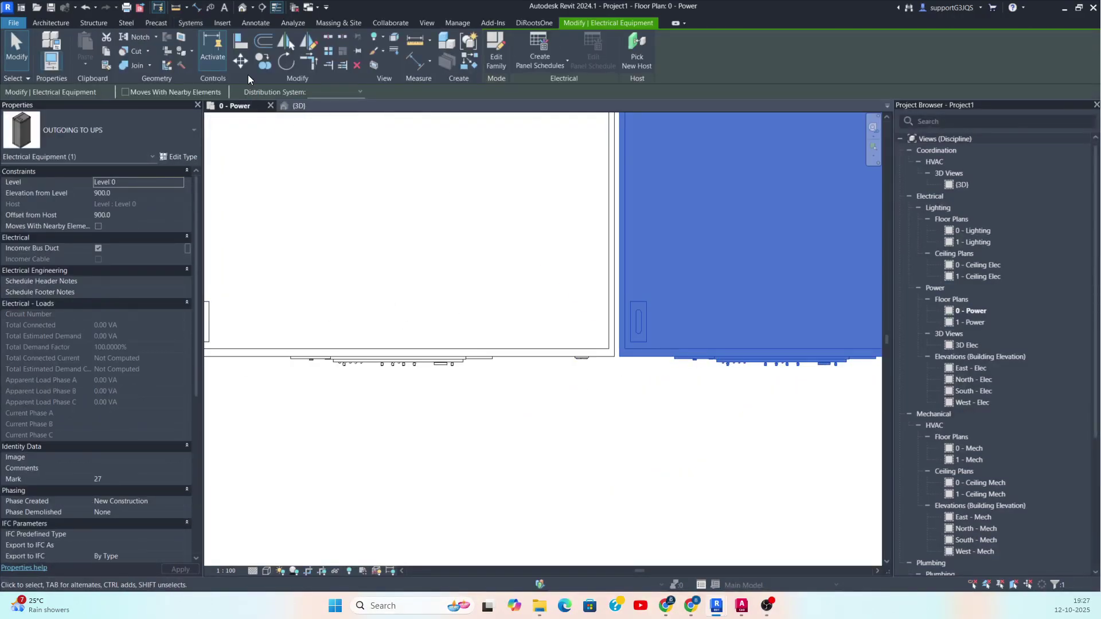
pyautogui.scroll(4, 631, 353)
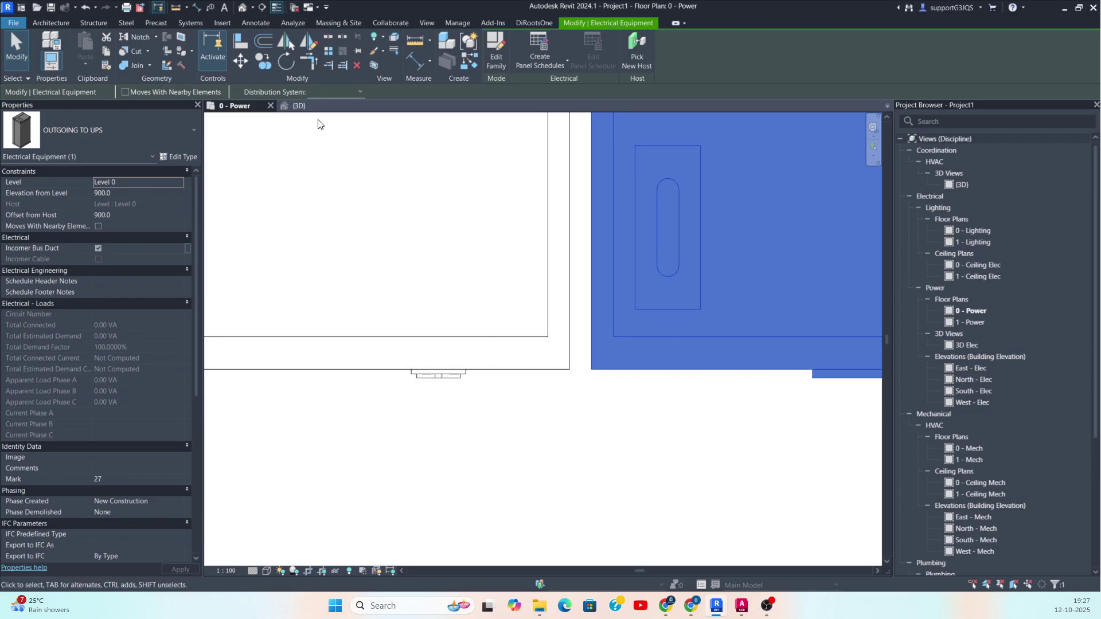
pyautogui.click(240, 68)
pyautogui.scroll(1, 583, 367)
pyautogui.click(583, 367)
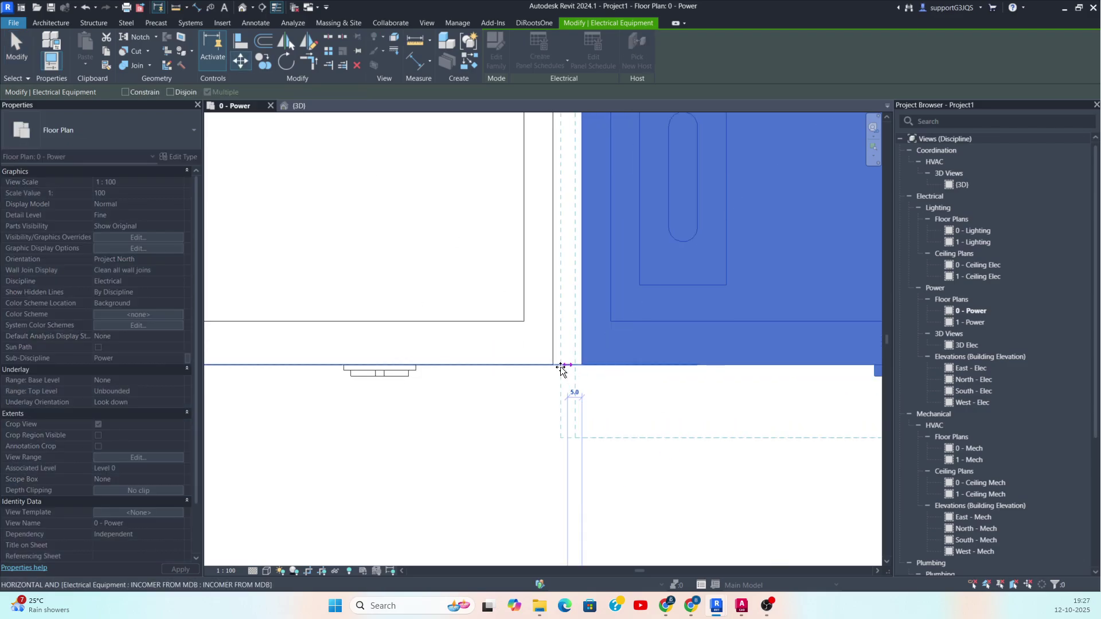
pyautogui.click(552, 366)
pyautogui.scroll(-2, 651, 331)
pyautogui.press('Escape')
# Copy the last three panels of the row together by their lower-left corner to the row's right end.
pyautogui.scroll(-8, 639, 344)
pyautogui.moveTo(643, 366); pyautogui.dragTo(593, 350, button='middle')
pyautogui.moveTo(474, 282); pyautogui.dragTo(639, 362)
pyautogui.press('c')
pyautogui.press('o')
pyautogui.scroll(1, 504, 335)
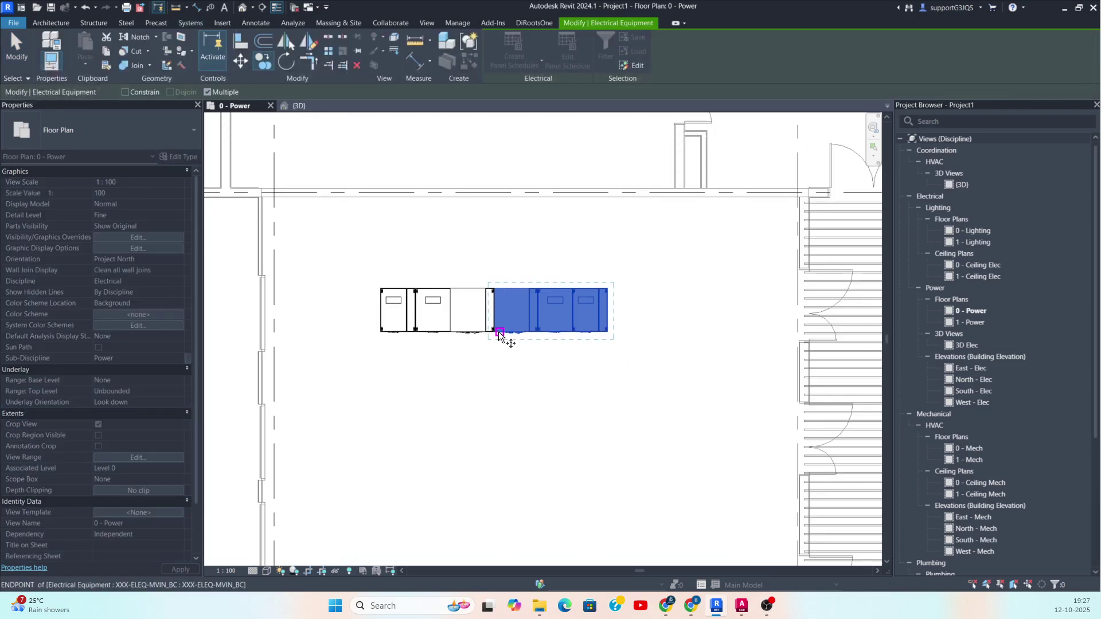
pyautogui.click(496, 336)
pyautogui.scroll(2, 608, 337)
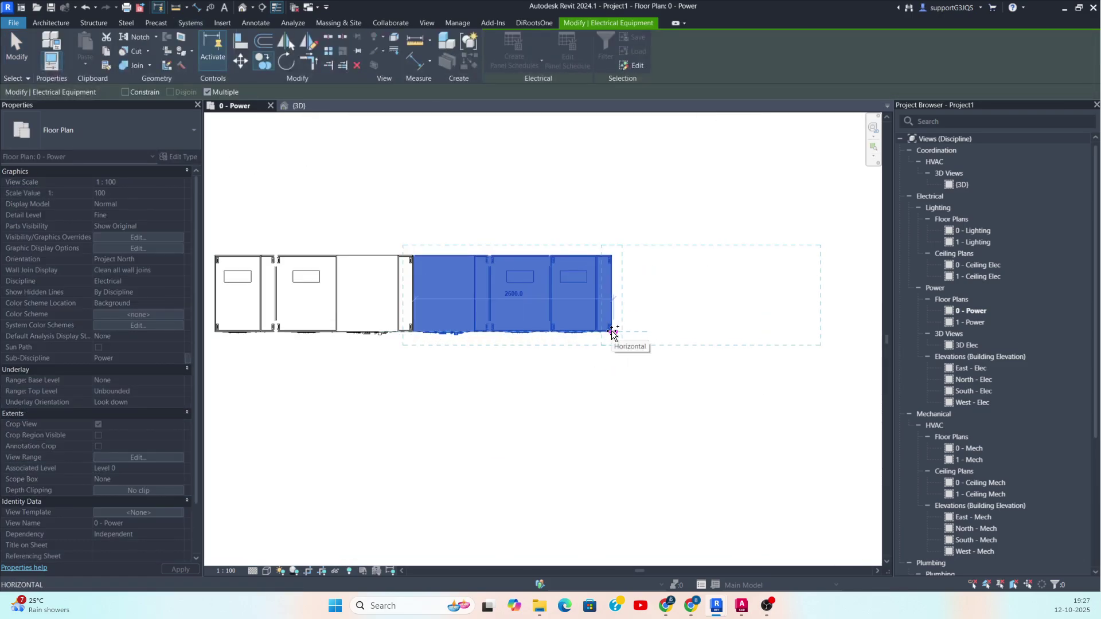
pyautogui.scroll(2, 612, 335)
pyautogui.click(610, 333)
pyautogui.scroll(-4, 639, 339)
pyautogui.press('Escape')
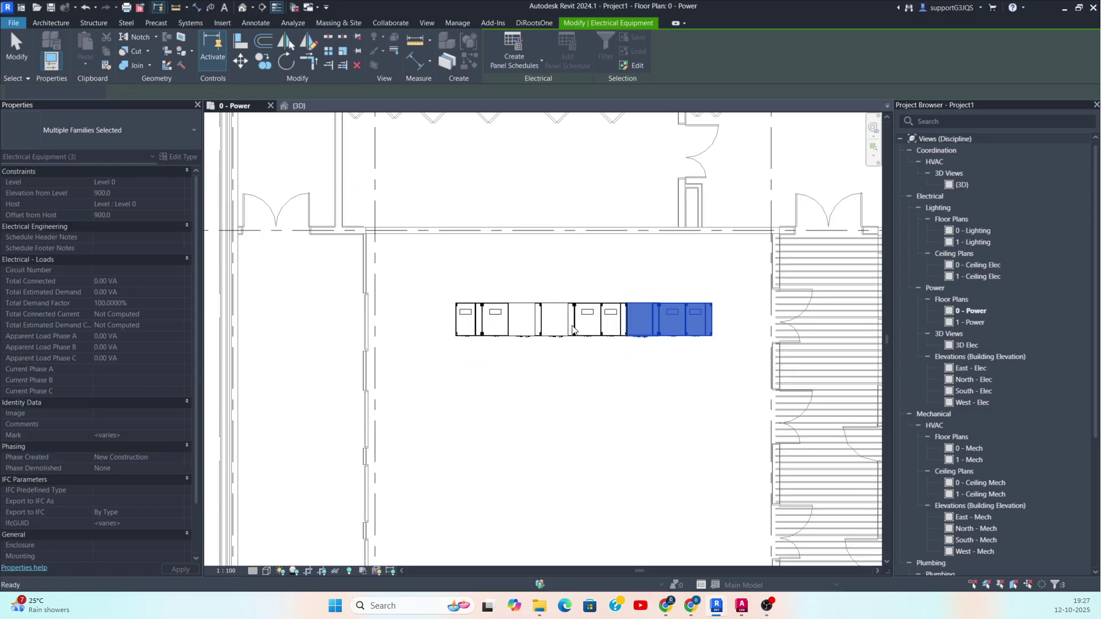
pyautogui.press('Escape')
# Mirror a copy of all nine panels about a horizontal axis drawn below the row to form a second facing row.
pyautogui.moveTo(427, 284); pyautogui.dragTo(730, 381)
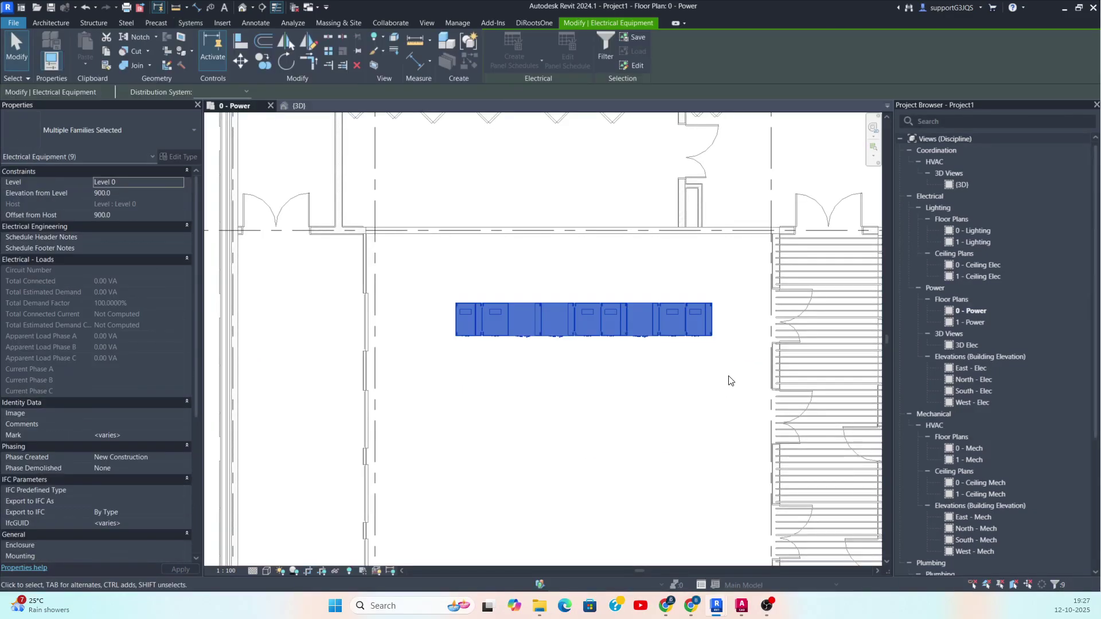
pyautogui.scroll(-3, 414, 282)
pyautogui.moveTo(413, 279); pyautogui.dragTo(605, 365)
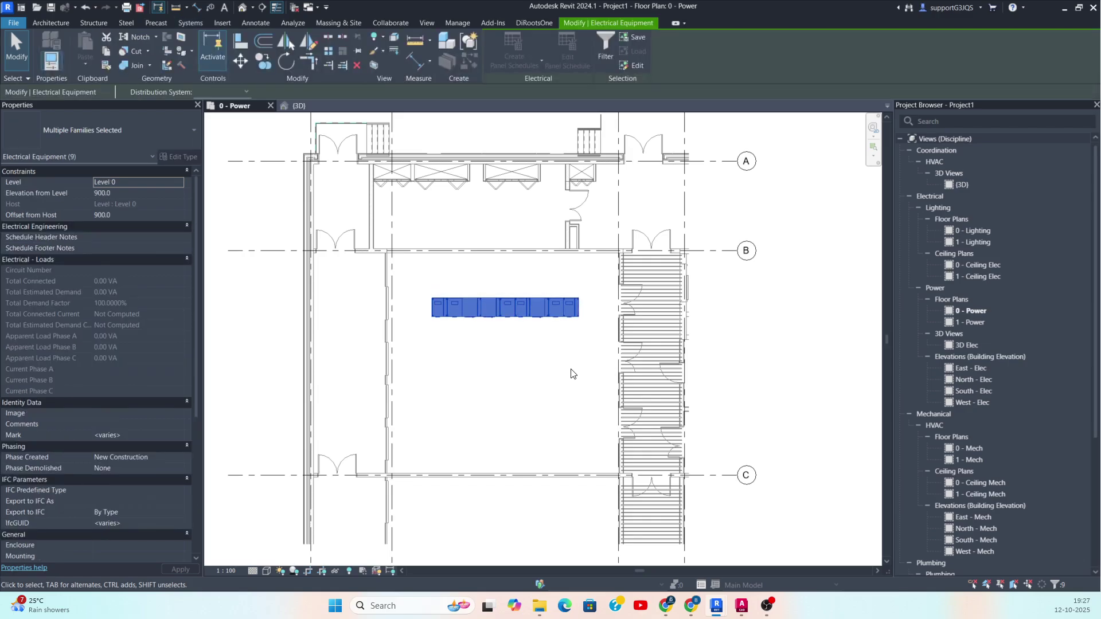
pyautogui.moveTo(412, 281); pyautogui.dragTo(587, 350)
pyautogui.click(292, 43)
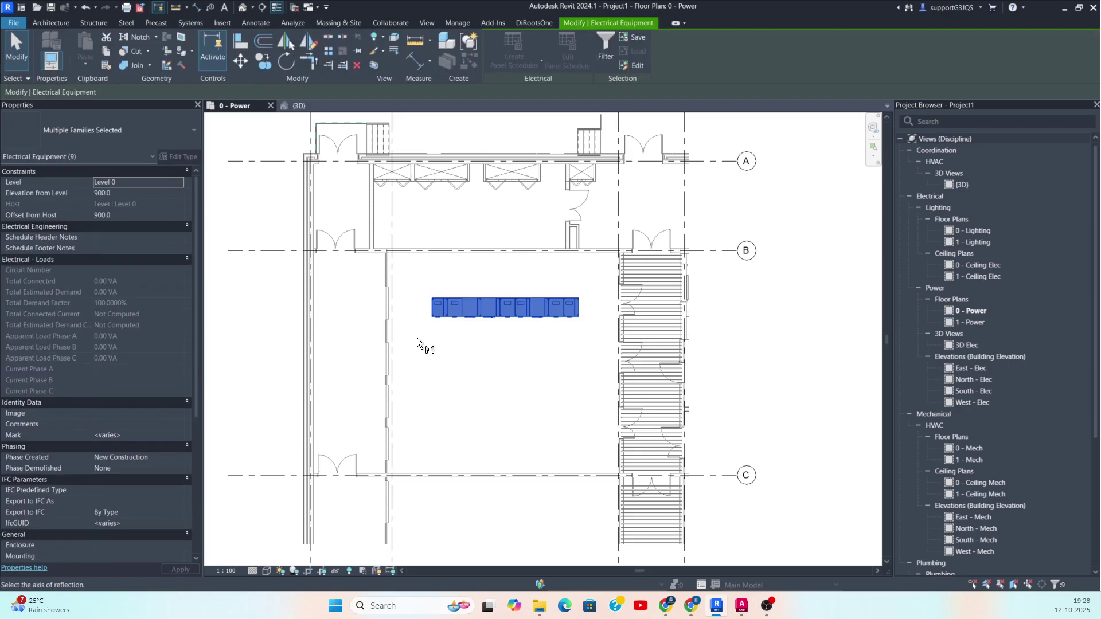
pyautogui.click(312, 45)
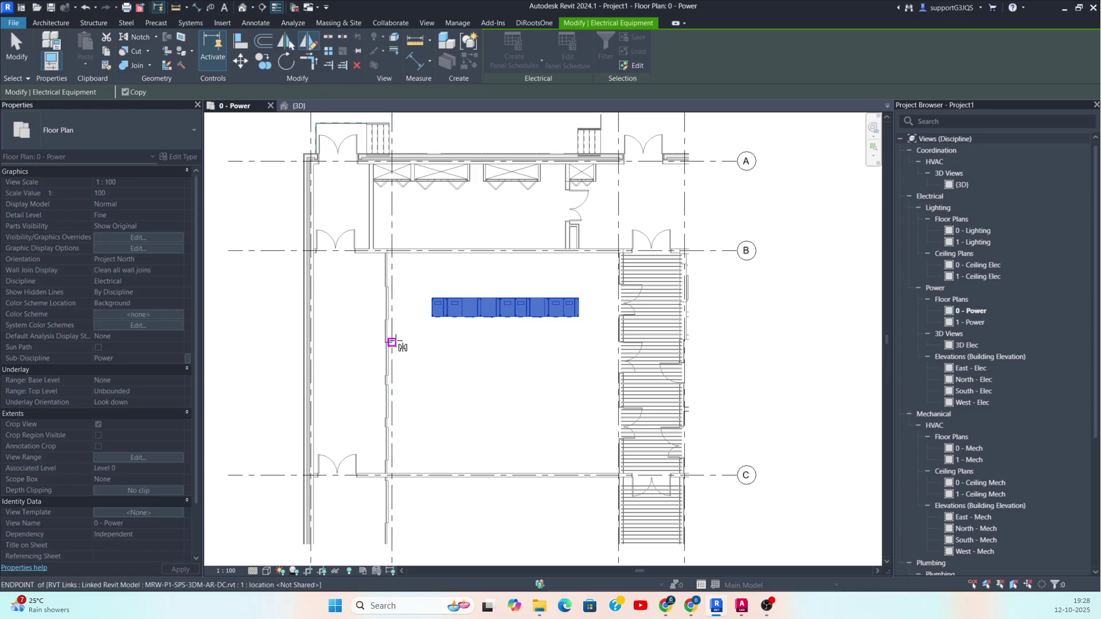
pyautogui.click(506, 343)
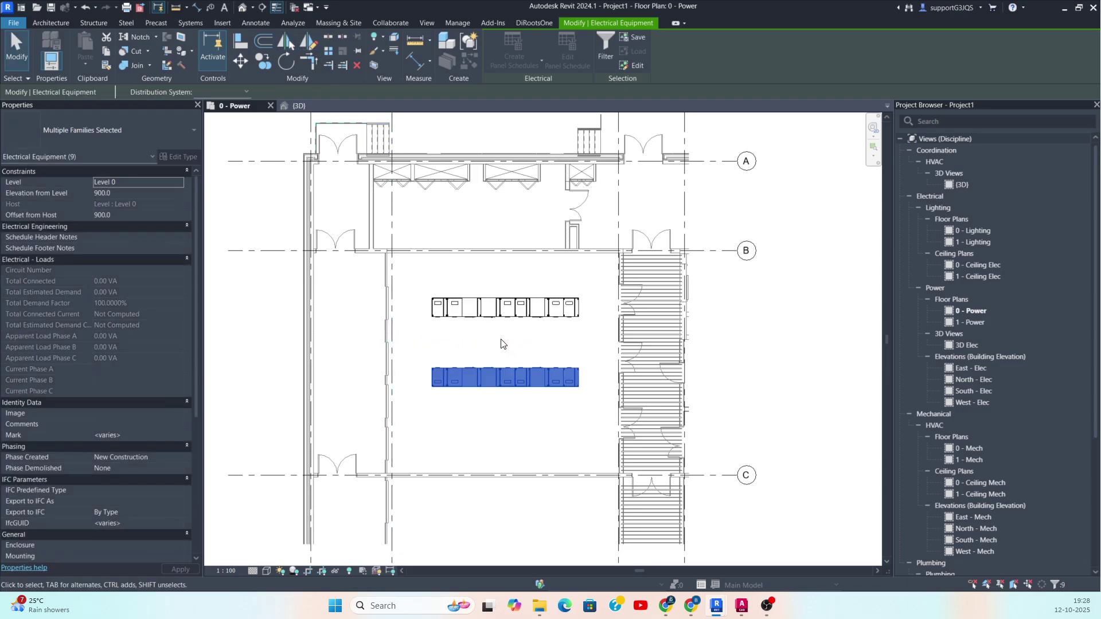
pyautogui.click(515, 351)
# Extend the section box of the {3D} view outward to enclose both panel rows and orbit around them.
pyautogui.click(294, 108)
pyautogui.scroll(-2, 467, 314)
pyautogui.keyDown('shift'); pyautogui.moveTo(605, 390); pyautogui.dragTo(646, 398, button='middle'); pyautogui.keyUp('shift')
pyautogui.scroll(2, 530, 327)
pyautogui.keyDown('shift'); pyautogui.moveTo(540, 354); pyautogui.dragTo(637, 425, button='middle'); pyautogui.keyUp('shift')
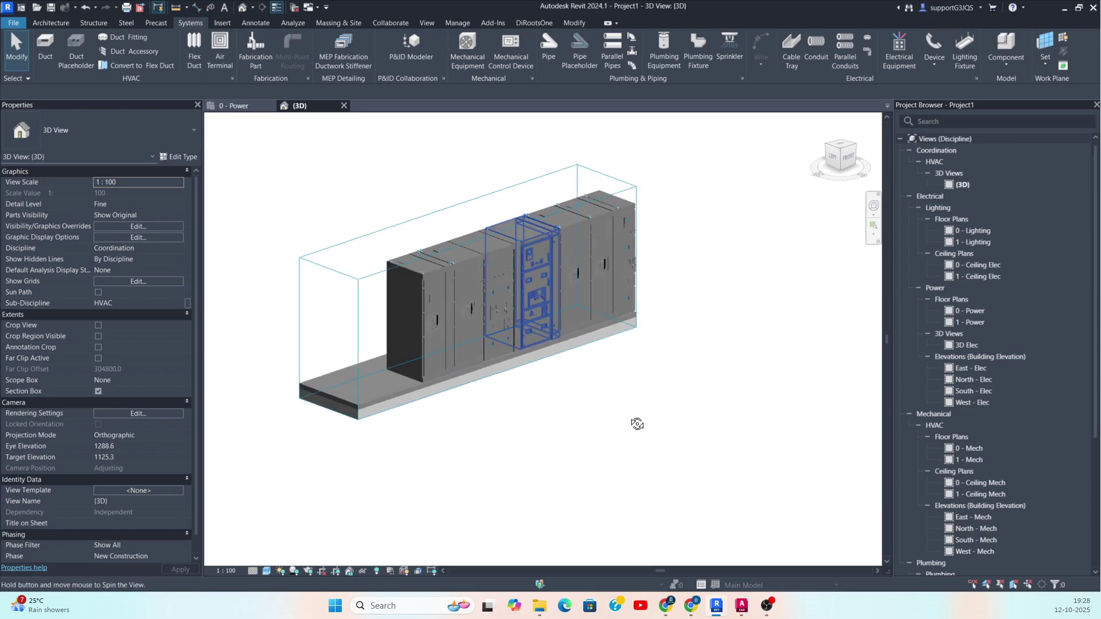
pyautogui.click(501, 376)
pyautogui.scroll(-2, 500, 373)
pyautogui.moveTo(500, 332); pyautogui.dragTo(624, 390)
pyautogui.scroll(3, 604, 307)
pyautogui.moveTo(655, 323); pyautogui.dragTo(766, 286)
pyautogui.keyDown('shift'); pyautogui.moveTo(541, 309); pyautogui.dragTo(738, 362, button='middle'); pyautogui.keyUp('shift')
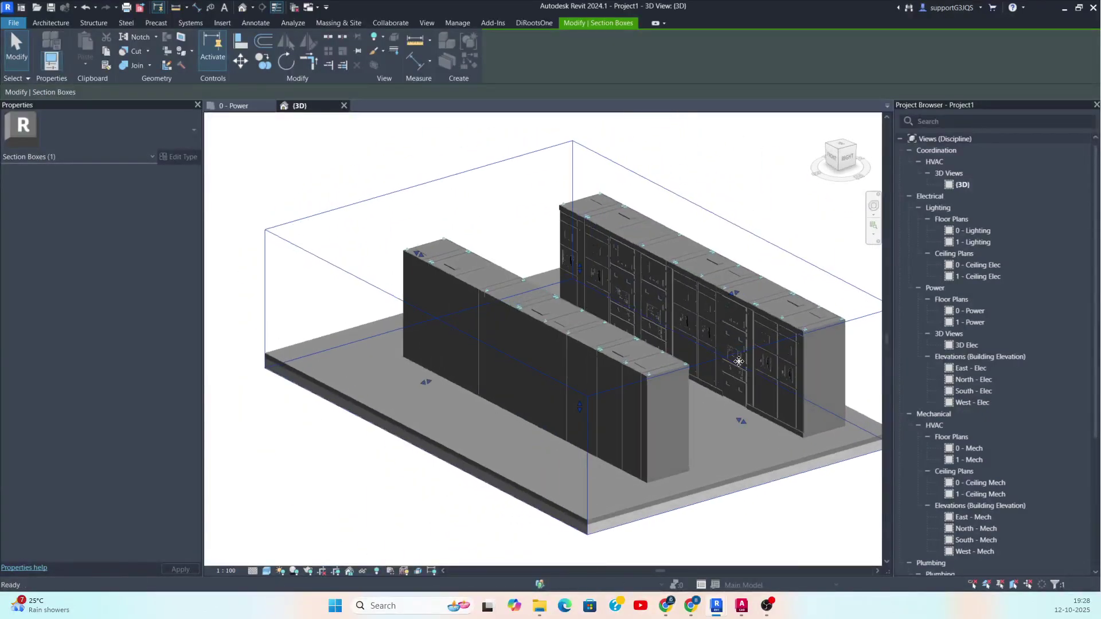
pyautogui.click(355, 173)
# Select both panel rows in the 0 - Power plan and nudge them slightly left and down within the room.
pyautogui.click(234, 107)
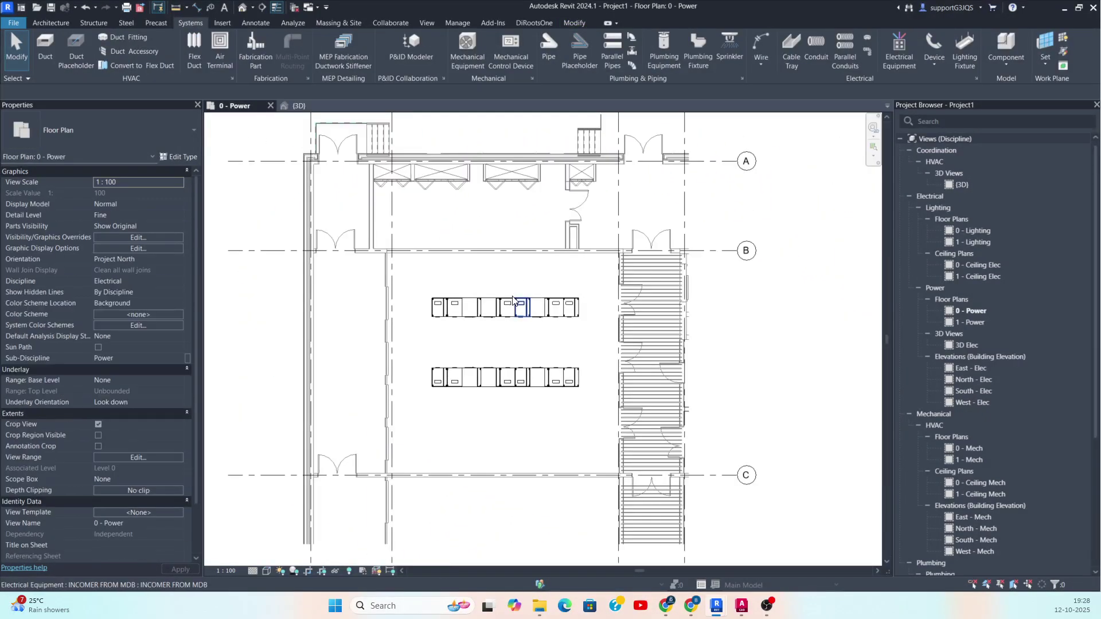
pyautogui.moveTo(442, 281); pyautogui.dragTo(619, 420)
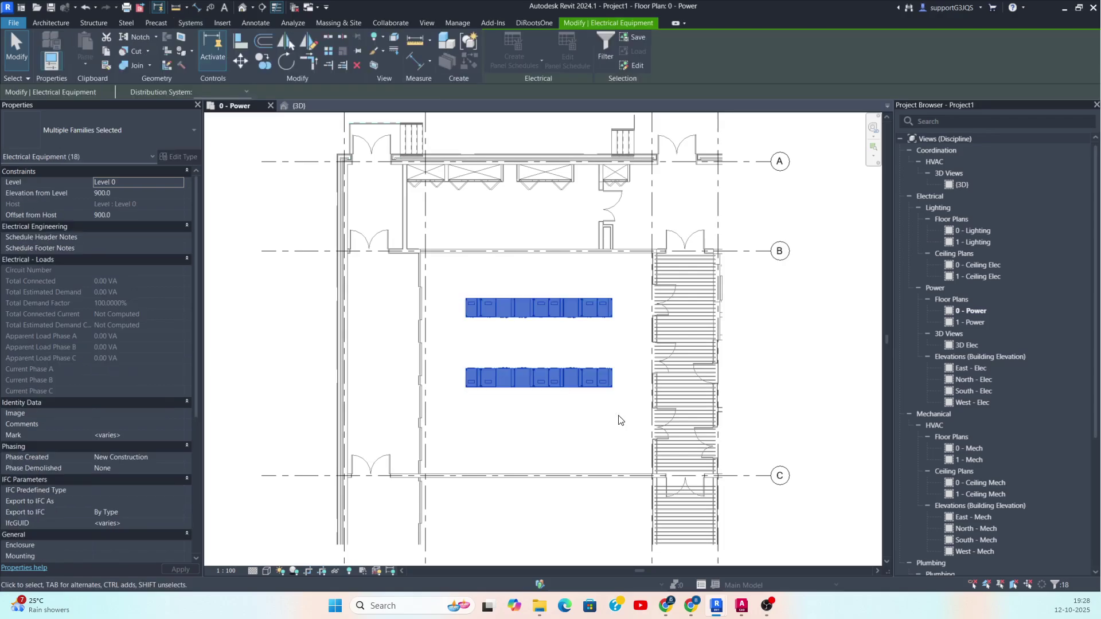
pyautogui.press('Left')
pyautogui.press('Down')
pyautogui.press('Down')
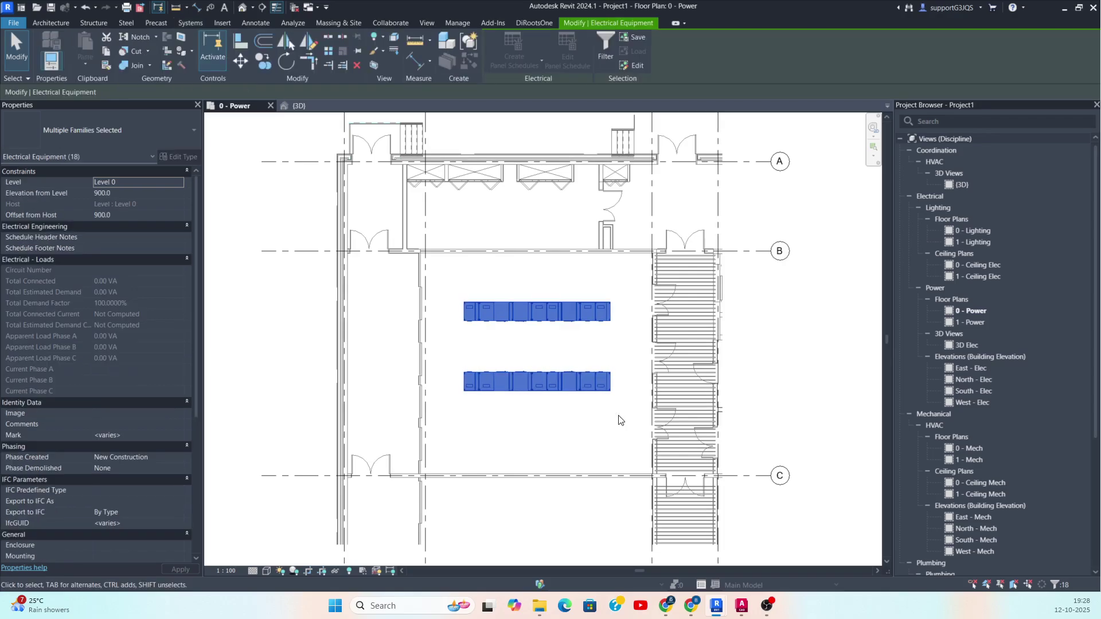
pyautogui.click(481, 341)
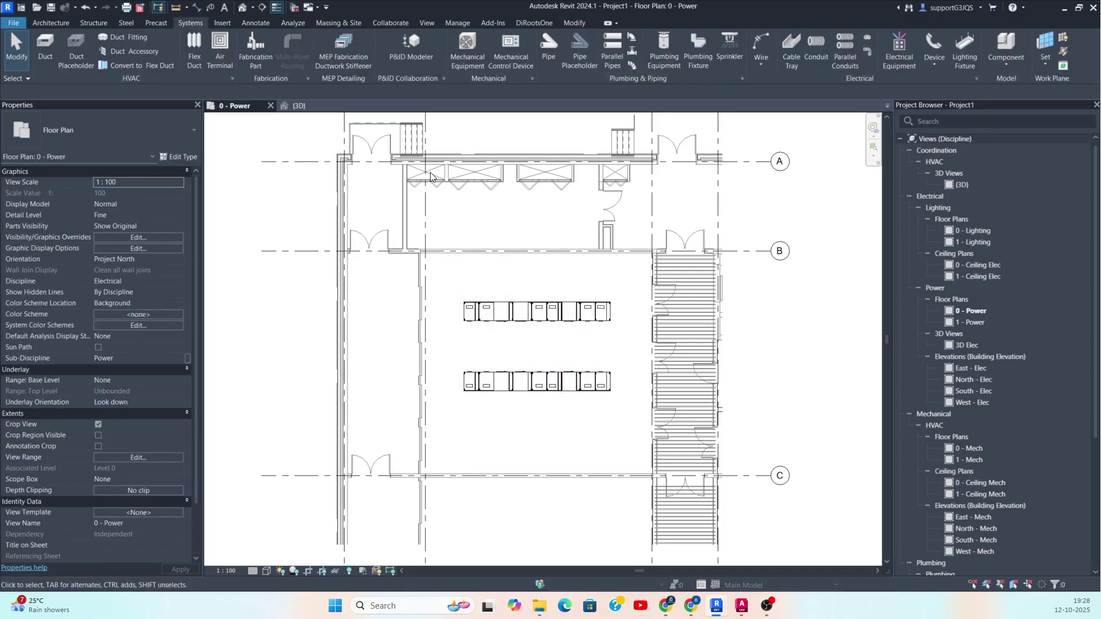
pyautogui.scroll(4, 431, 176)
pyautogui.moveTo(481, 273); pyautogui.dragTo(481, 234, button='middle')
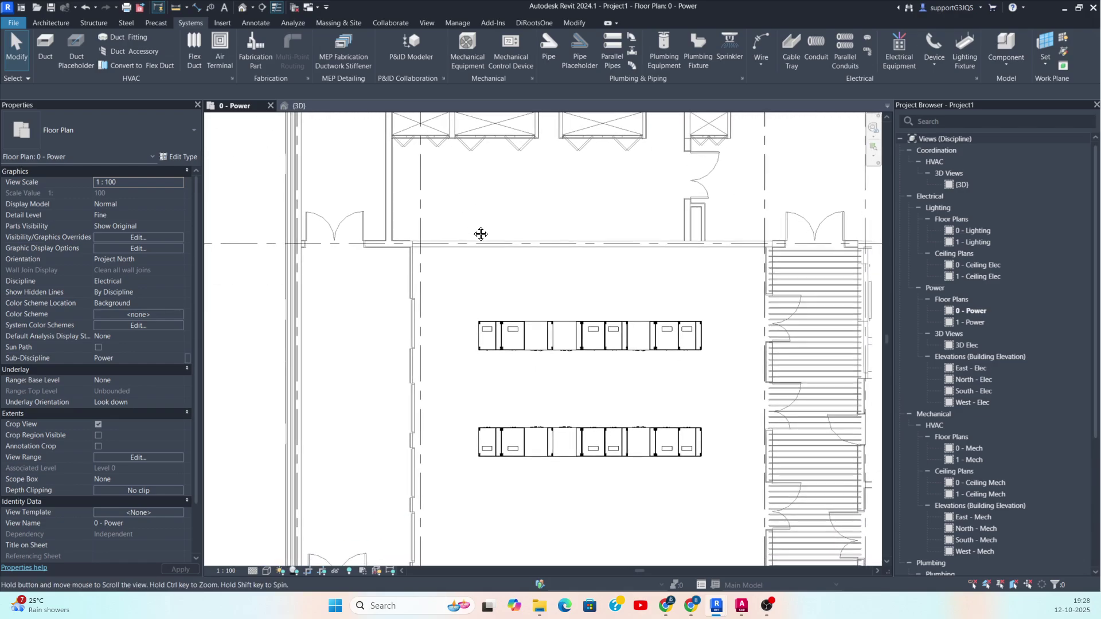
pyautogui.scroll(-2, 465, 279)
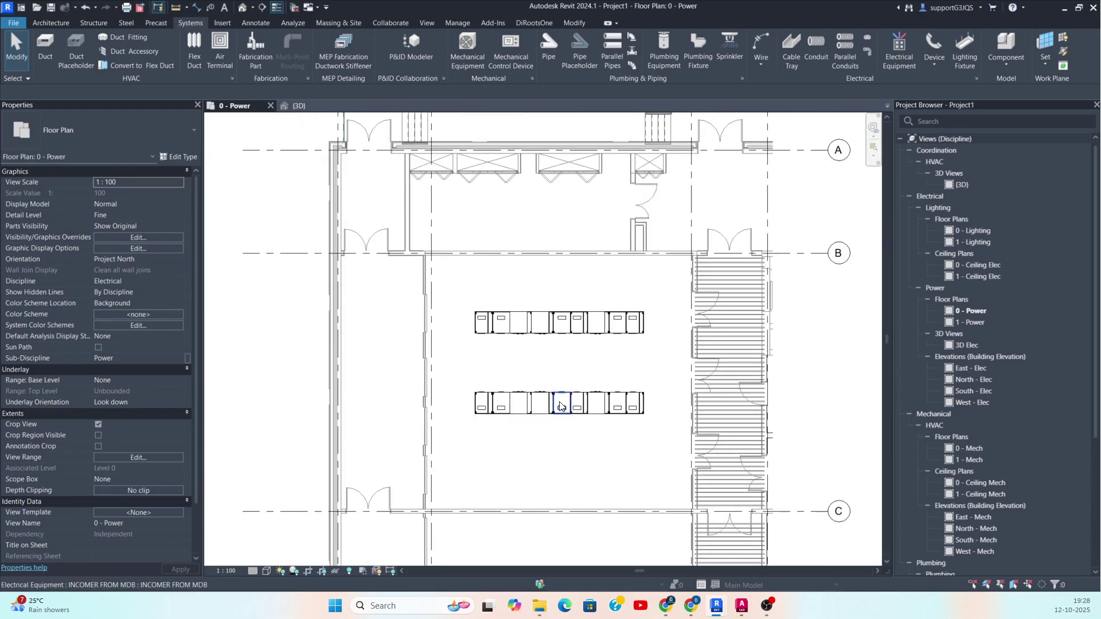
pyautogui.scroll(1, 526, 402)
pyautogui.scroll(-1, 497, 356)
pyautogui.moveTo(494, 353); pyautogui.dragTo(498, 380, button='middle')
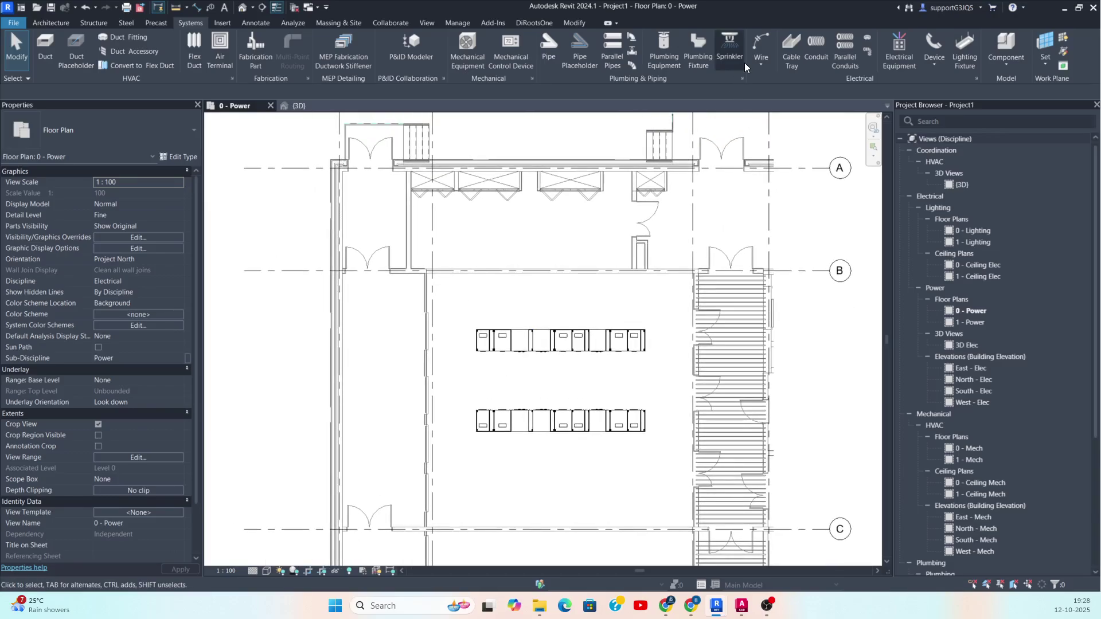
# Set up a new Ladder Cable Tray 600 mm wide with a middle elevation of 6000 mm.
pyautogui.click(791, 45)
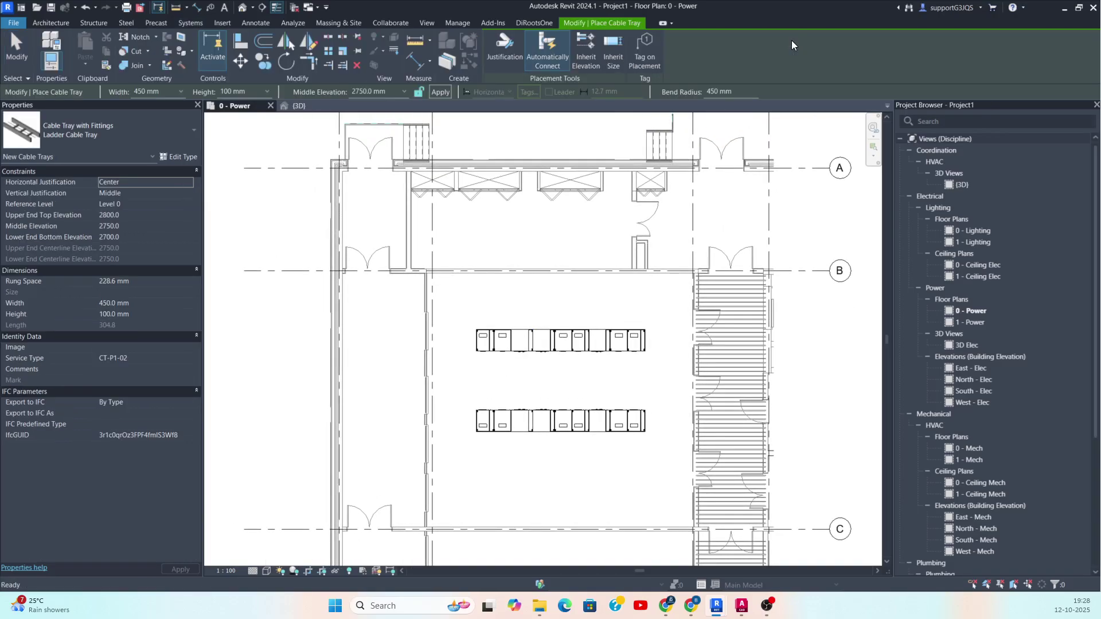
pyautogui.click(93, 120)
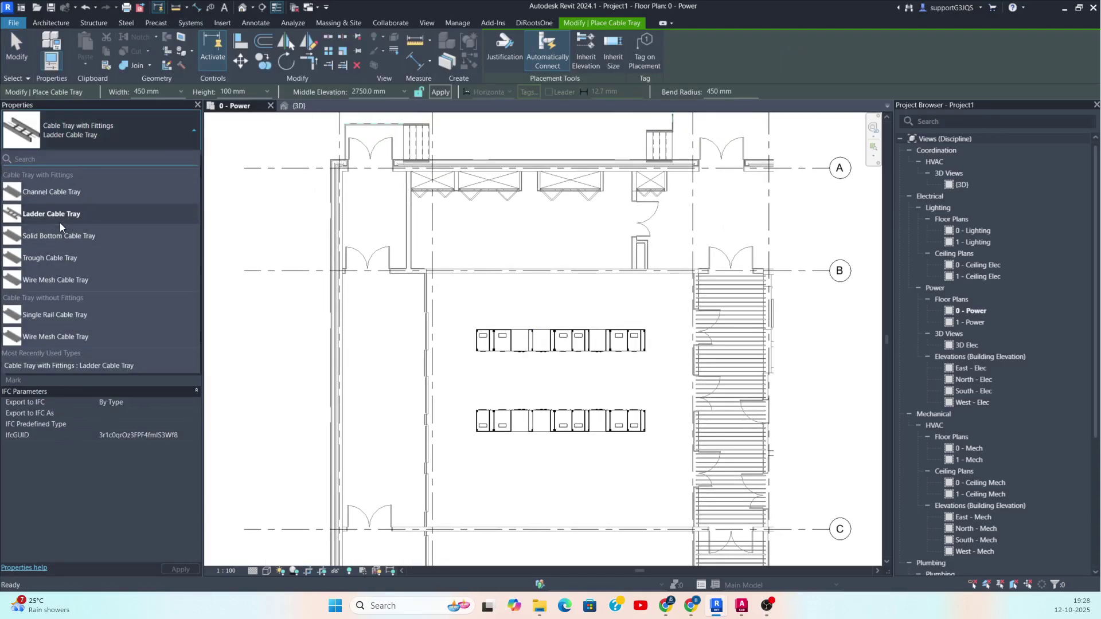
pyautogui.click(62, 221)
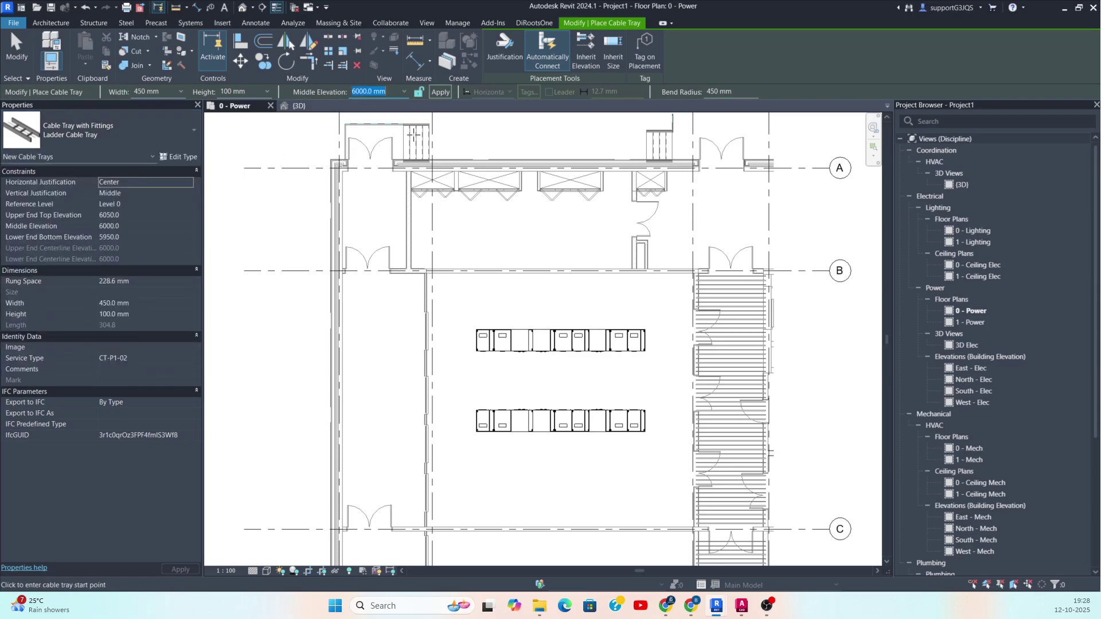
pyautogui.click(183, 89)
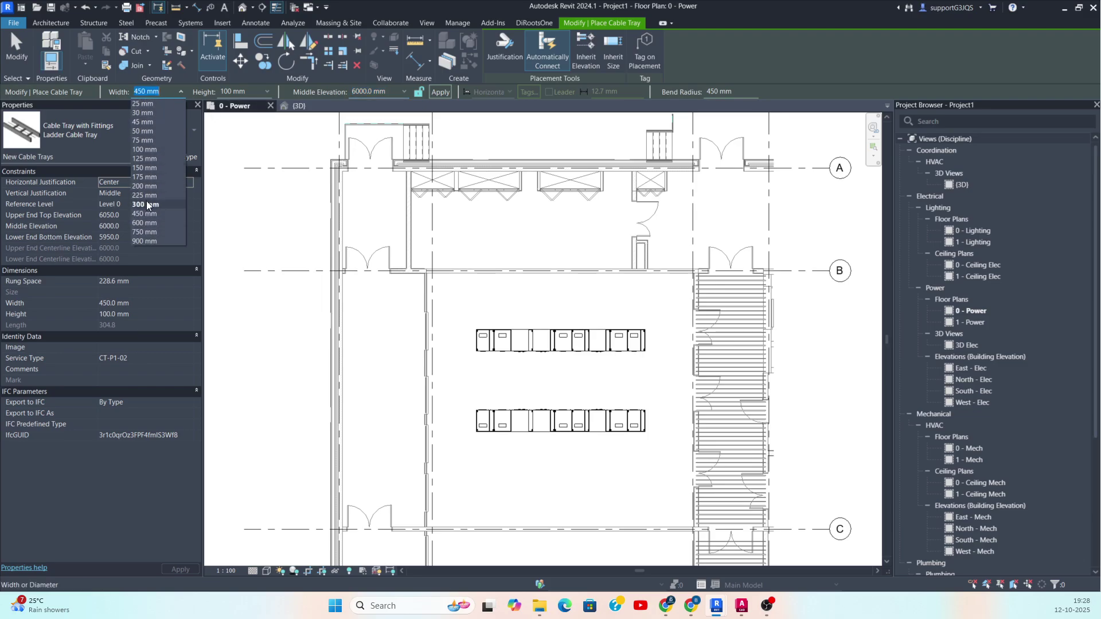
pyautogui.click(144, 222)
# Draw the tray run from the upper room down past the first panel row, across between the rows and down to the second row.
pyautogui.scroll(2, 447, 185)
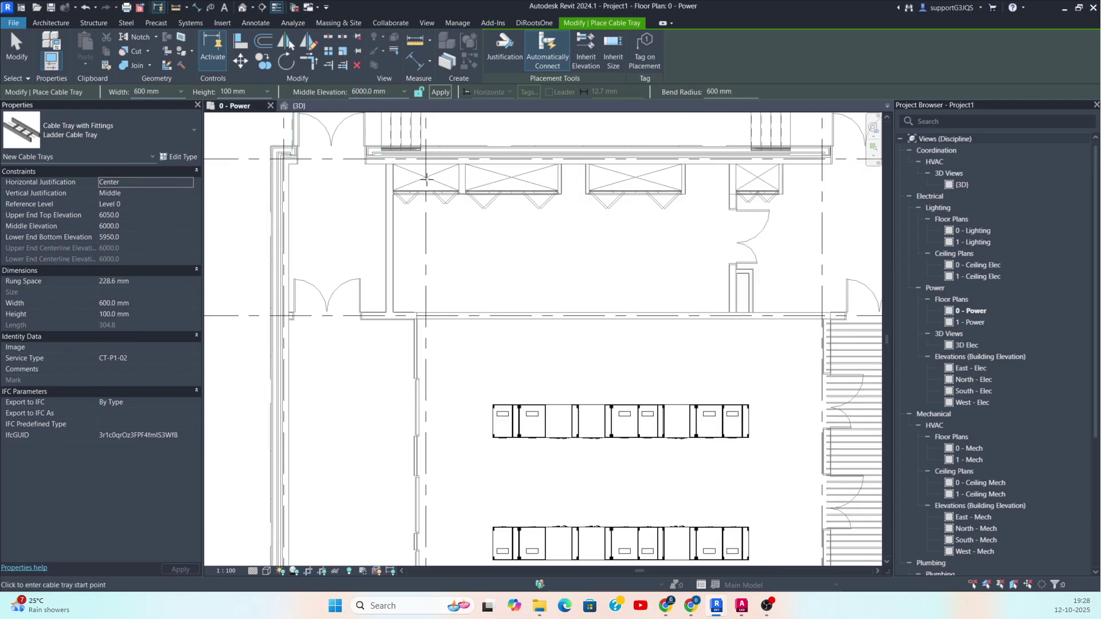
pyautogui.click(483, 179)
pyautogui.moveTo(498, 302); pyautogui.dragTo(492, 221, button='middle')
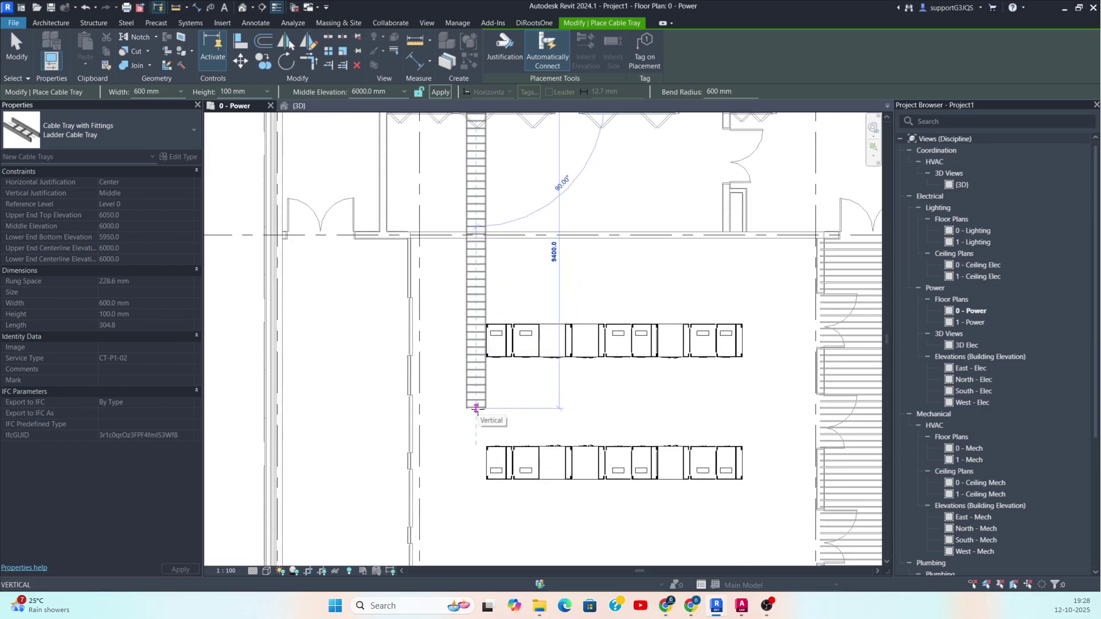
pyautogui.click(476, 409)
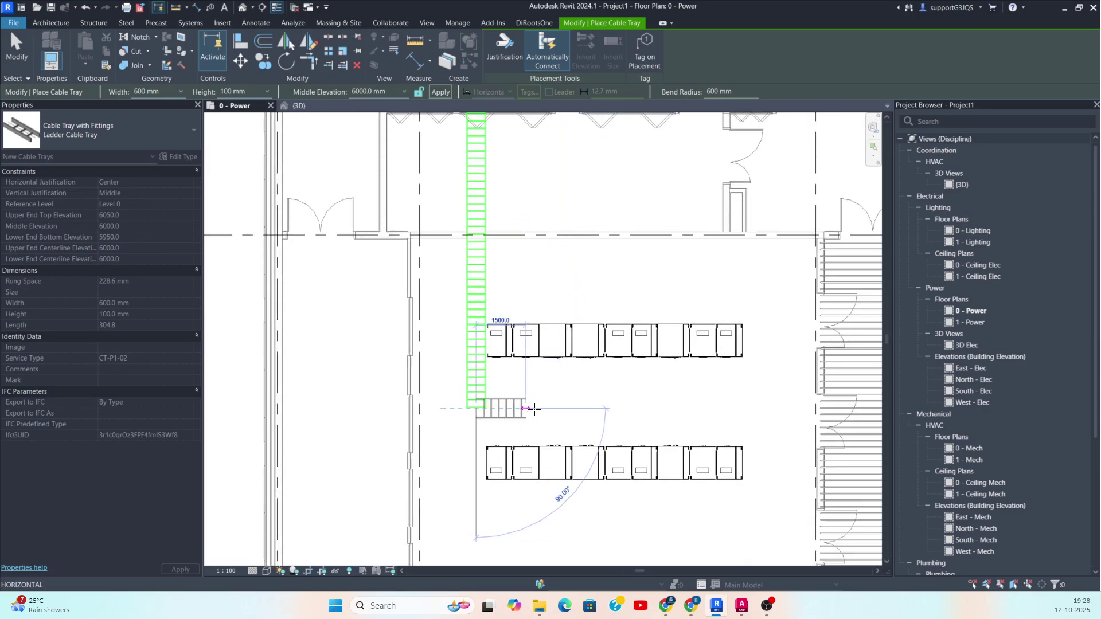
pyautogui.click(618, 410)
pyautogui.press('Escape')
pyautogui.press('Escape')
# Extend the section box of the {3D} view upward past the ceiling slab and downward below the floor.
pyautogui.click(301, 107)
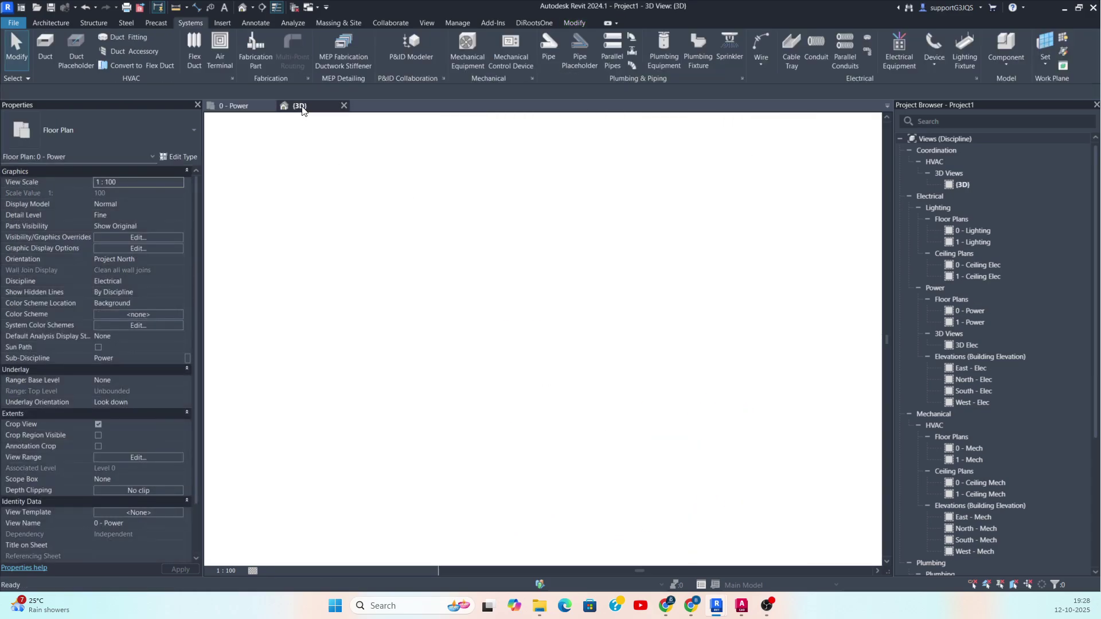
pyautogui.scroll(-2, 526, 332)
pyautogui.click(560, 308)
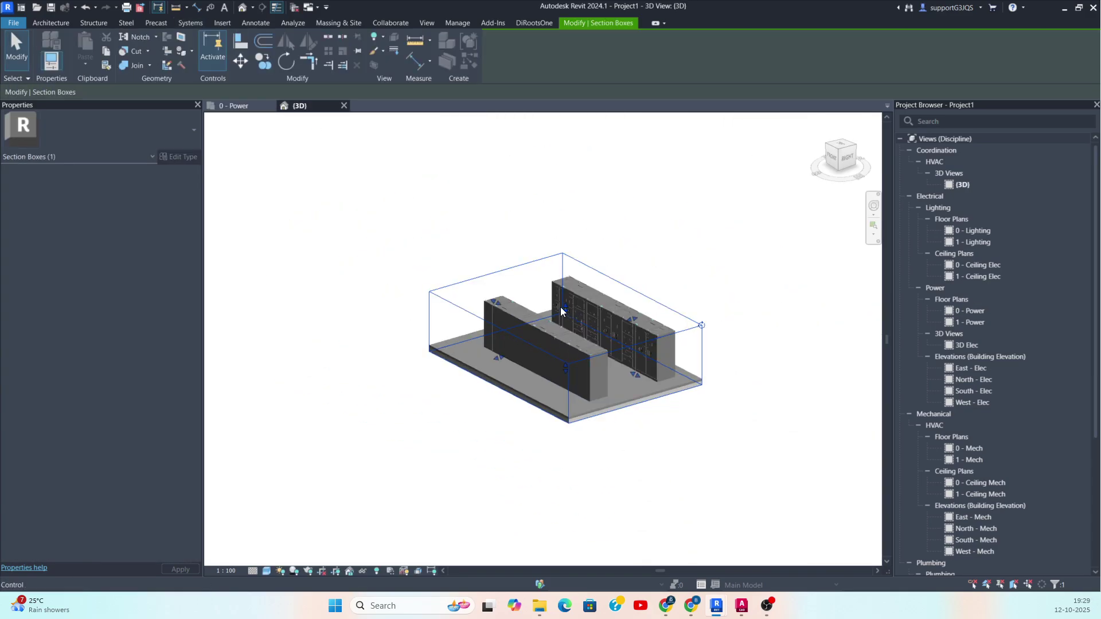
pyautogui.moveTo(565, 307); pyautogui.dragTo(570, 244)
pyautogui.scroll(2, 562, 359)
pyautogui.keyDown('shift'); pyautogui.moveTo(562, 359); pyautogui.dragTo(563, 388, button='middle'); pyautogui.keyUp('shift')
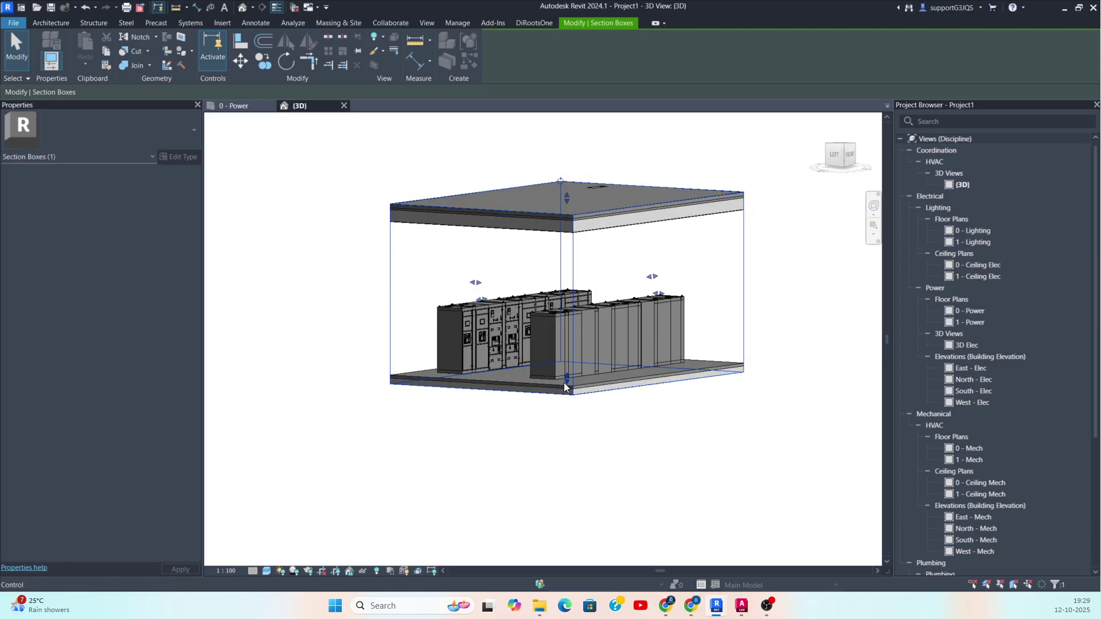
pyautogui.moveTo(564, 389); pyautogui.dragTo(566, 457)
pyautogui.scroll(-1, 565, 457)
# Set the tray run's middle elevation to 5000 mm from the 0 - Power plan and check it in {3D}.
pyautogui.click(256, 124)
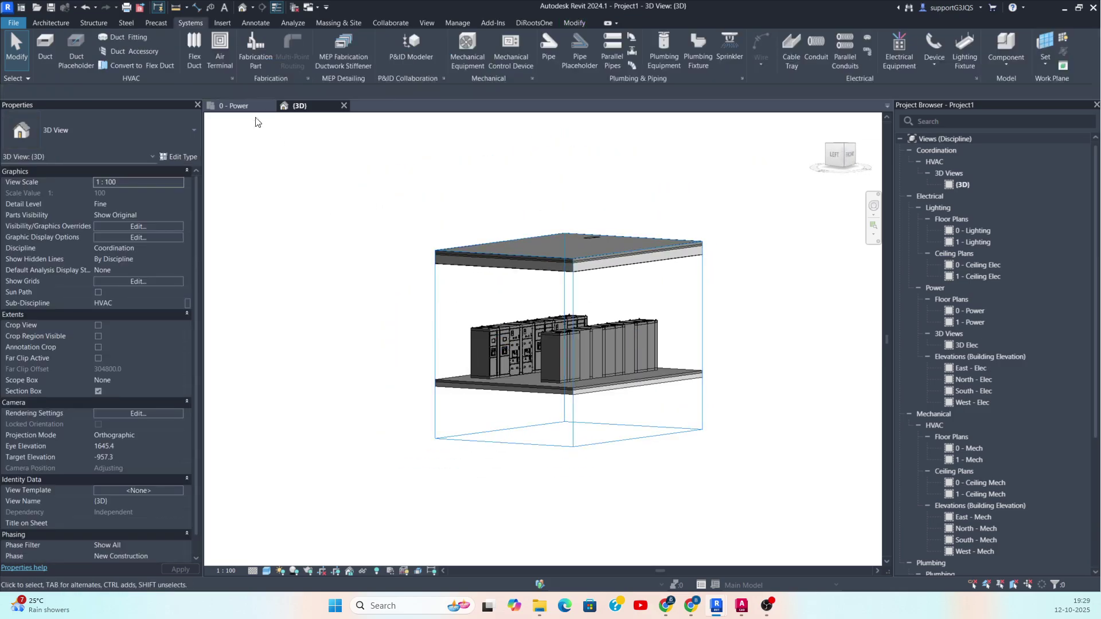
pyautogui.click(238, 106)
pyautogui.click(480, 272)
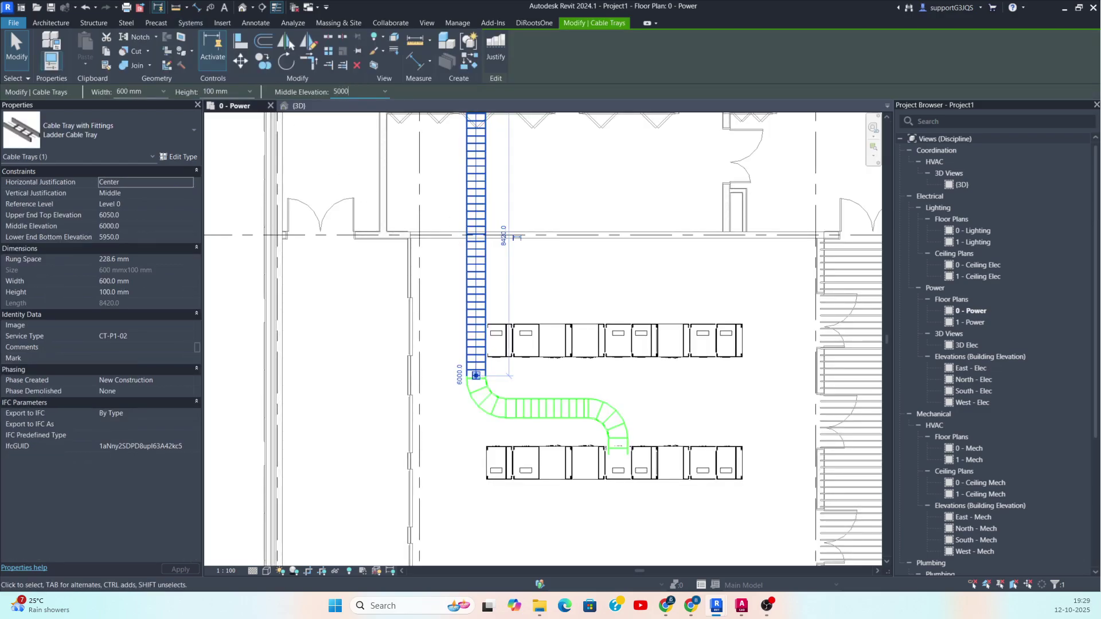
pyautogui.click(296, 108)
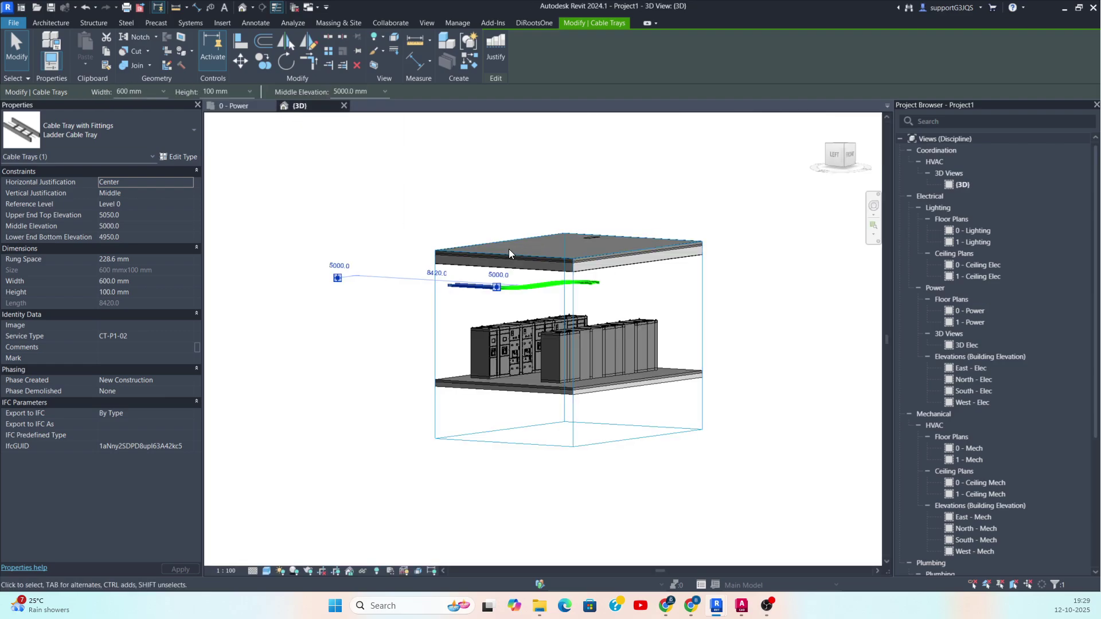
pyautogui.press('Escape')
pyautogui.scroll(2, 506, 293)
# Set the tray run's middle elevation to 5500 mm in the {3D} view and orbit around it.
pyautogui.click(462, 290)
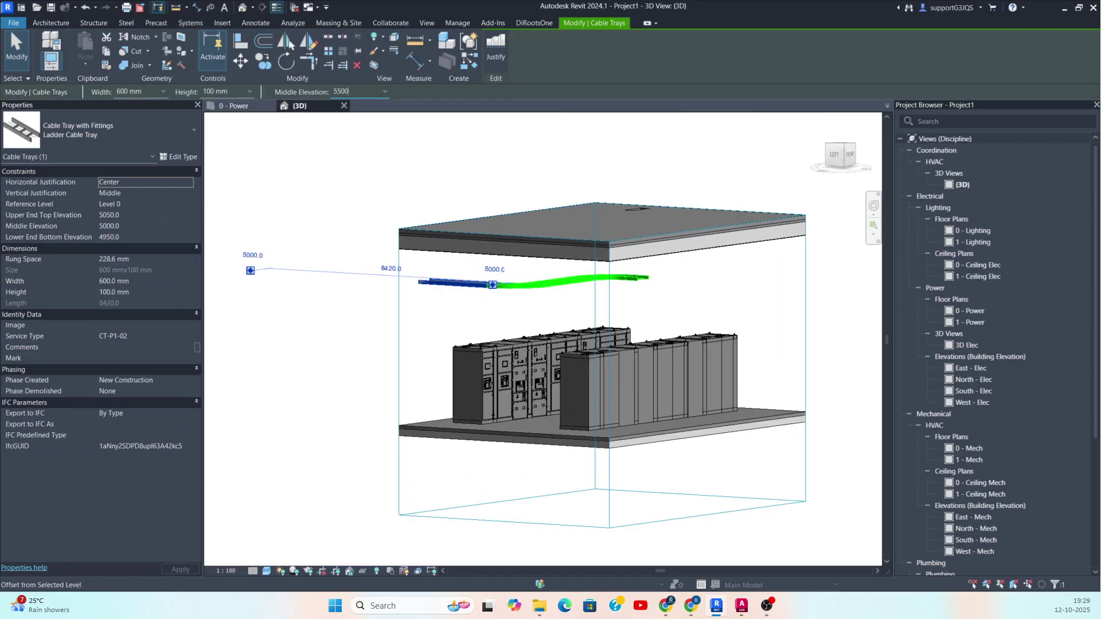
pyautogui.press('Return')
pyautogui.click(422, 361)
pyautogui.keyDown('shift'); pyautogui.moveTo(423, 361); pyautogui.dragTo(654, 391, button='middle'); pyautogui.keyUp('shift')
# Nudge the lower panel row together with the tray end above it downward in the 0 - Power plan.
pyautogui.click(238, 106)
pyautogui.scroll(-2, 467, 269)
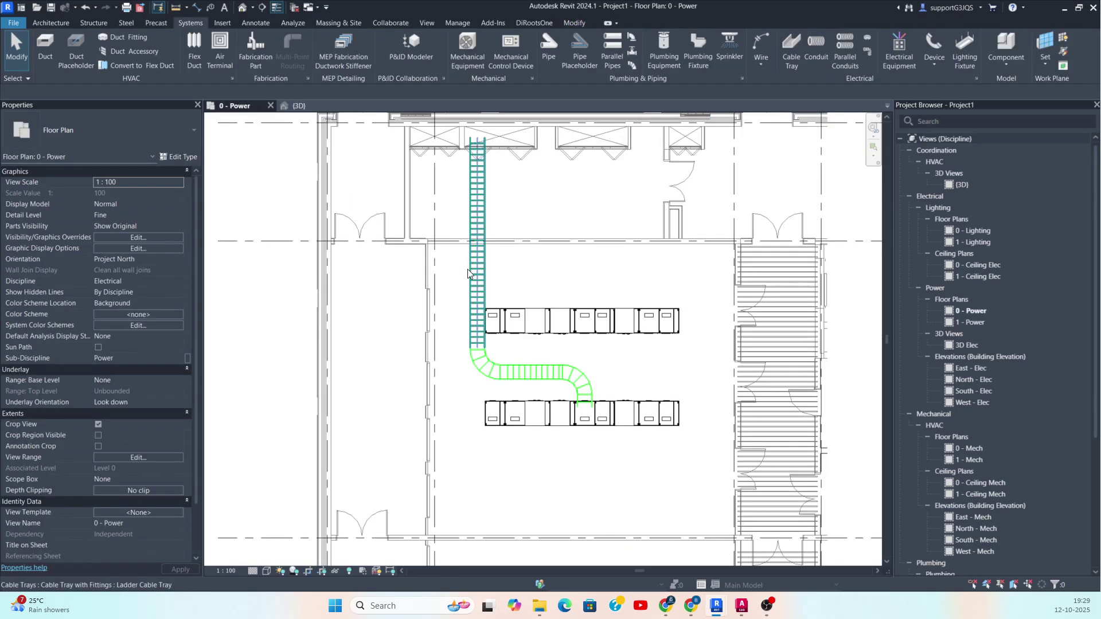
pyautogui.scroll(1, 485, 386)
pyautogui.moveTo(451, 388); pyautogui.dragTo(717, 464)
pyautogui.press('Down')
pyautogui.press('Down')
pyautogui.press('Down')
pyautogui.press('Down')
pyautogui.press('Down')
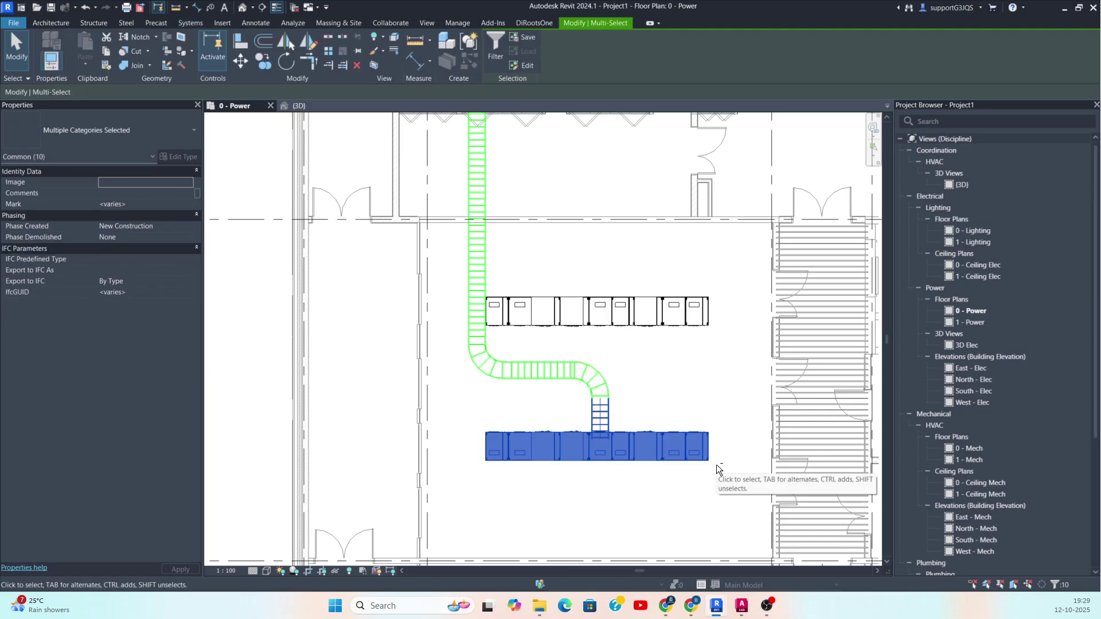
pyautogui.press('Escape')
# Create a vertical building section through both panel rows and across the tray, looking right, and open its view.
pyautogui.moveTo(719, 470); pyautogui.dragTo(615, 303, button='middle')
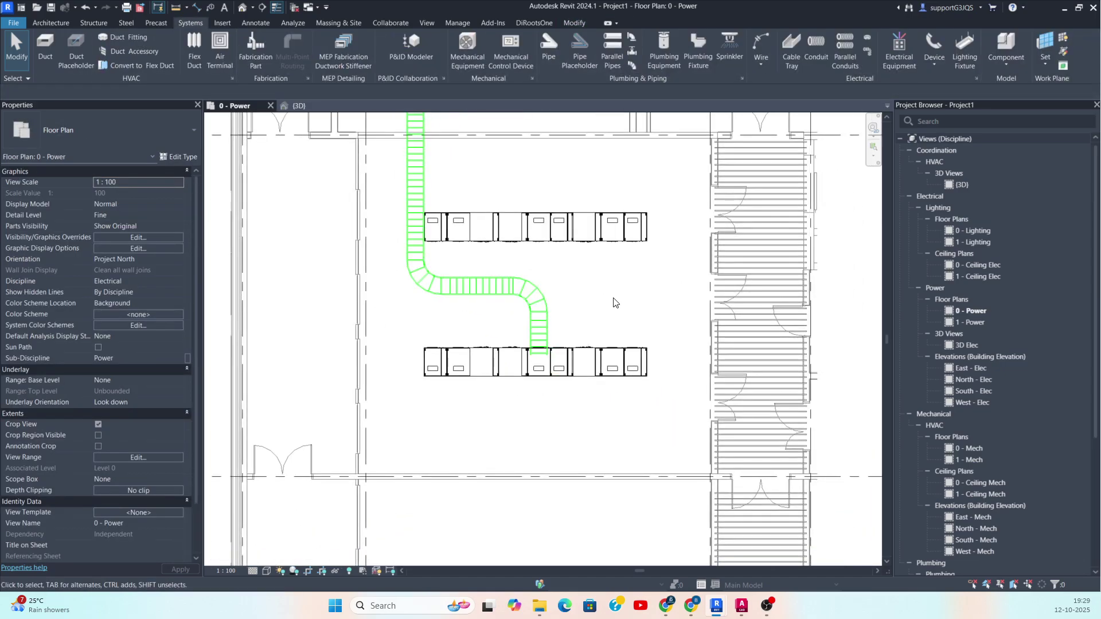
pyautogui.press('s')
pyautogui.press('e')
pyautogui.scroll(1, 478, 302)
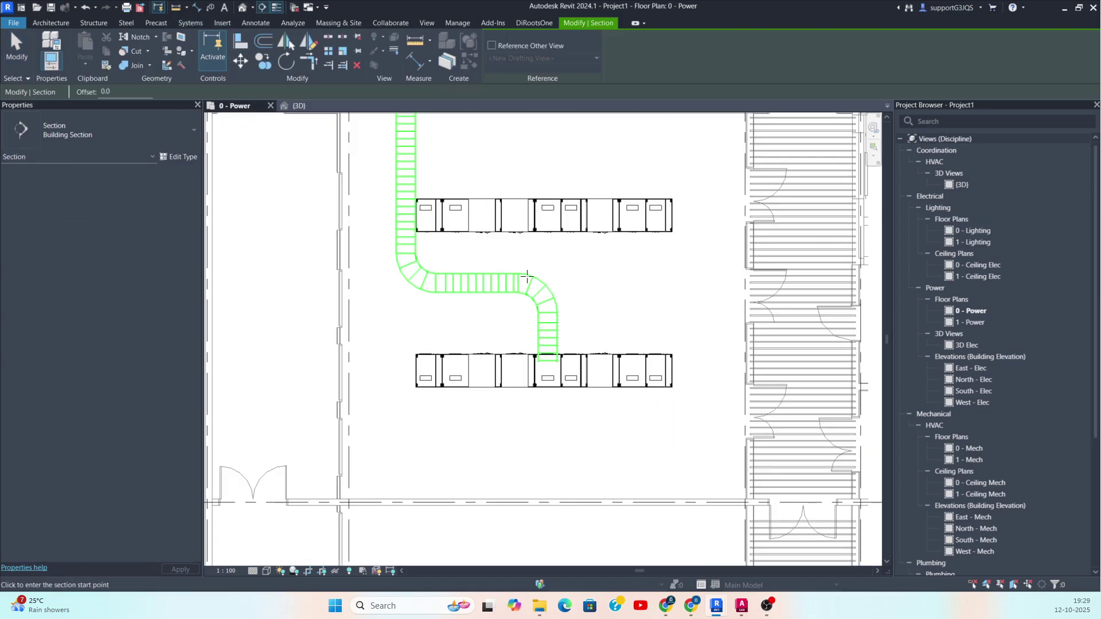
pyautogui.click(530, 249)
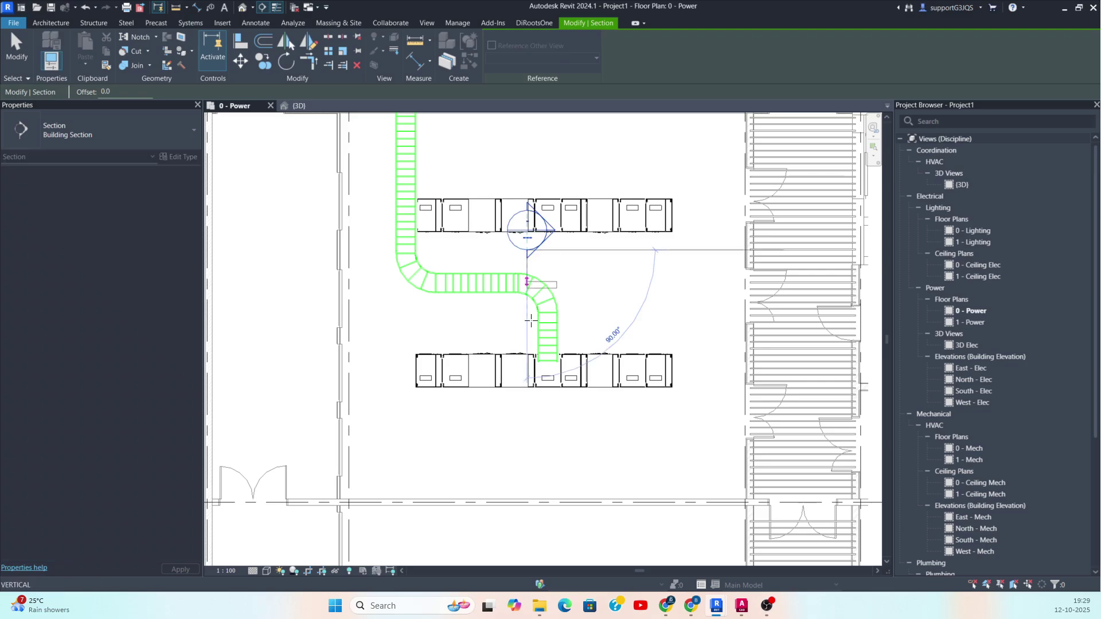
pyautogui.click(526, 435)
pyautogui.rightClick(528, 328)
pyautogui.click(561, 65)
# Extend the section's crop region downward below ground level and upward above the first floor.
pyautogui.scroll(-2, 517, 337)
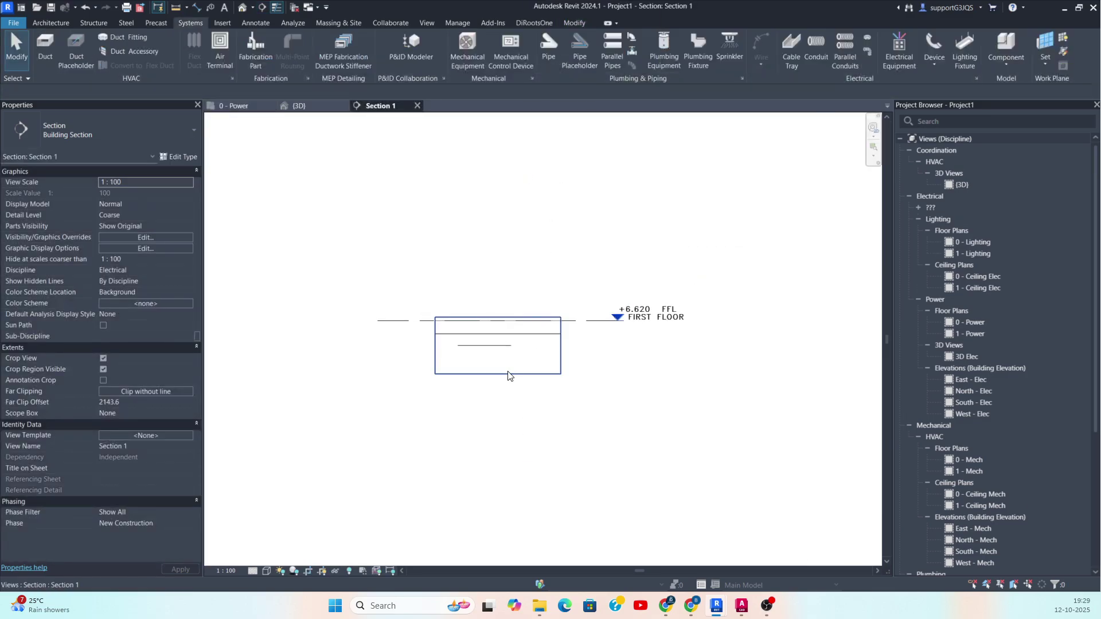
pyautogui.click(508, 374)
pyautogui.scroll(-1, 498, 388)
pyautogui.moveTo(498, 378); pyautogui.dragTo(497, 496)
pyautogui.scroll(2, 510, 377)
pyautogui.moveTo(495, 320); pyautogui.dragTo(495, 264)
pyautogui.press('Escape')
# Set the section view's detail level to Fine and its scale to 1:10.
pyautogui.click(250, 572)
pyautogui.click(263, 559)
pyautogui.press('Escape')
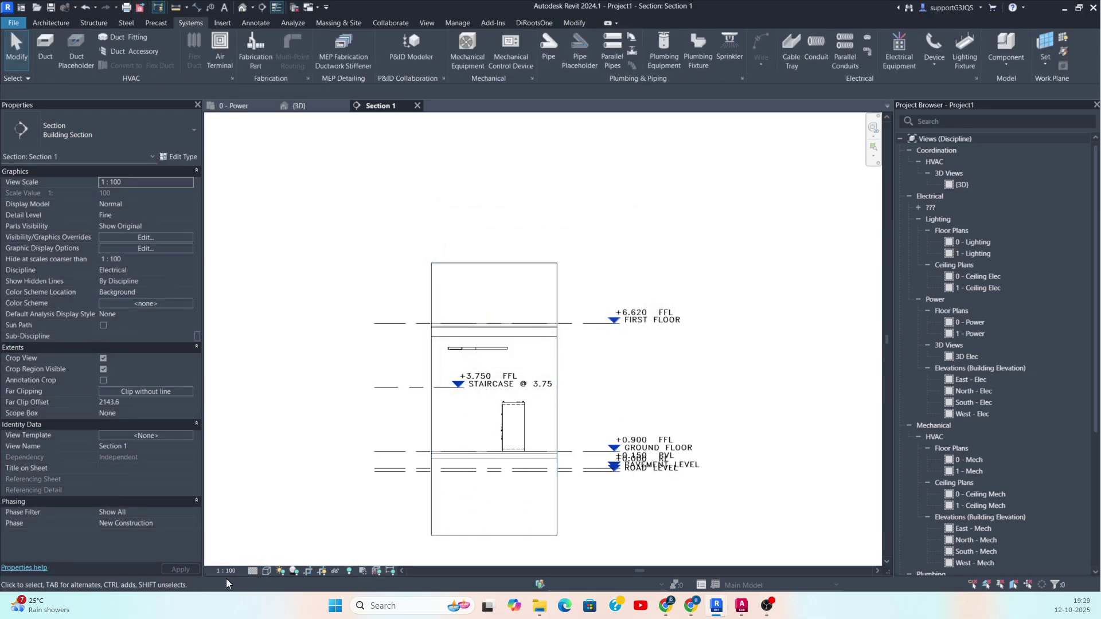
pyautogui.click(226, 571)
pyautogui.click(233, 452)
pyautogui.scroll(5, 507, 367)
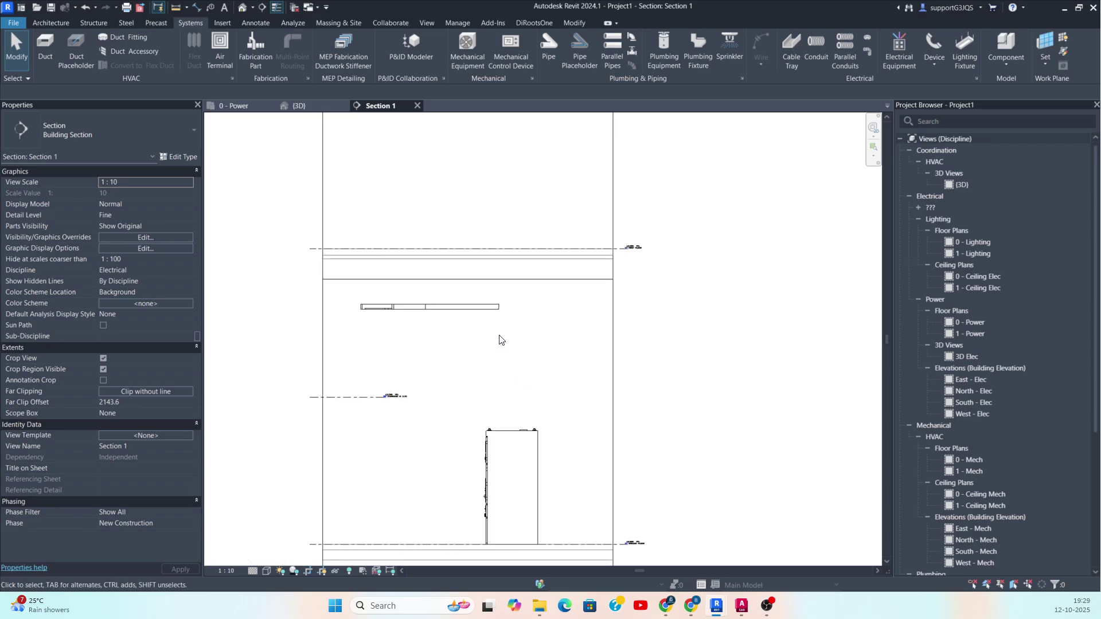
# Draw a vertical cable tray drop from the open tray end down to the top of the panel in the section.
pyautogui.click(501, 308)
pyautogui.rightClick(501, 308)
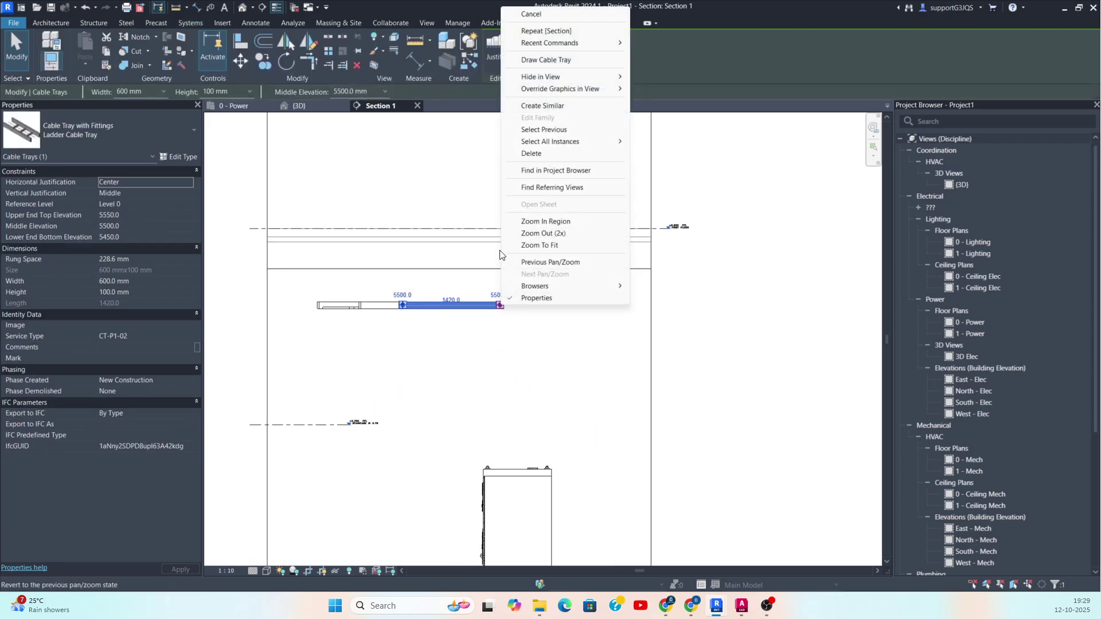
pyautogui.click(557, 61)
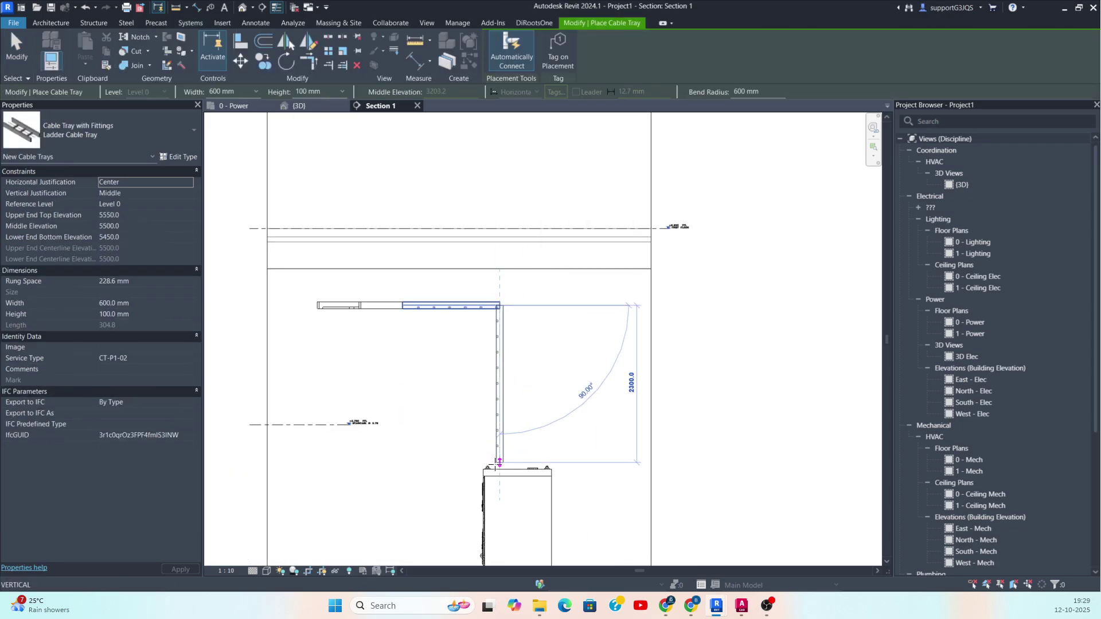
pyautogui.click(499, 470)
pyautogui.press('Escape')
pyautogui.press('Escape')
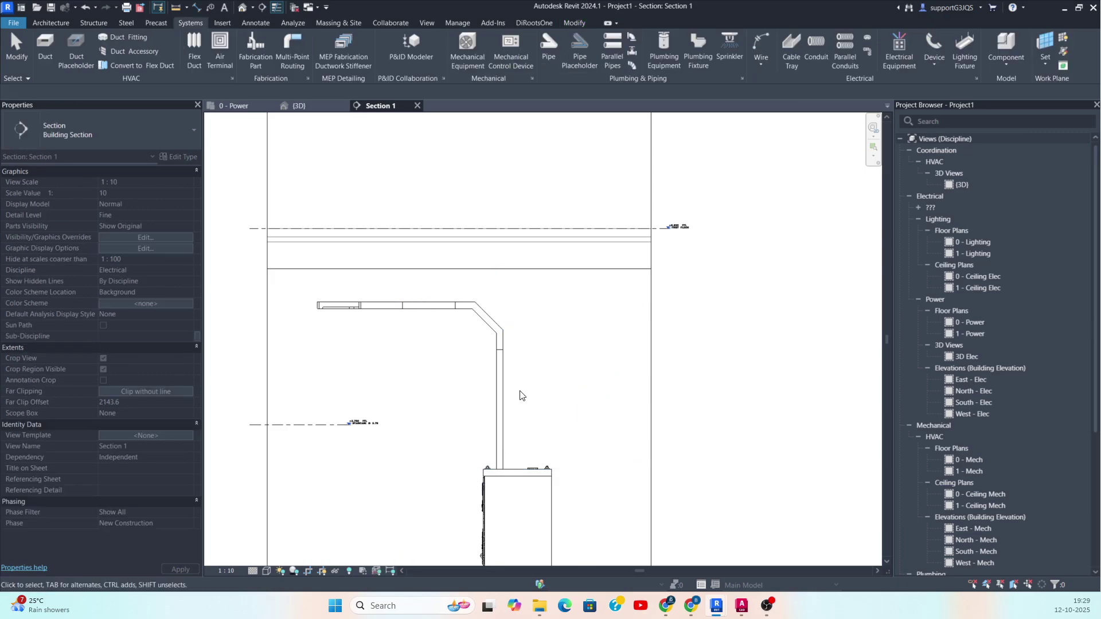
# Select the tray run and the panels in the section and examine them in 3D.
pyautogui.scroll(-3, 448, 295)
pyautogui.moveTo(313, 251); pyautogui.dragTo(530, 521)
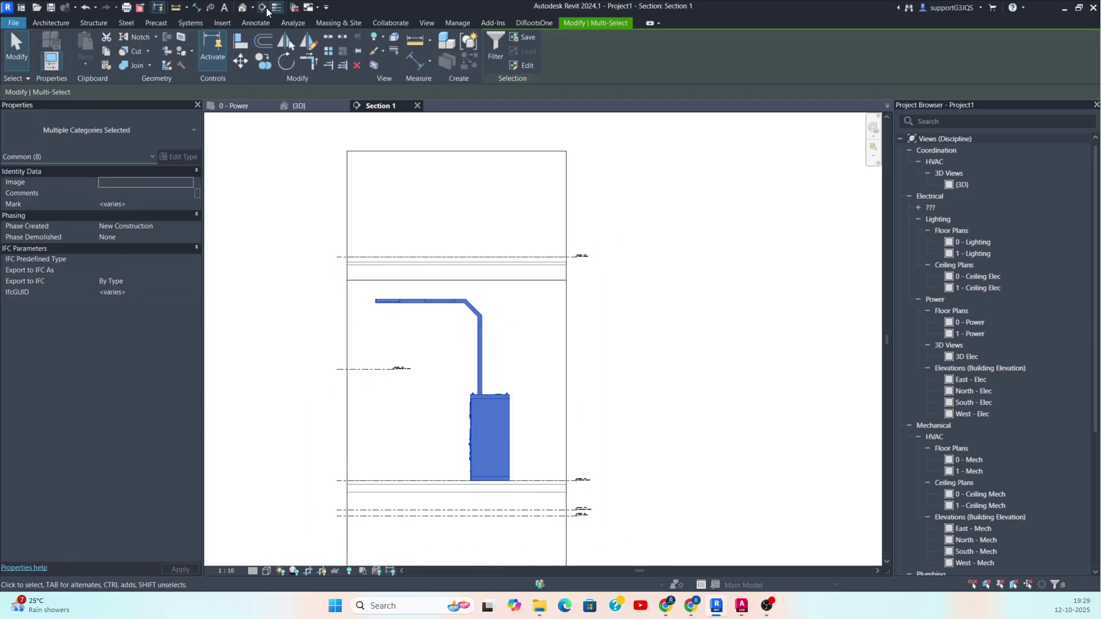
pyautogui.click(373, 66)
pyautogui.moveTo(521, 340)
pyautogui.keyDown('shift'); pyautogui.mouseDown(button='middle')
pyautogui.moveTo(478, 413)
pyautogui.moveTo(555, 413)
pyautogui.moveTo(455, 406)
pyautogui.moveTo(635, 406)
pyautogui.moveTo(532, 322)
pyautogui.mouseUp(button='middle'); pyautogui.keyUp('shift')
# Draw a second matching 600 mm tray run in the 0 - Power plan, beside the first, across above the upper row and down to the lower row.
pyautogui.click(238, 106)
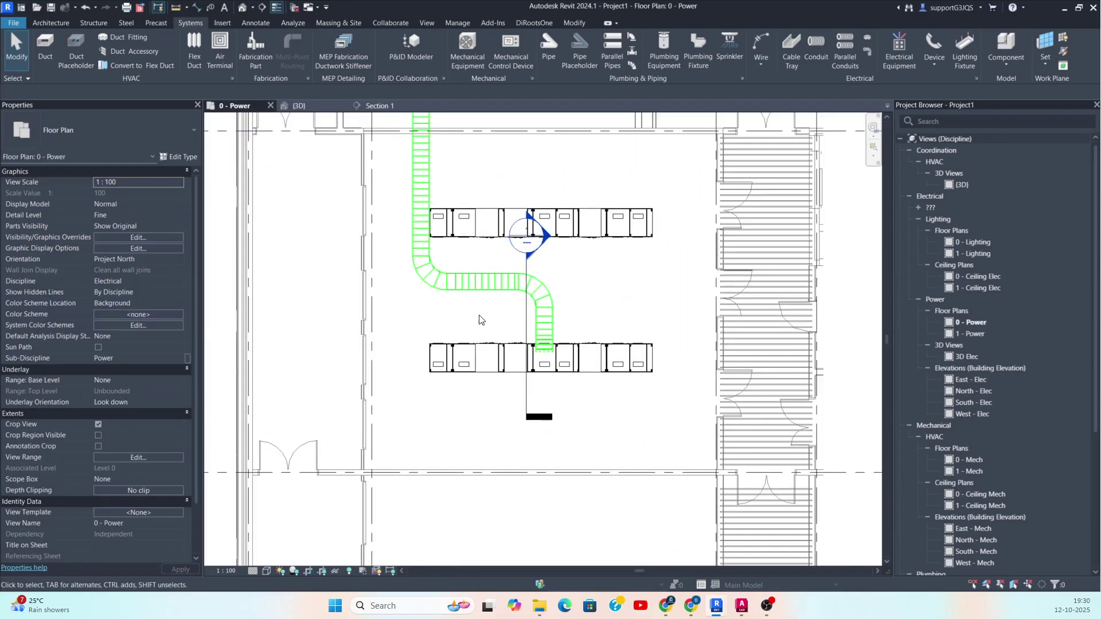
pyautogui.scroll(-2, 465, 280)
pyautogui.scroll(2, 466, 280)
pyautogui.click(451, 290)
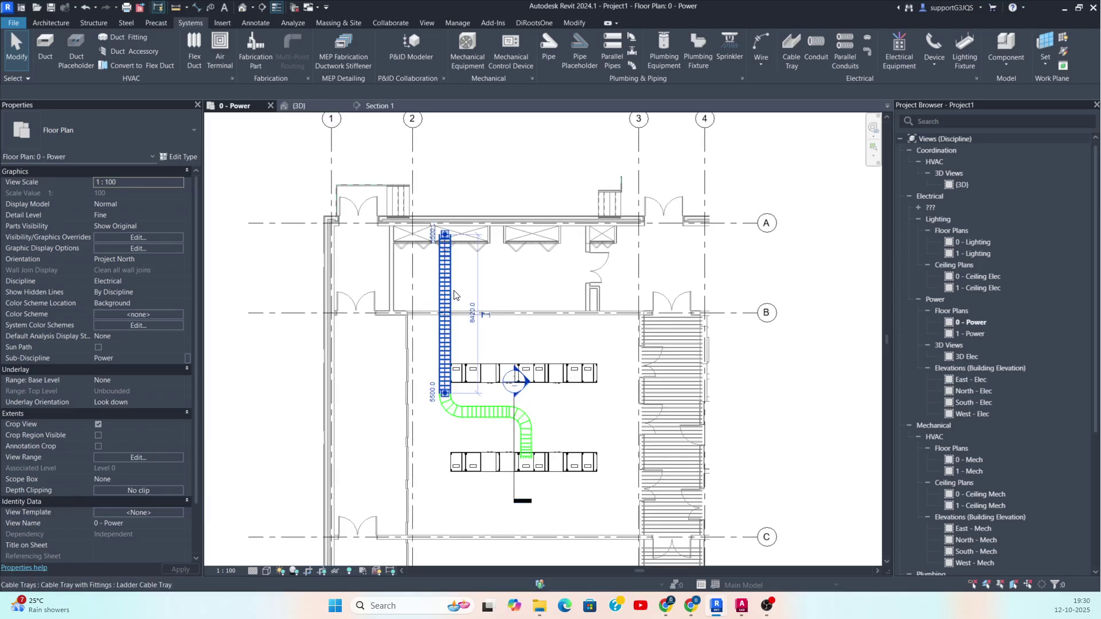
pyautogui.press('c')
pyautogui.press('s')
pyautogui.scroll(2, 477, 232)
pyautogui.scroll(1, 455, 236)
pyautogui.click(455, 235)
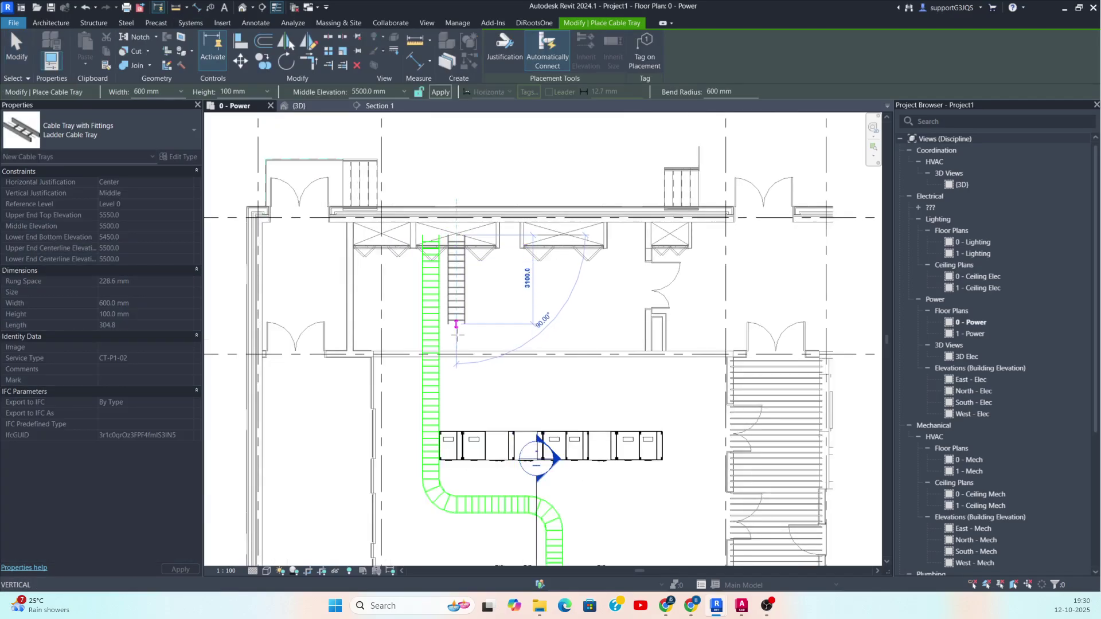
pyautogui.click(456, 419)
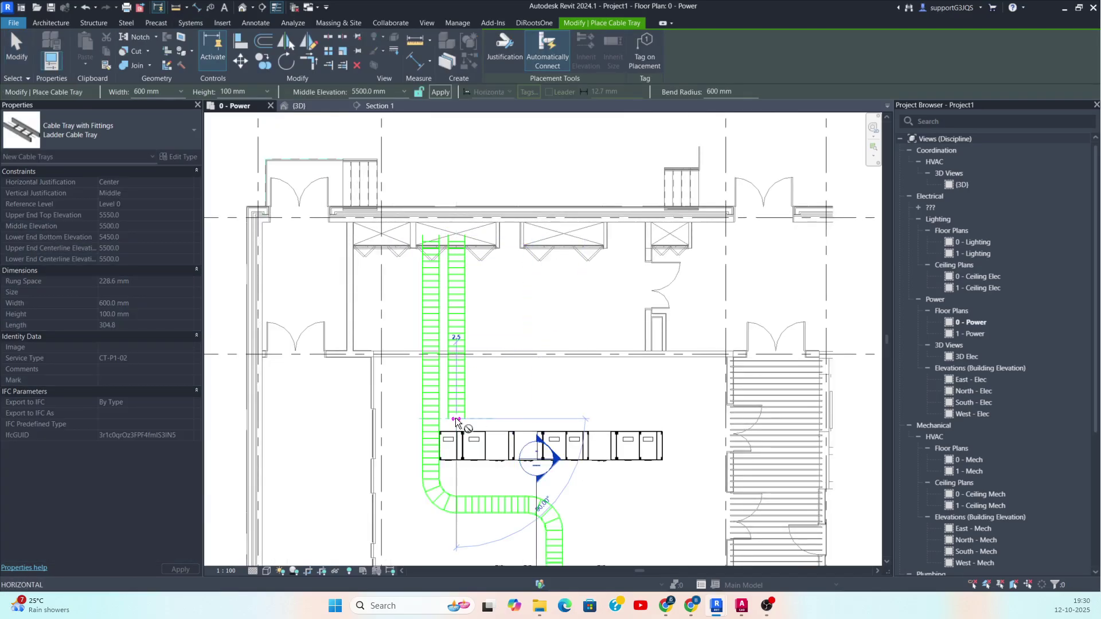
pyautogui.moveTo(635, 420); pyautogui.dragTo(571, 349, button='middle')
pyautogui.click(565, 348)
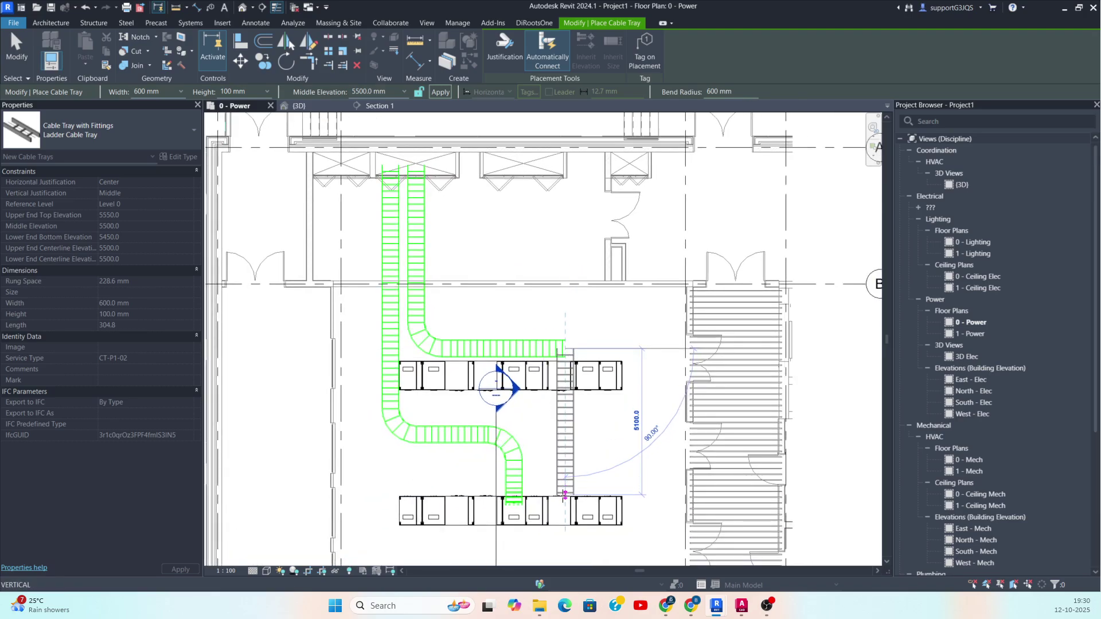
pyautogui.click(565, 495)
pyautogui.press('Escape')
pyautogui.press('Escape')
# Nudge the second run's final vertical segment right to line up with a panel near the row's right end.
pyautogui.click(573, 478)
pyautogui.press('Right')
pyautogui.press('Right')
pyautogui.press('Right')
pyautogui.press('Right')
pyautogui.press('Right')
pyautogui.press('Right')
pyautogui.press('Escape')
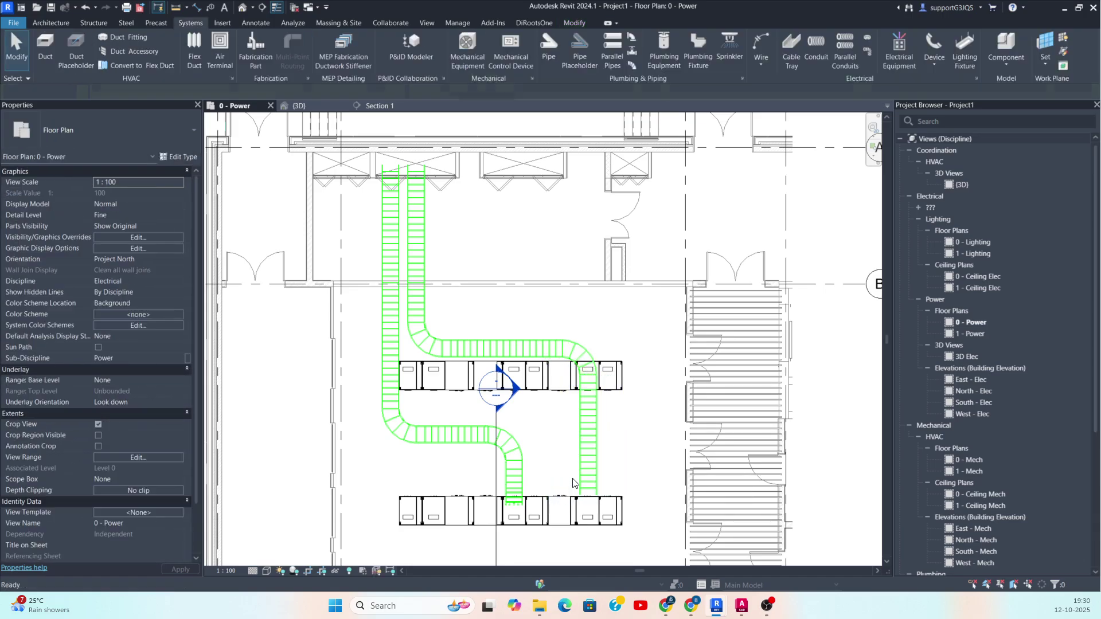
# Nudge the first tray run's horizontal segment slightly down toward the lower panel row.
pyautogui.click(453, 448)
pyautogui.press('Down')
pyautogui.press('Down')
pyautogui.press('Down')
pyautogui.press('Down')
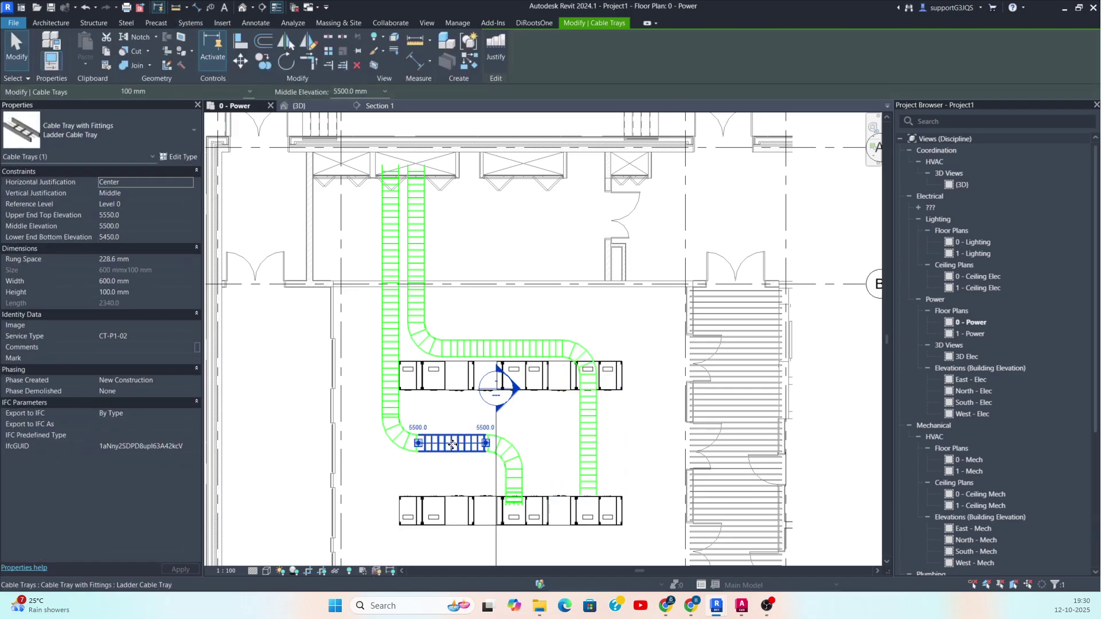
pyautogui.press('Escape')
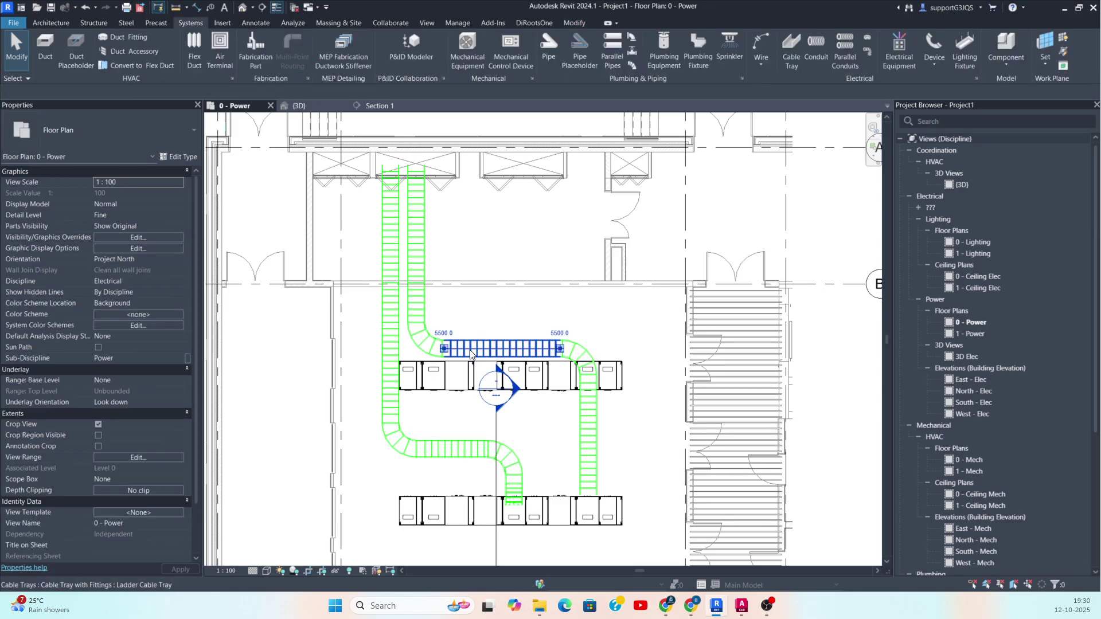
# Nudge the second tray run's horizontal segment down from above the upper row into the aisle between both rows.
pyautogui.click(469, 350)
pyautogui.press('Down')
pyautogui.press('Down')
pyautogui.press('Down')
pyautogui.press('Down')
pyautogui.press('Down')
pyautogui.press('Down')
pyautogui.press('Down')
pyautogui.press('Down')
pyautogui.press('Down')
pyautogui.press('Down')
pyautogui.press('Down')
pyautogui.press('Down')
pyautogui.press('Down')
pyautogui.press('Down')
pyautogui.press('Down')
pyautogui.press('Down')
pyautogui.press('Down')
pyautogui.press('Down')
pyautogui.press('Down')
pyautogui.press('Down')
pyautogui.press('Down')
pyautogui.press('Down')
pyautogui.press('Down')
pyautogui.press('Down')
pyautogui.press('Down')
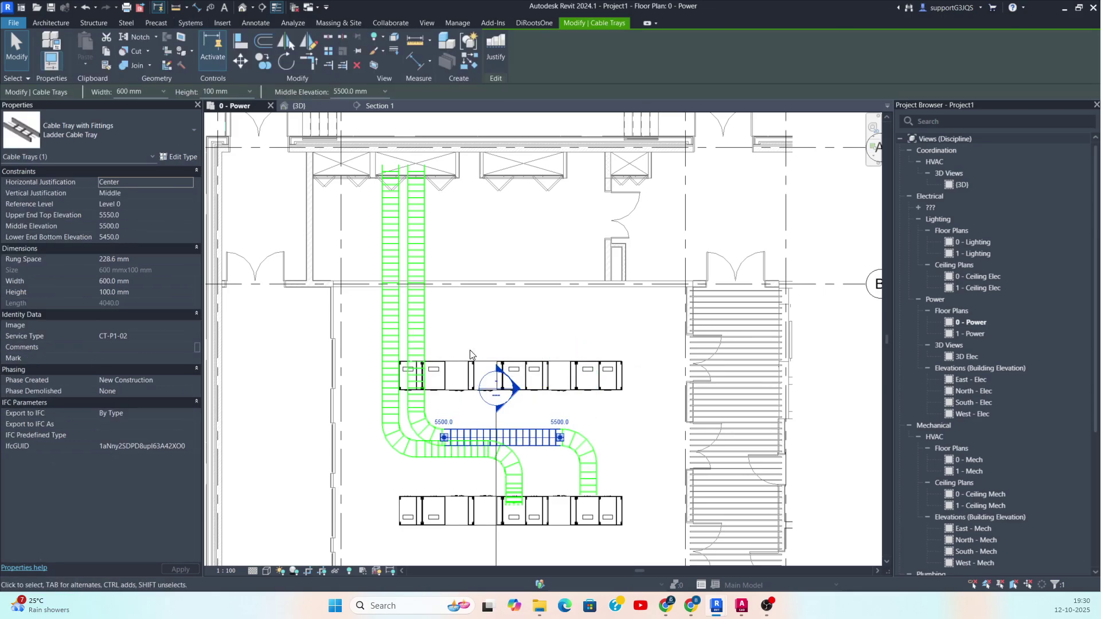
# Nudge the second tray run's horizontal segment slightly up to clear the first run's horizontal segment.
pyautogui.press('Up')
pyautogui.press('Up')
pyautogui.press('Up')
pyautogui.press('Up')
pyautogui.press('Down')
pyautogui.press('Escape')
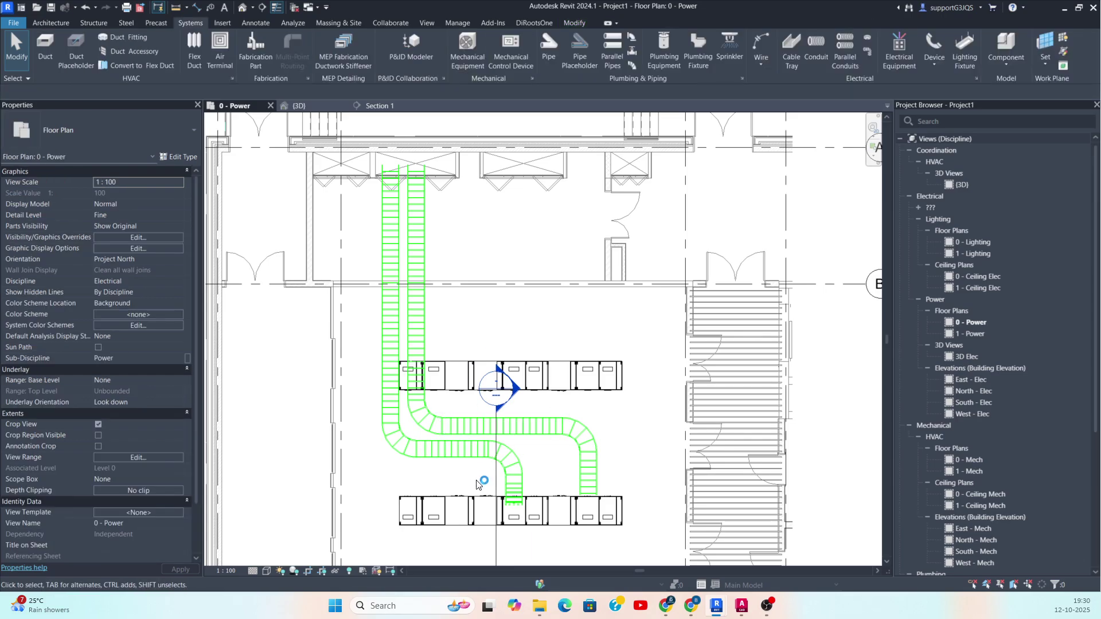
# Move the Section 1 line beside the second tray run's final drop over the lower panel row and open that section view.
pyautogui.click(493, 489)
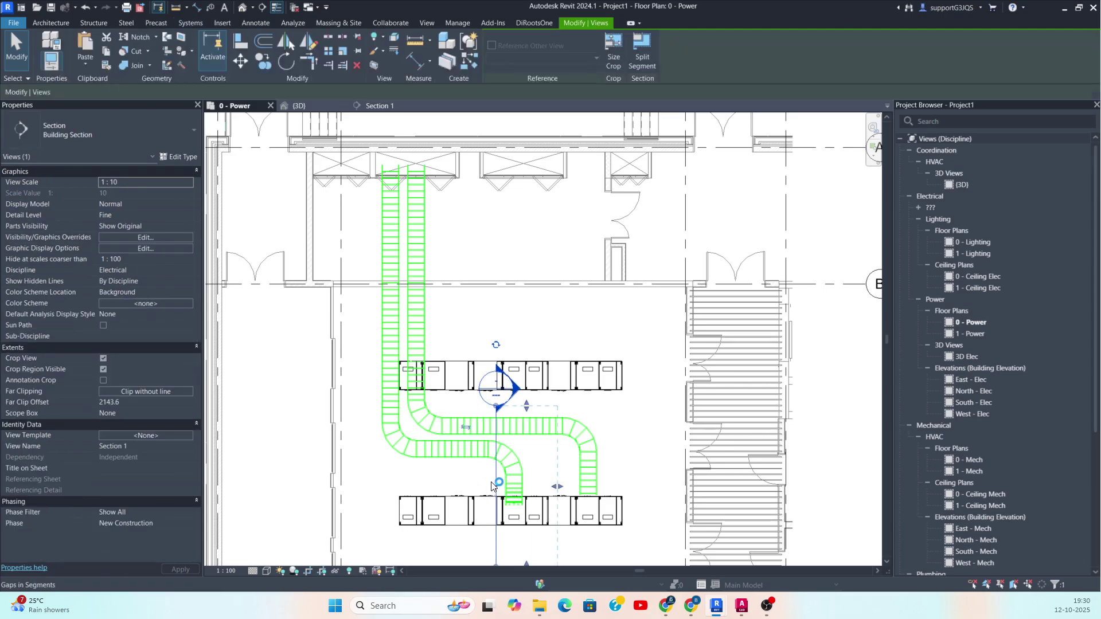
pyautogui.moveTo(498, 534); pyautogui.dragTo(574, 518)
pyautogui.rightClick(574, 488)
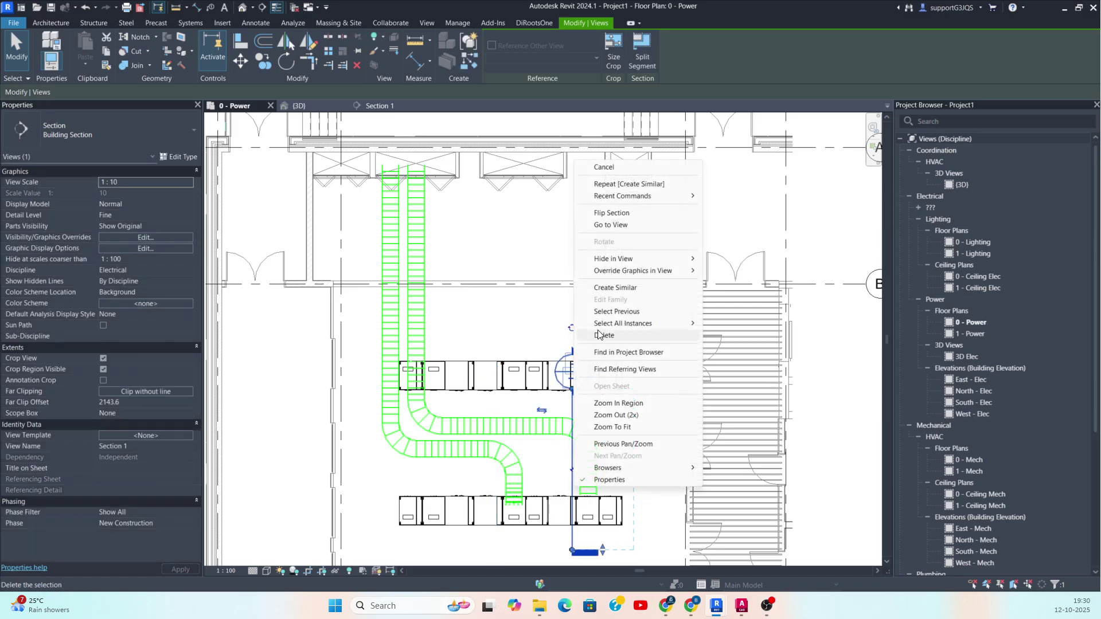
pyautogui.click(611, 224)
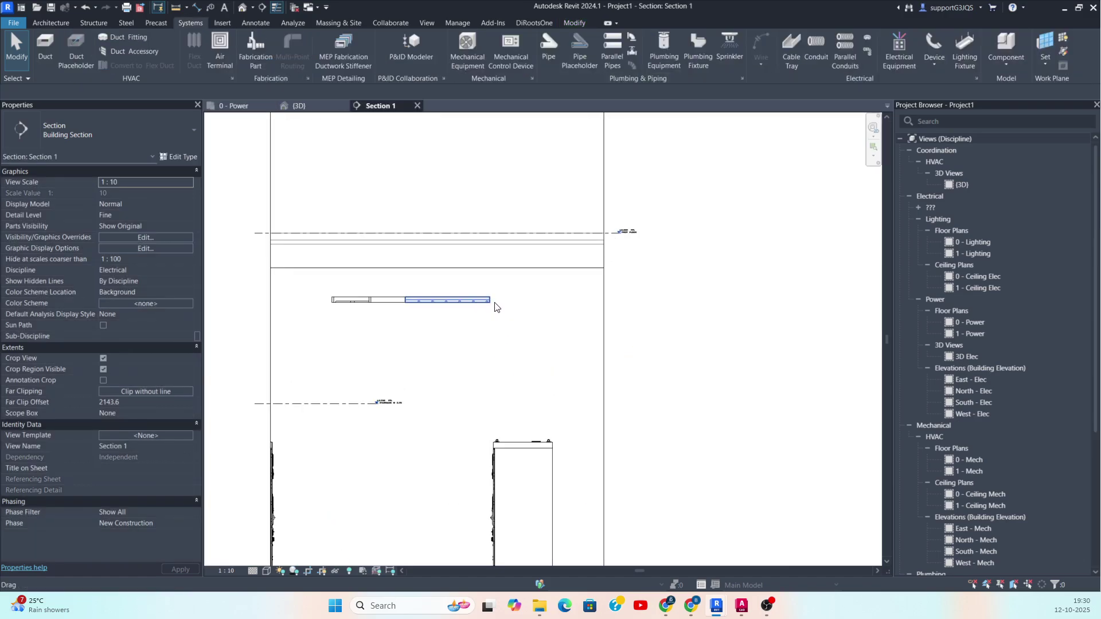
# Draw a vertical cable tray drop from the second run's open end down to the top of the panel.
pyautogui.rightClick(502, 303)
pyautogui.click(545, 57)
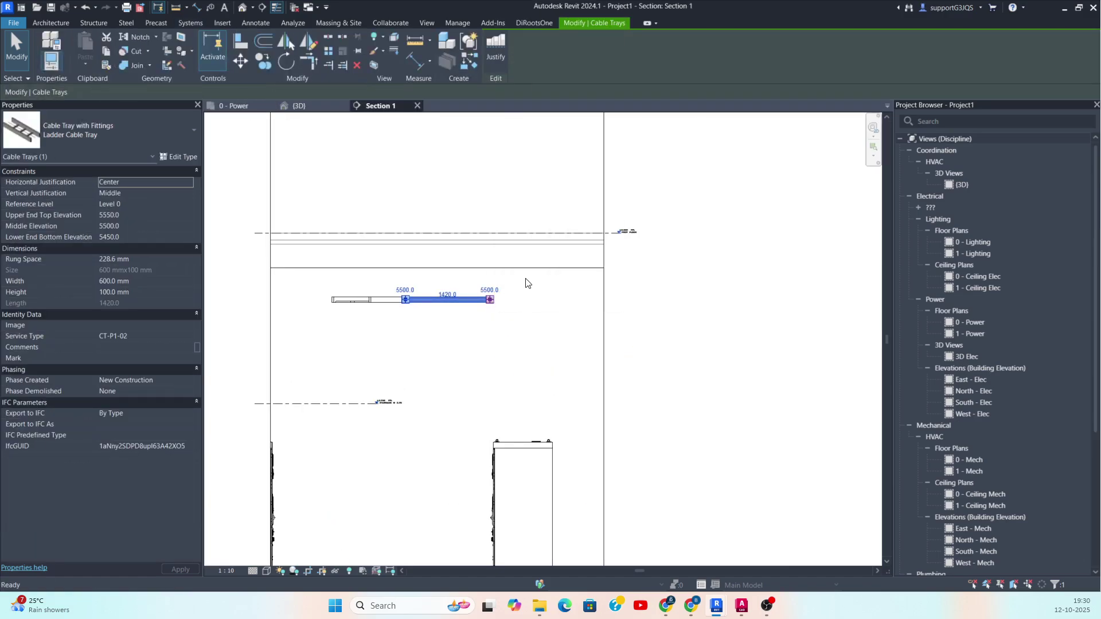
pyautogui.click(520, 441)
pyautogui.press('Escape')
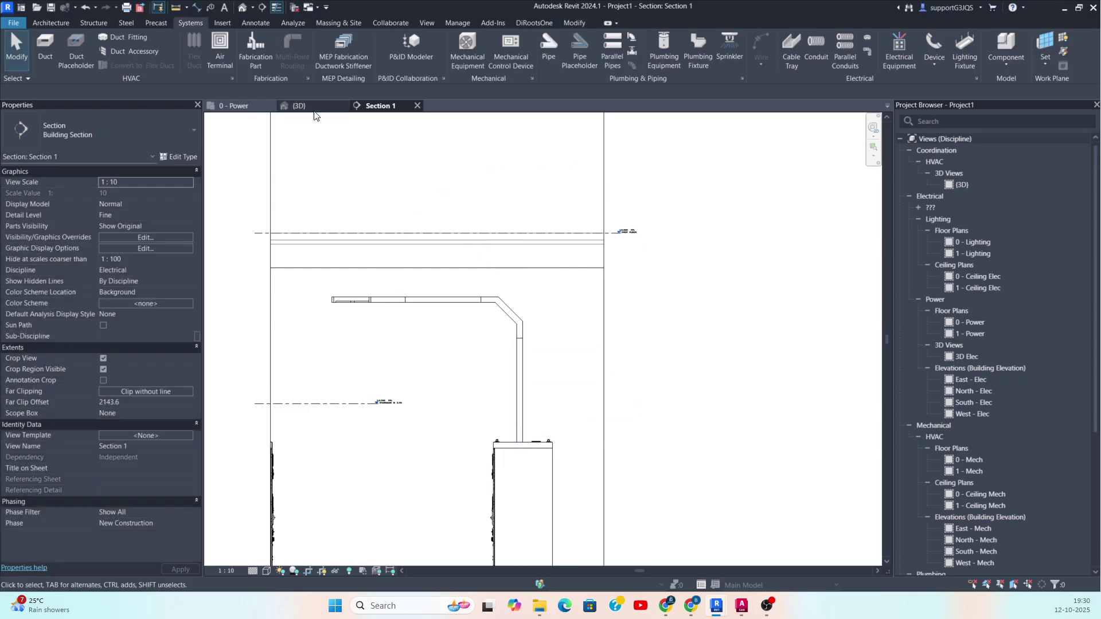
# Enlarge the 3D view's section box to take in both panel rows and check the tray drops.
pyautogui.click(311, 108)
pyautogui.scroll(-2, 502, 292)
pyautogui.keyDown('shift'); pyautogui.moveTo(542, 279); pyautogui.dragTo(550, 373, button='middle'); pyautogui.keyUp('shift')
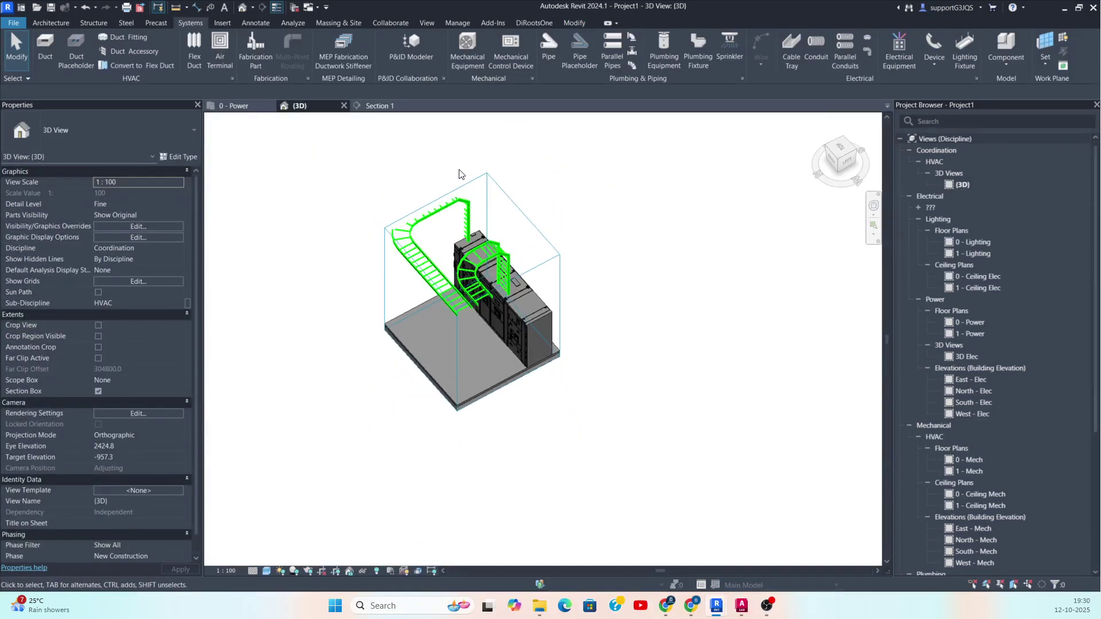
pyautogui.click(430, 204)
pyautogui.moveTo(420, 238); pyautogui.dragTo(359, 203, button='middle')
pyautogui.click(264, 128)
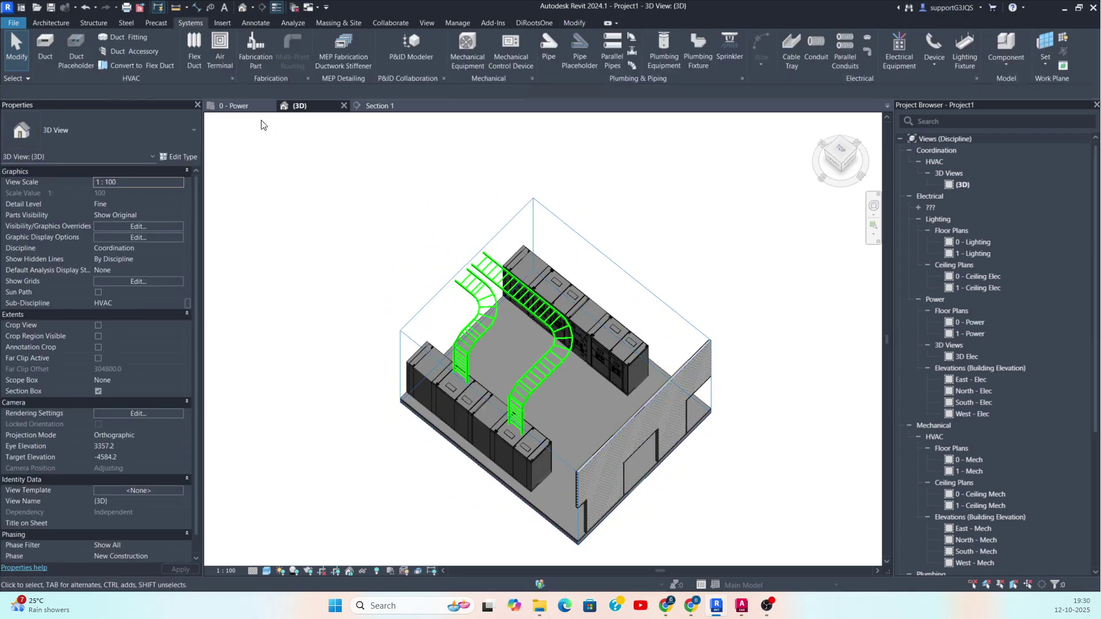
# In the 0 - Power plan, draw two parallel straight 600 mm ladder trays at 5500 elevation from the upper equipment down to the upper panel row.
pyautogui.click(235, 106)
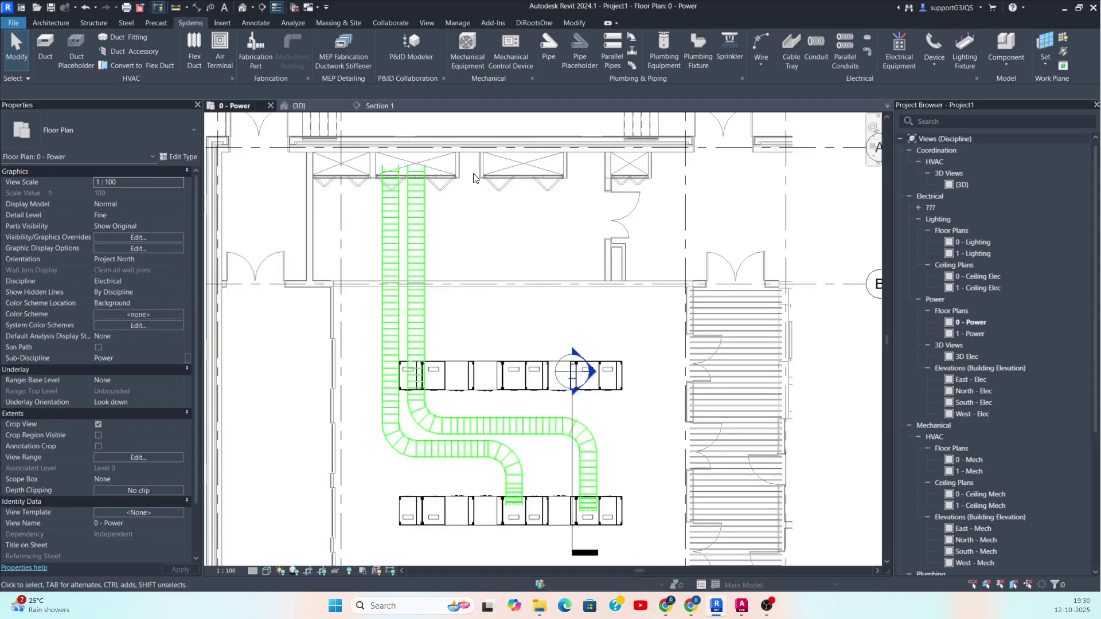
pyautogui.click(428, 247)
pyautogui.press('c')
pyautogui.press('s')
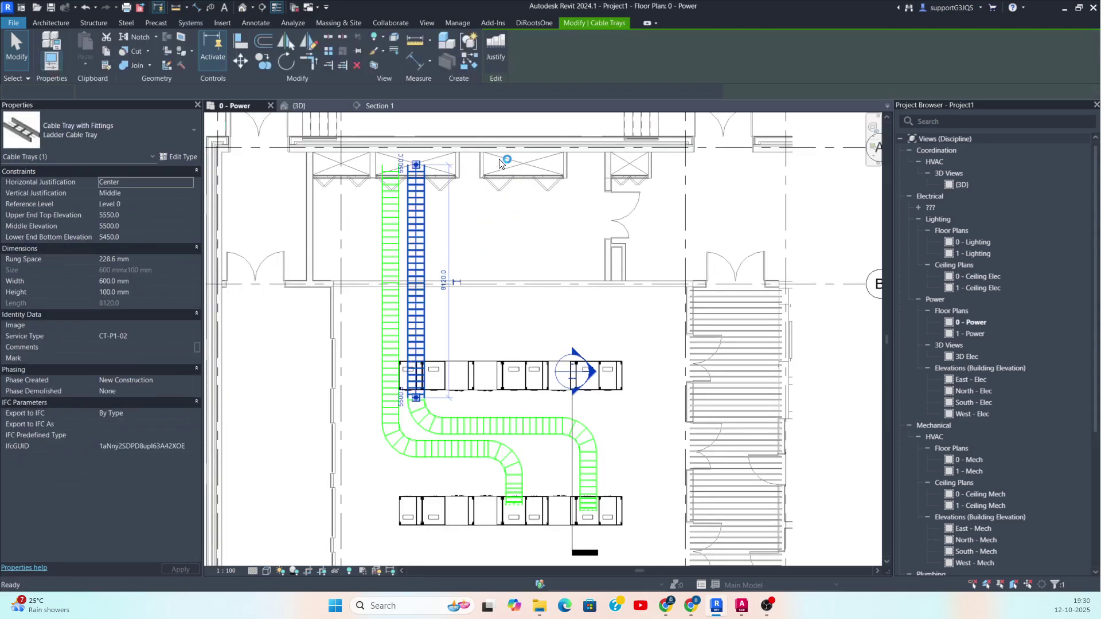
pyautogui.click(499, 163)
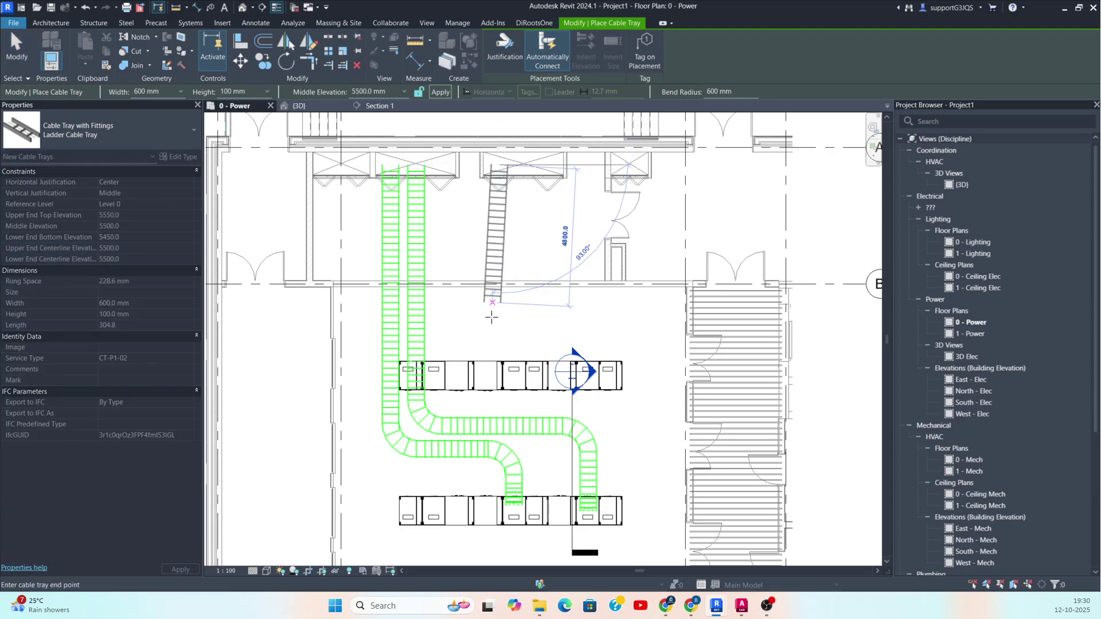
pyautogui.click(498, 362)
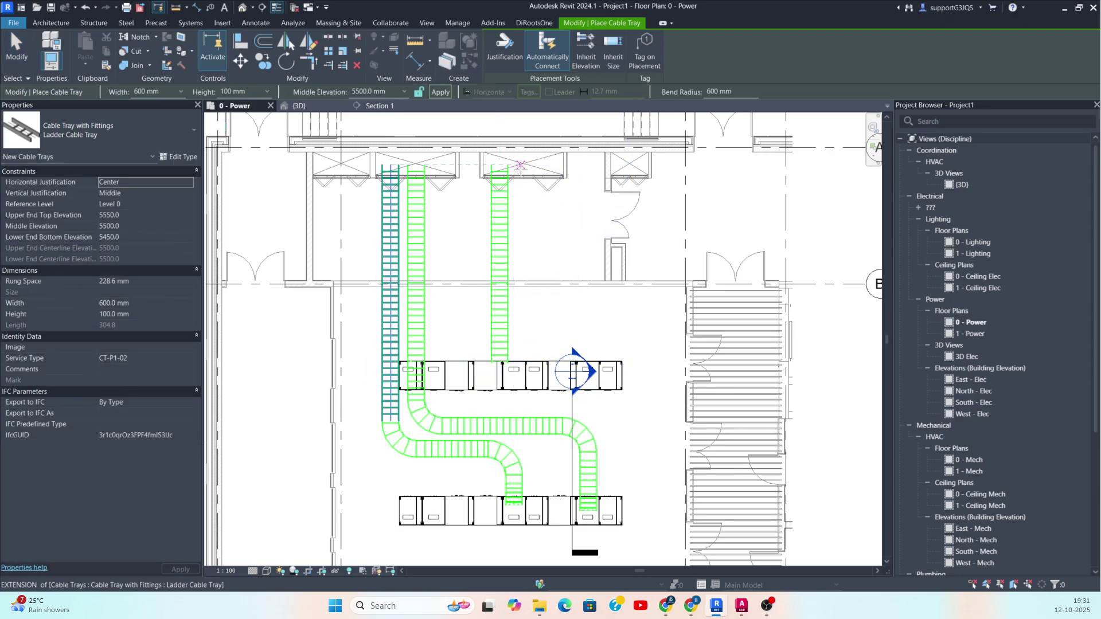
pyautogui.click(520, 172)
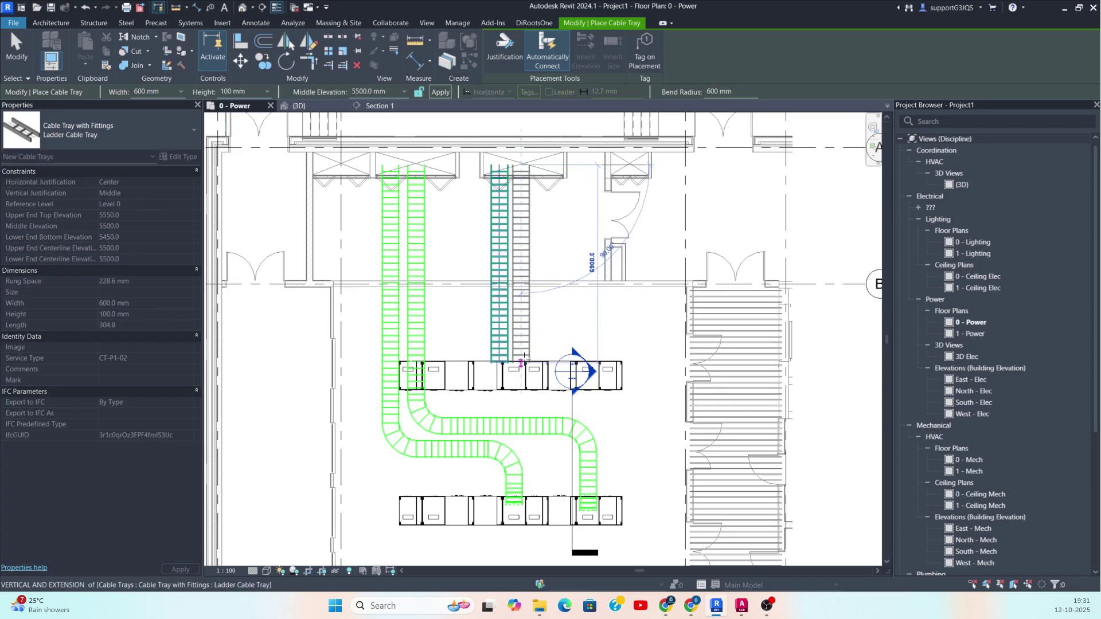
pyautogui.click(525, 363)
pyautogui.press('Escape')
pyautogui.press('Escape')
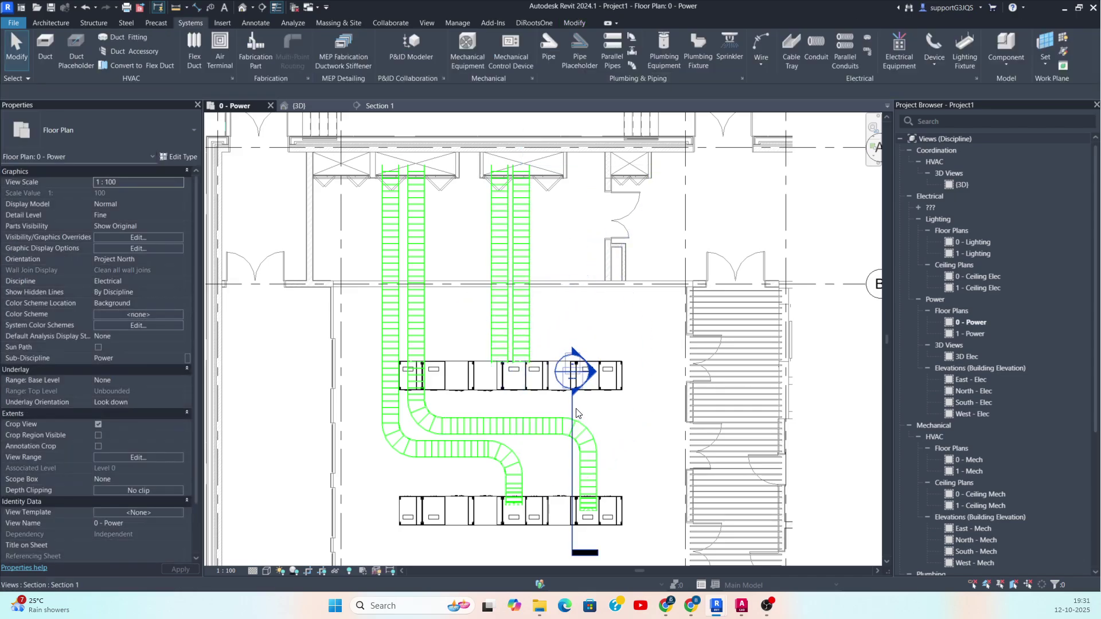
# Move the Section 1 line beside the two new straight trays, extend it into the upper panel row, and open the section.
pyautogui.click(573, 414)
pyautogui.moveTo(573, 414); pyautogui.dragTo(491, 209)
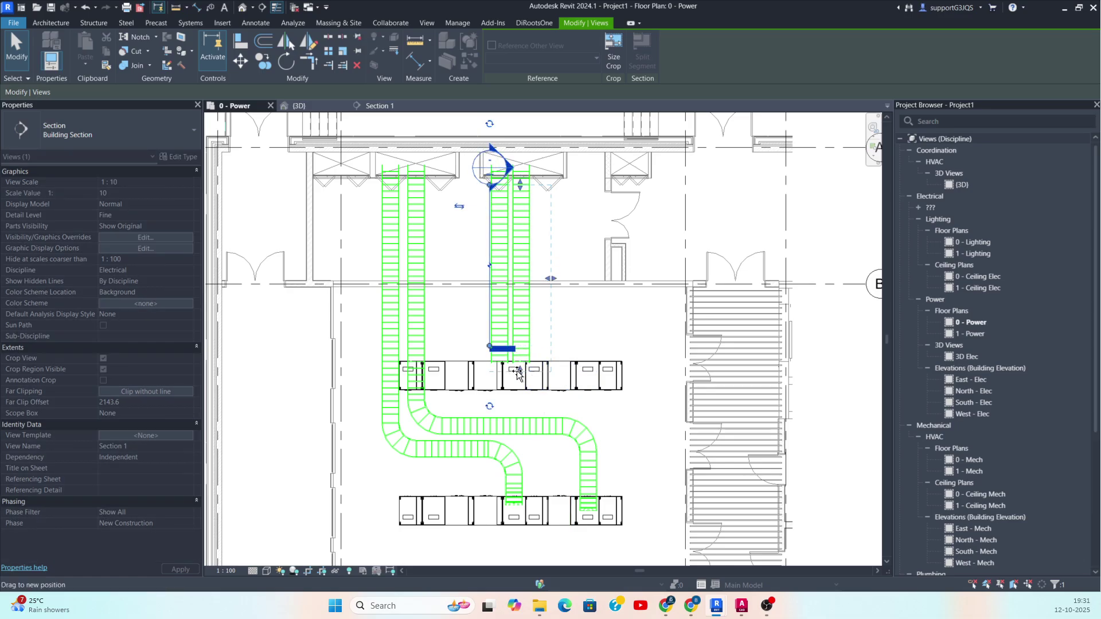
pyautogui.moveTo(488, 346); pyautogui.dragTo(489, 376)
pyautogui.rightClick(492, 332)
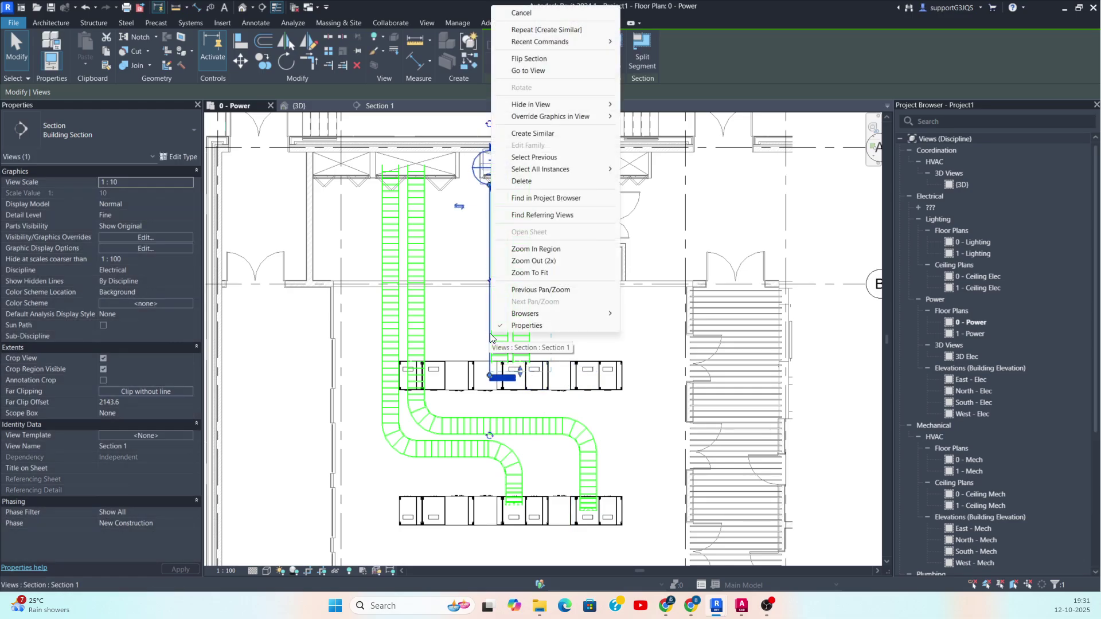
pyautogui.click(526, 71)
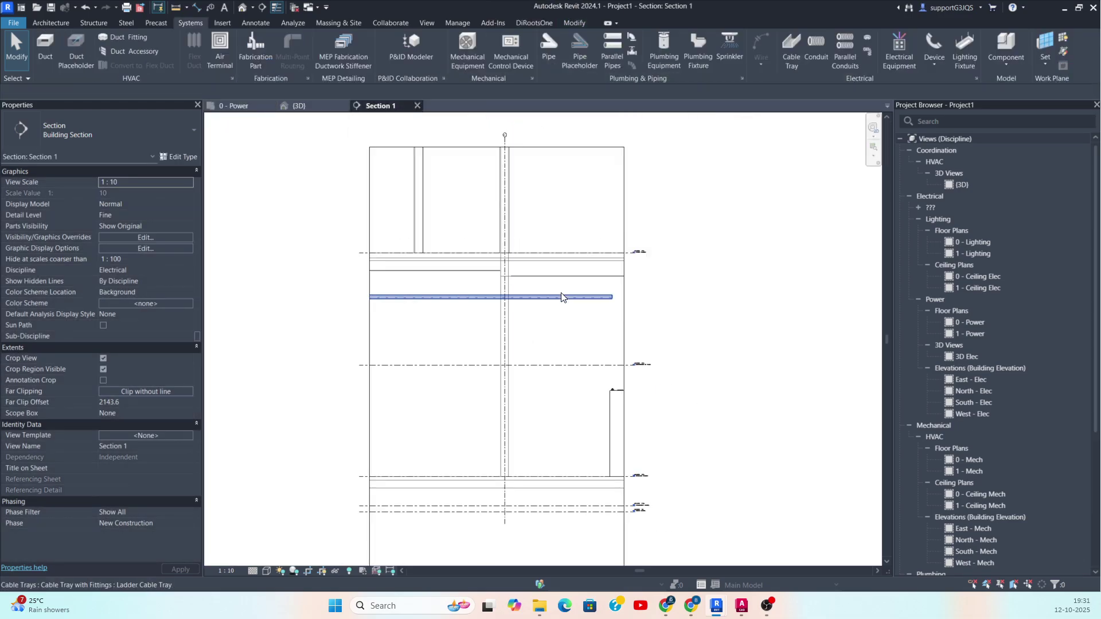
# Draw a vertical cable tray drop from the first new straight tray's open end down to the panel top.
pyautogui.click(605, 298)
pyautogui.rightClick(611, 297)
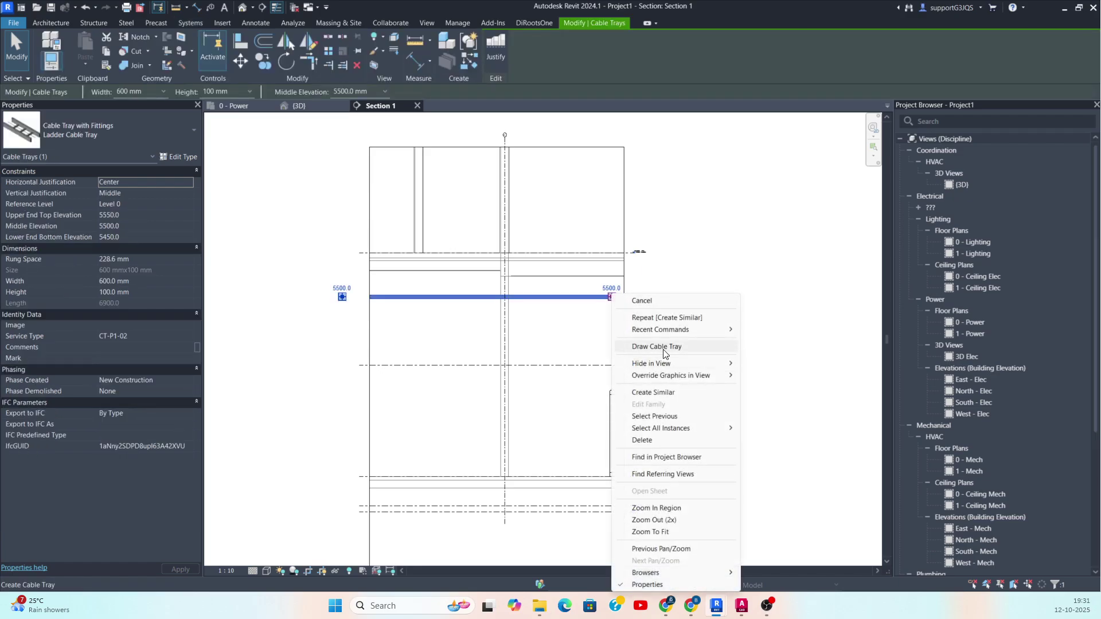
pyautogui.click(664, 351)
pyautogui.click(612, 391)
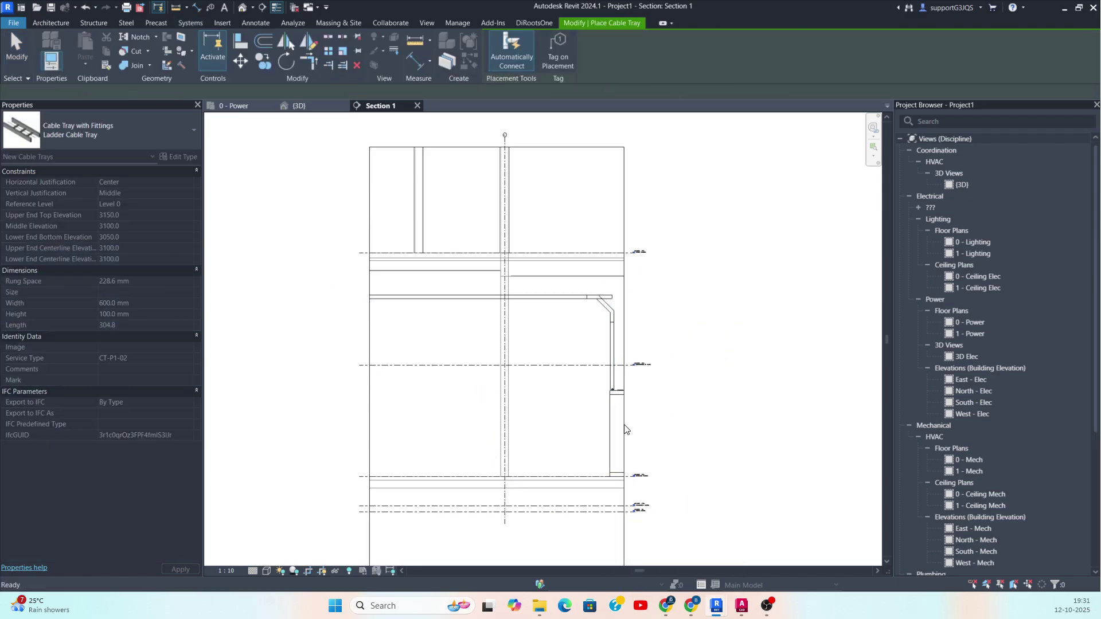
pyautogui.press('Escape')
pyautogui.press('Escape')
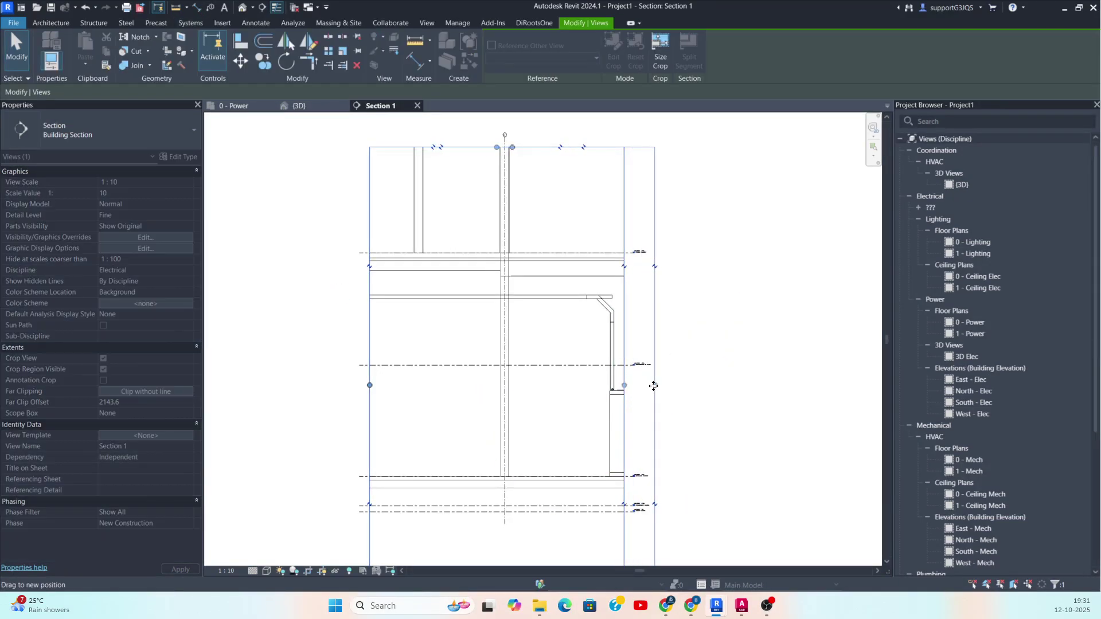
# Draw a matching vertical drop from the other new straight tray's open end down to the panel top.
pyautogui.scroll(3, 623, 338)
pyautogui.click(593, 257)
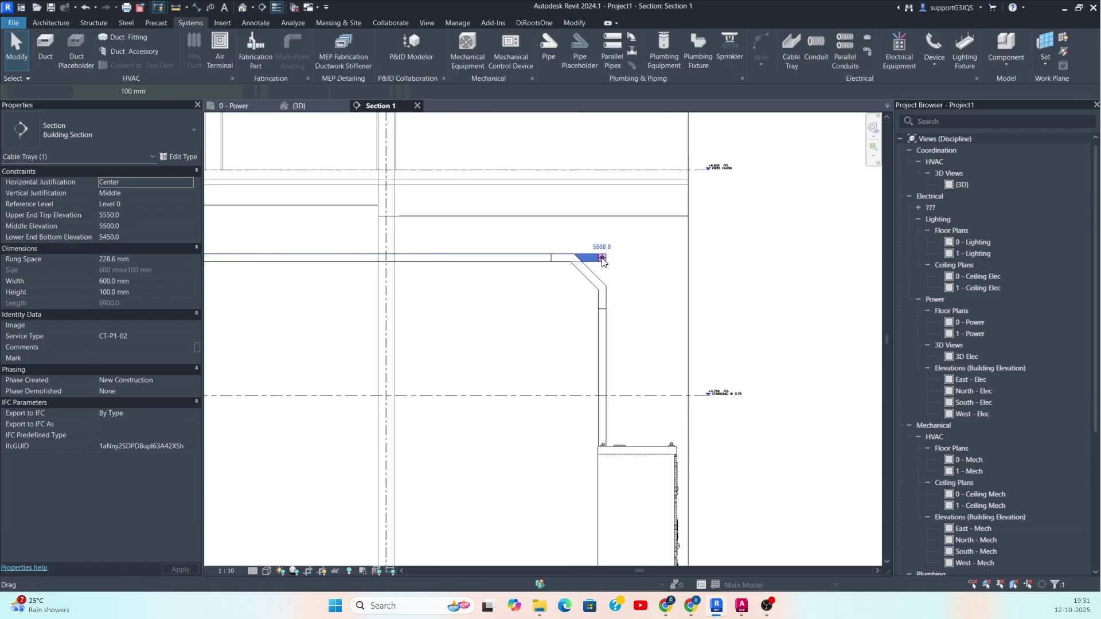
pyautogui.rightClick(603, 259)
pyautogui.click(648, 311)
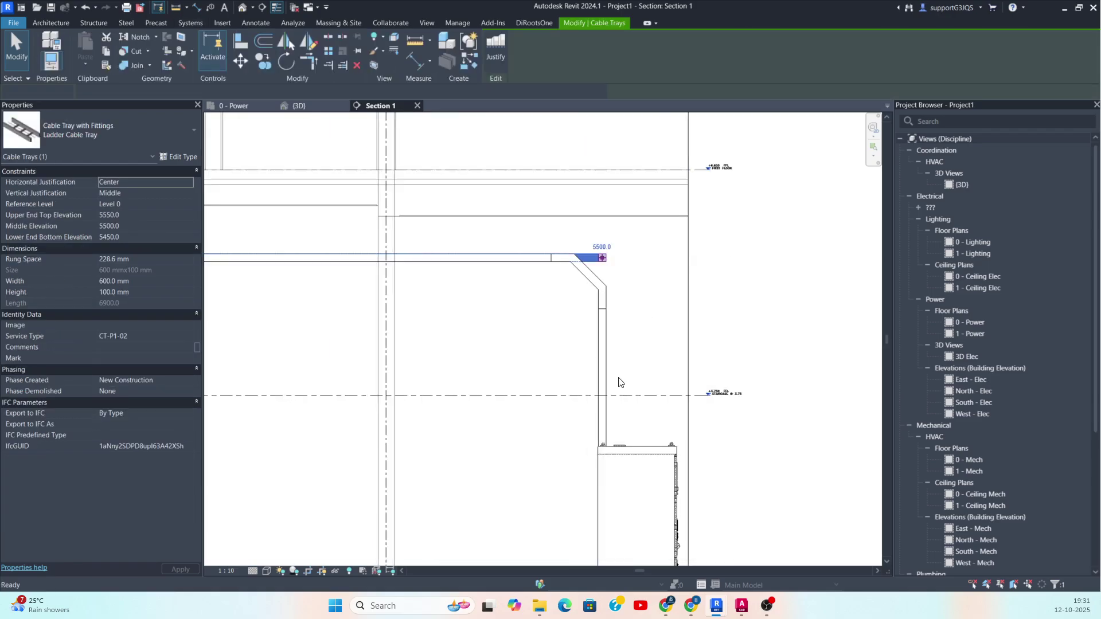
pyautogui.click(603, 455)
pyautogui.press('Escape')
pyautogui.press('Escape')
# Select both new tray drops with their bends and shift them horizontally to the middle of the panel top.
pyautogui.moveTo(528, 232); pyautogui.dragTo(642, 471)
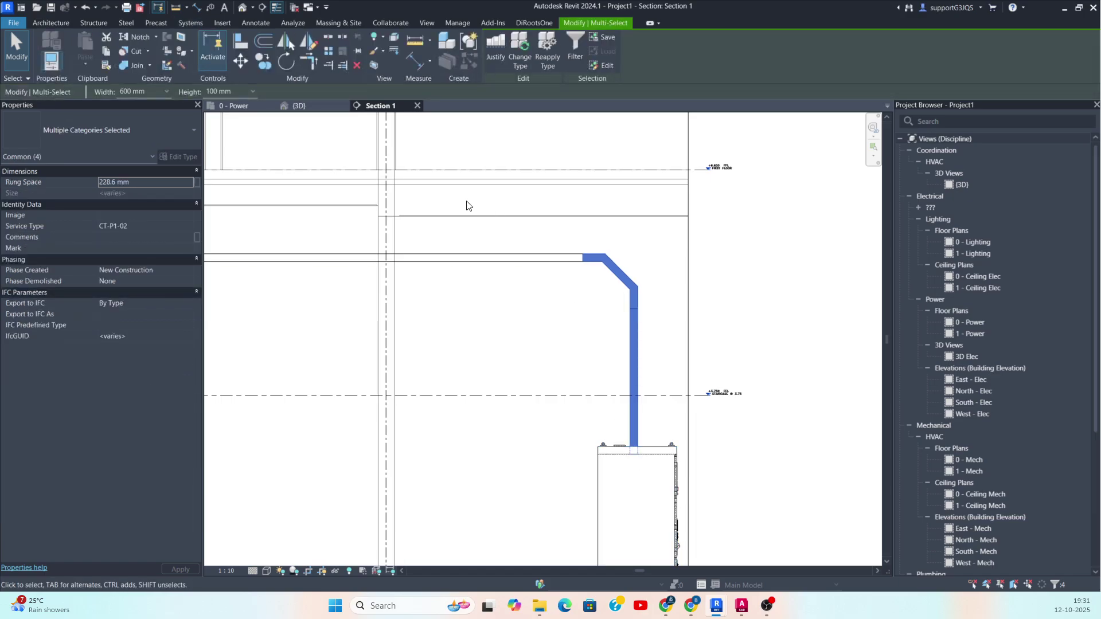
pyautogui.press('Escape')
pyautogui.scroll(-7, 555, 210)
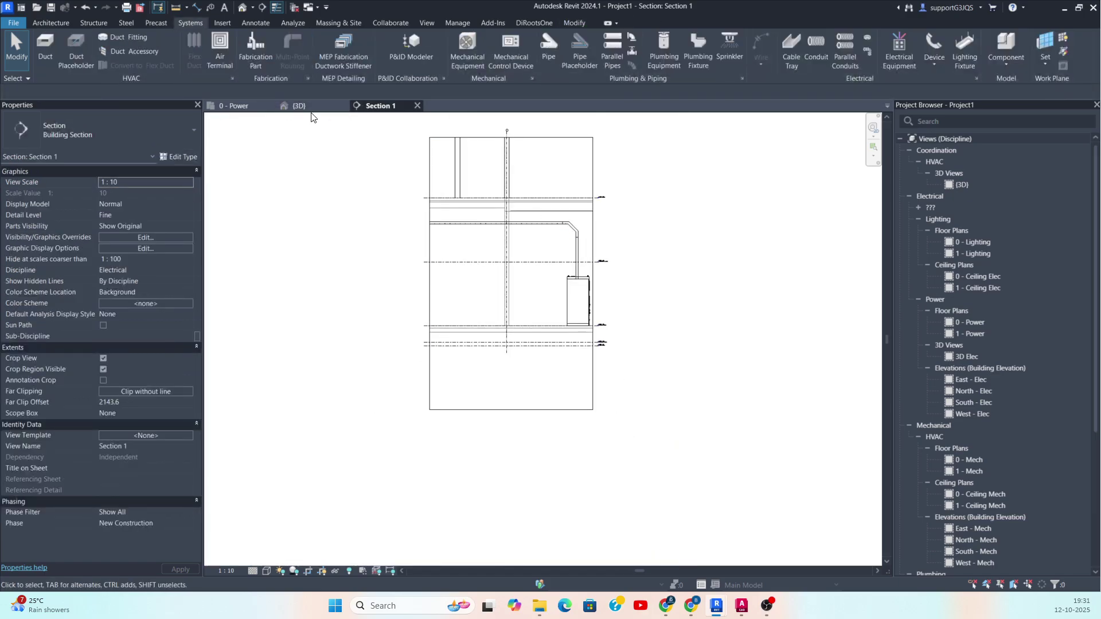
# Orient the 3D view to the top and nudge the upper of the two new tray drops up over its panel opening.
pyautogui.click(300, 107)
pyautogui.keyDown('shift'); pyautogui.moveTo(659, 356); pyautogui.dragTo(651, 476, button='middle'); pyautogui.keyUp('shift')
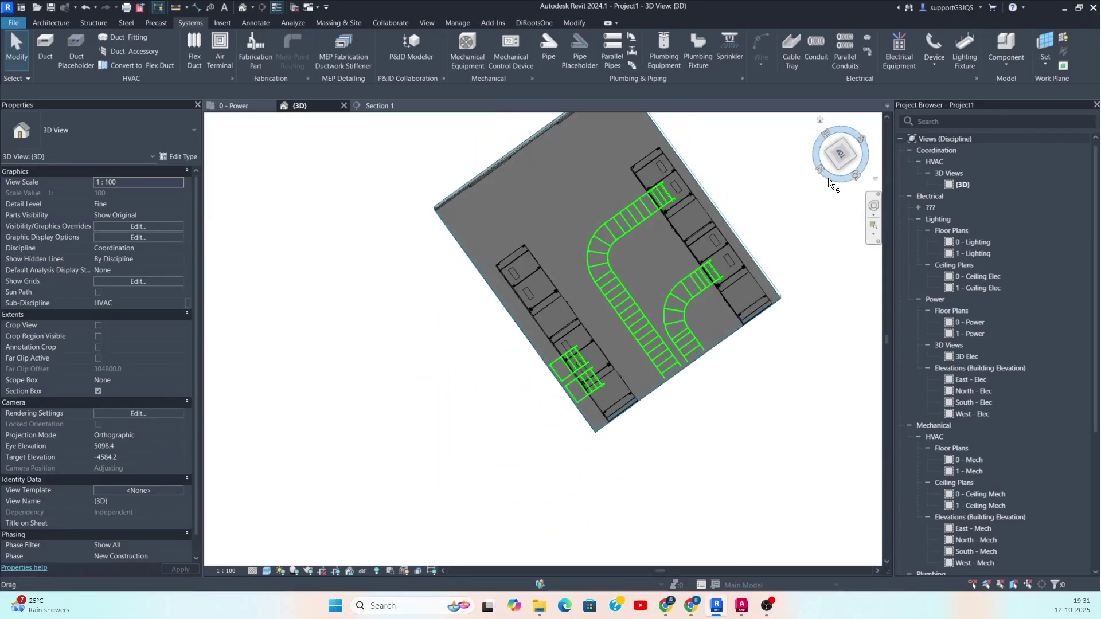
pyautogui.click(840, 162)
pyautogui.scroll(5, 398, 380)
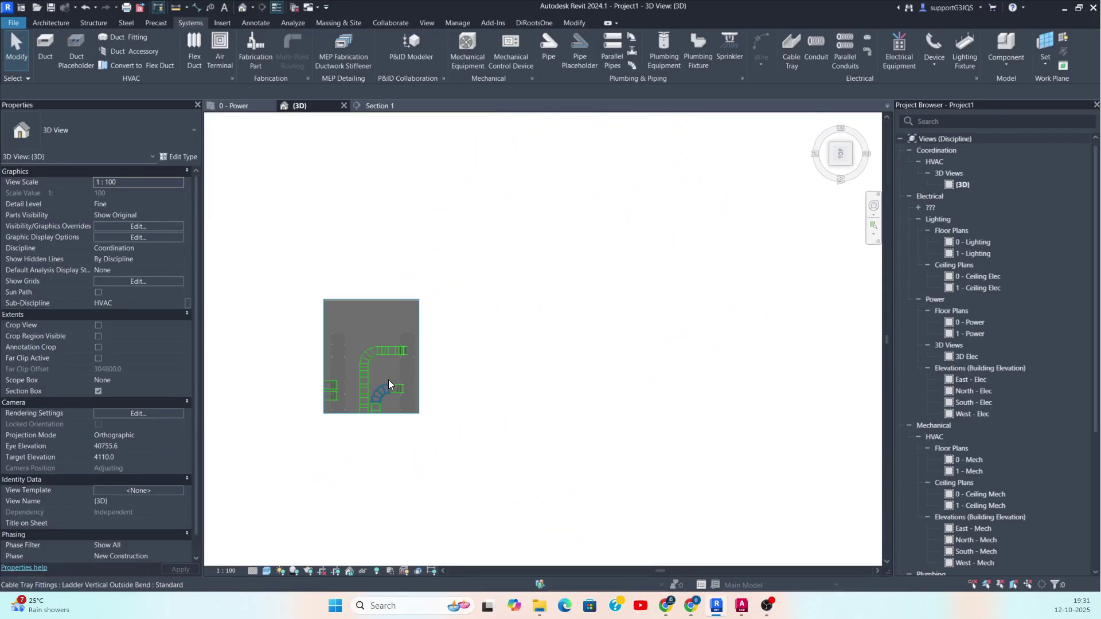
pyautogui.moveTo(344, 388); pyautogui.dragTo(494, 360, button='middle')
pyautogui.scroll(3, 496, 361)
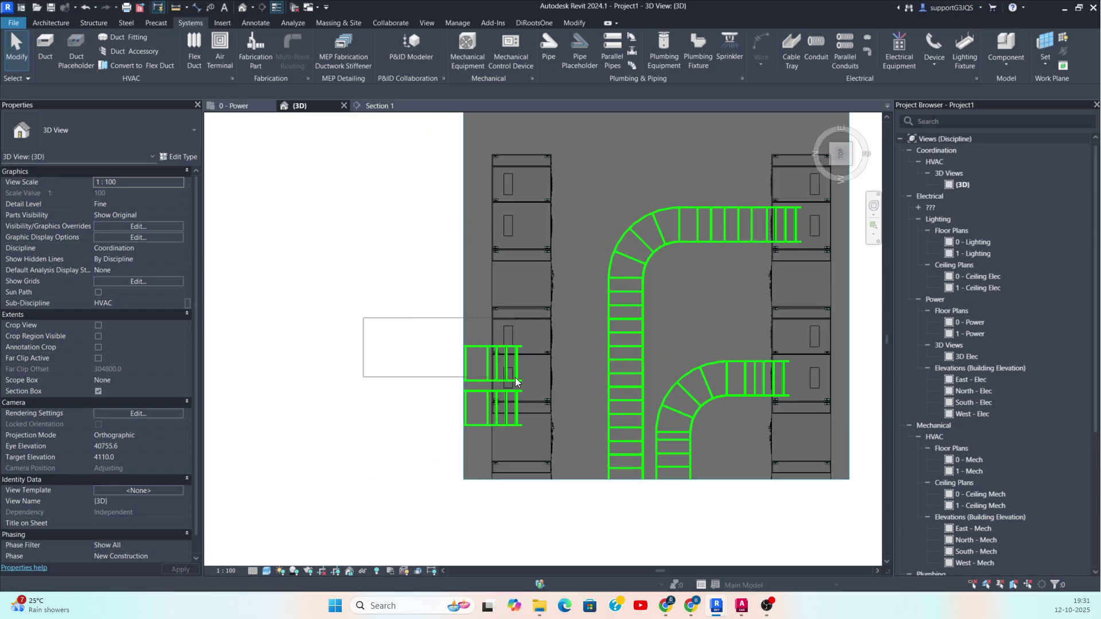
pyautogui.moveTo(525, 381); pyautogui.dragTo(525, 382)
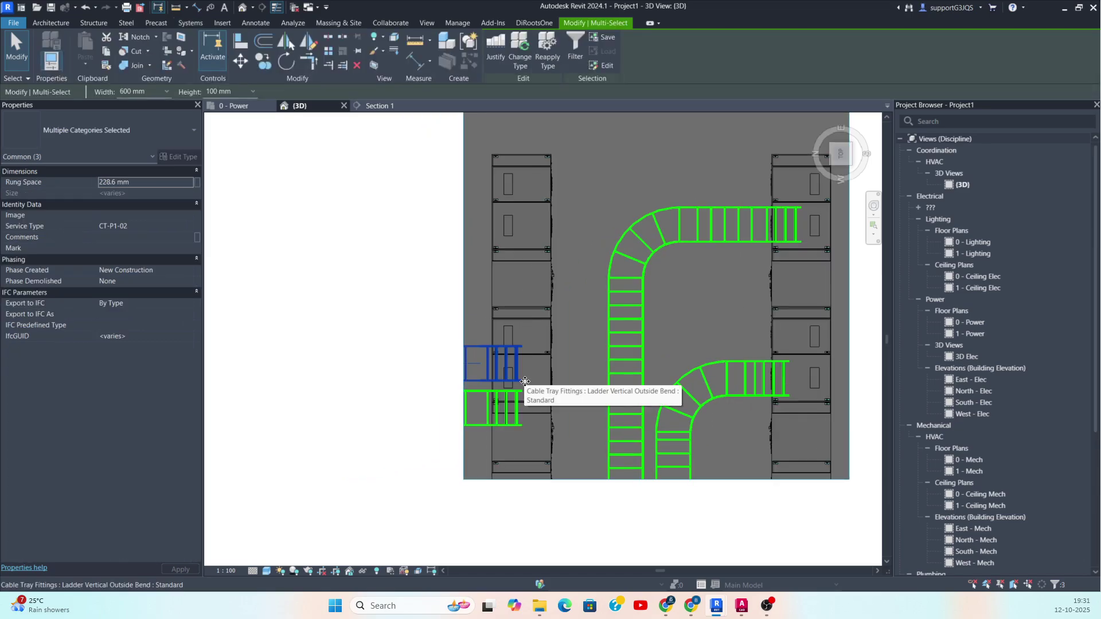
pyautogui.press('Up')
pyautogui.press('Up')
pyautogui.press('Up')
pyautogui.press('Up')
pyautogui.press('Up')
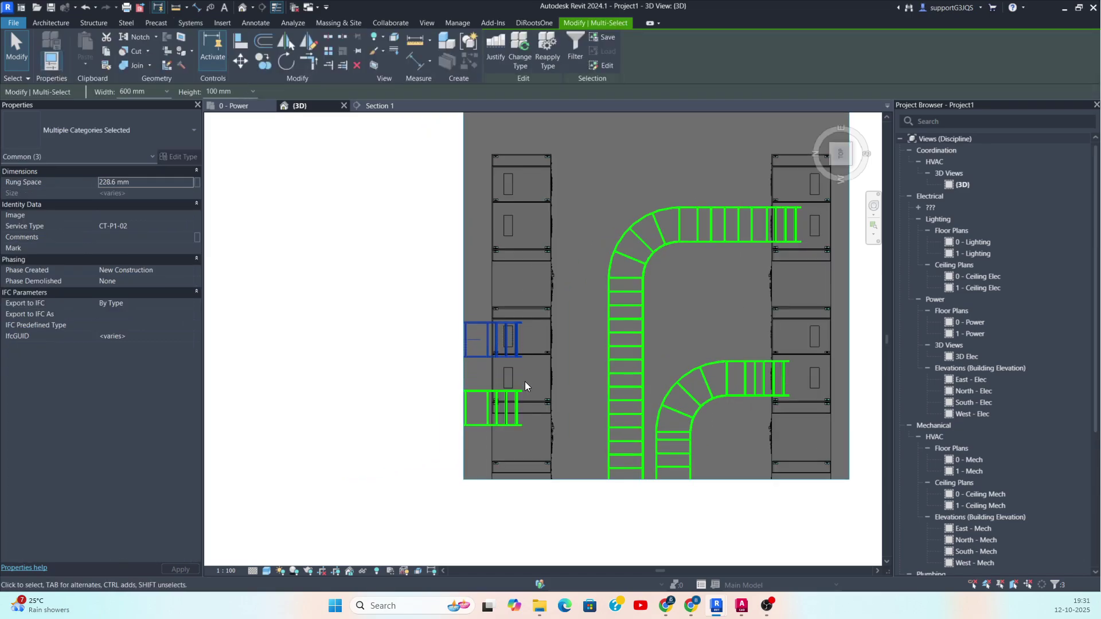
pyautogui.press('Escape')
# Nudge the other new tray drop up over the adjacent panel's opening, beside the first one.
pyautogui.moveTo(426, 379); pyautogui.dragTo(529, 439)
pyautogui.press('Up')
pyautogui.press('Up')
pyautogui.press('Up')
pyautogui.press('Up')
pyautogui.press('Up')
pyautogui.press('Up')
pyautogui.press('Up')
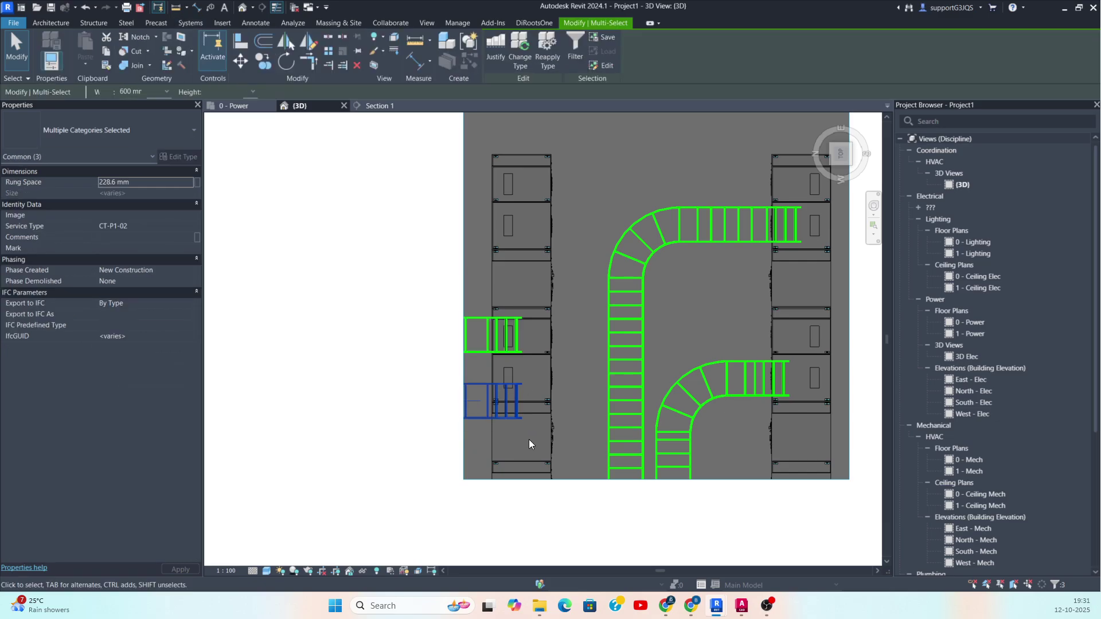
pyautogui.press('Up')
pyautogui.press('Up')
pyautogui.press('Up')
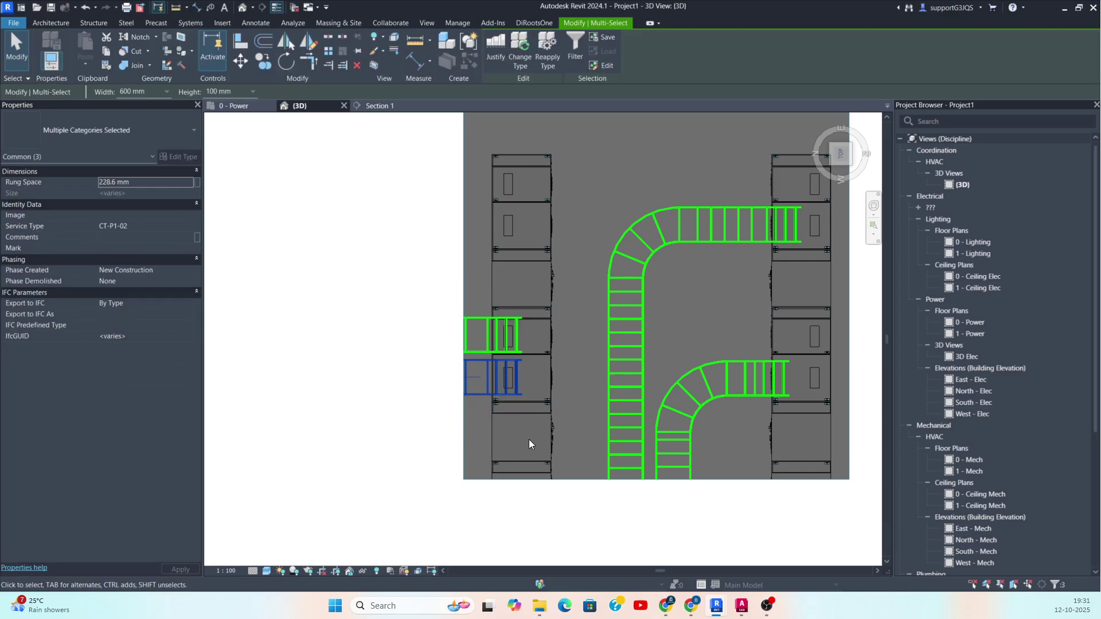
pyautogui.press('Escape')
# Extend the 3D section box to reveal the full tray runs and adjoining room, inspect them, and return to the 0 - Power plan.
pyautogui.scroll(-2, 560, 319)
pyautogui.keyDown('shift'); pyautogui.moveTo(679, 339); pyautogui.dragTo(526, 296, button='middle'); pyautogui.keyUp('shift')
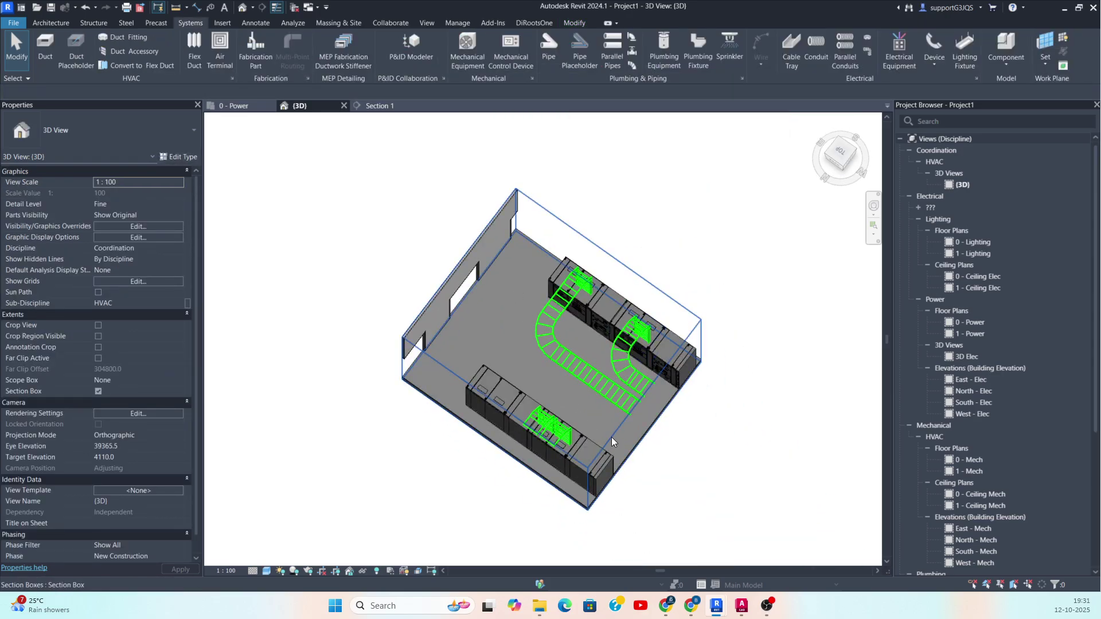
pyautogui.click(607, 439)
pyautogui.scroll(-3, 629, 433)
pyautogui.moveTo(639, 421); pyautogui.dragTo(767, 487)
pyautogui.keyDown('shift'); pyautogui.moveTo(625, 383); pyautogui.dragTo(646, 371, button='middle'); pyautogui.keyUp('shift')
pyautogui.moveTo(570, 330); pyautogui.dragTo(683, 401)
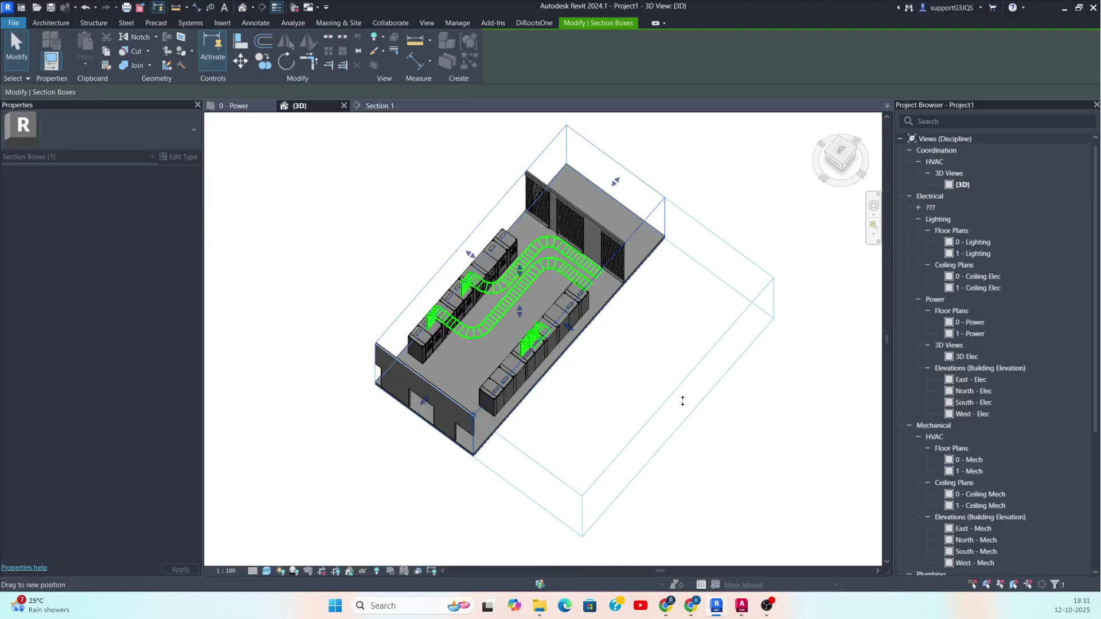
pyautogui.scroll(2, 533, 395)
pyautogui.keyDown('shift'); pyautogui.moveTo(539, 396); pyautogui.dragTo(683, 371, button='middle'); pyautogui.keyUp('shift')
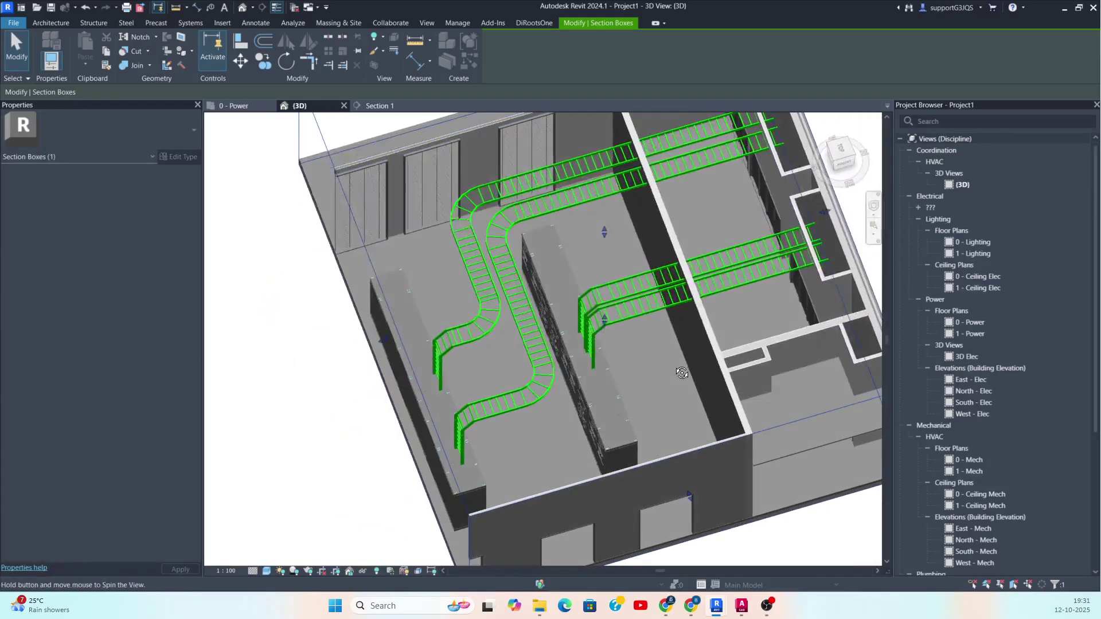
pyautogui.press('Escape')
pyautogui.click(242, 107)
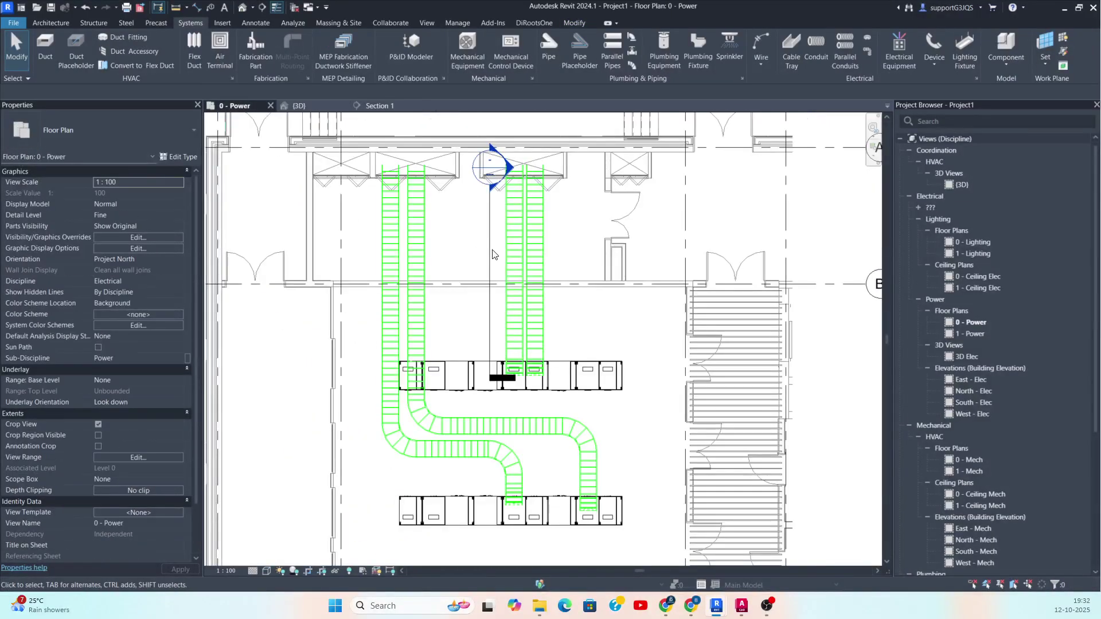
# Move the section line beside the right-hand tray pair, shorten its view depth to about 700 mm, and open the section view.
pyautogui.moveTo(481, 203); pyautogui.dragTo(494, 279, button='middle')
pyautogui.click(503, 305)
pyautogui.scroll(2, 500, 316)
pyautogui.moveTo(503, 299); pyautogui.dragTo(528, 219)
pyautogui.moveTo(636, 323); pyautogui.dragTo(550, 325)
pyautogui.rightClick(534, 328)
pyautogui.click(585, 70)
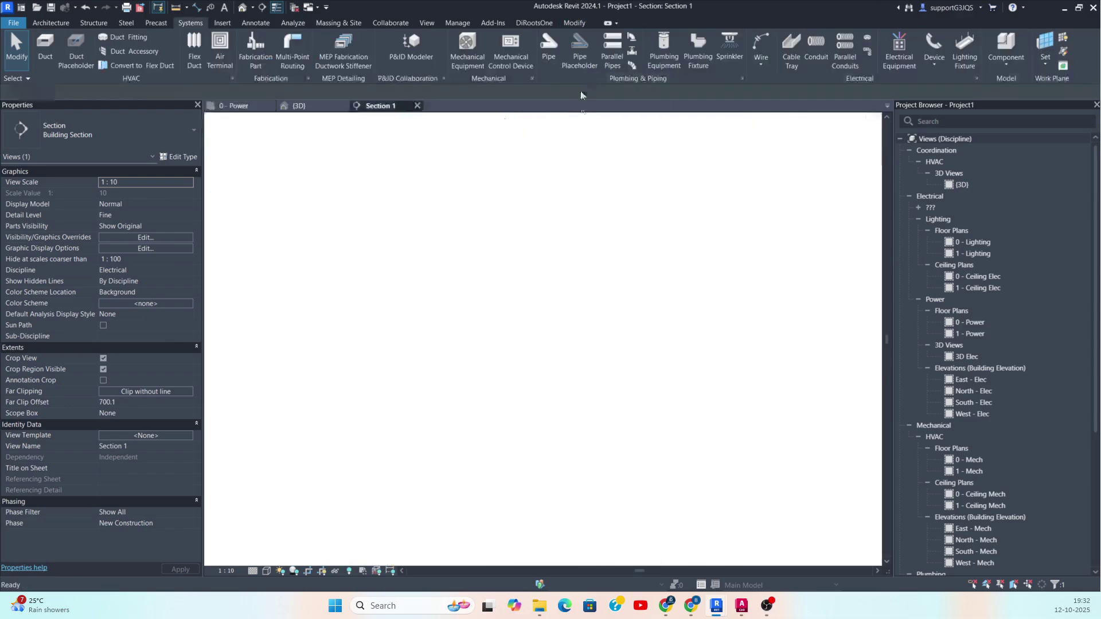
# Widen the crop region of Section 1 so it includes both switchgear rows and their tray drops.
pyautogui.moveTo(508, 252); pyautogui.dragTo(568, 319, button='middle')
pyautogui.scroll(1, 575, 404)
pyautogui.moveTo(655, 400); pyautogui.dragTo(583, 328, button='middle')
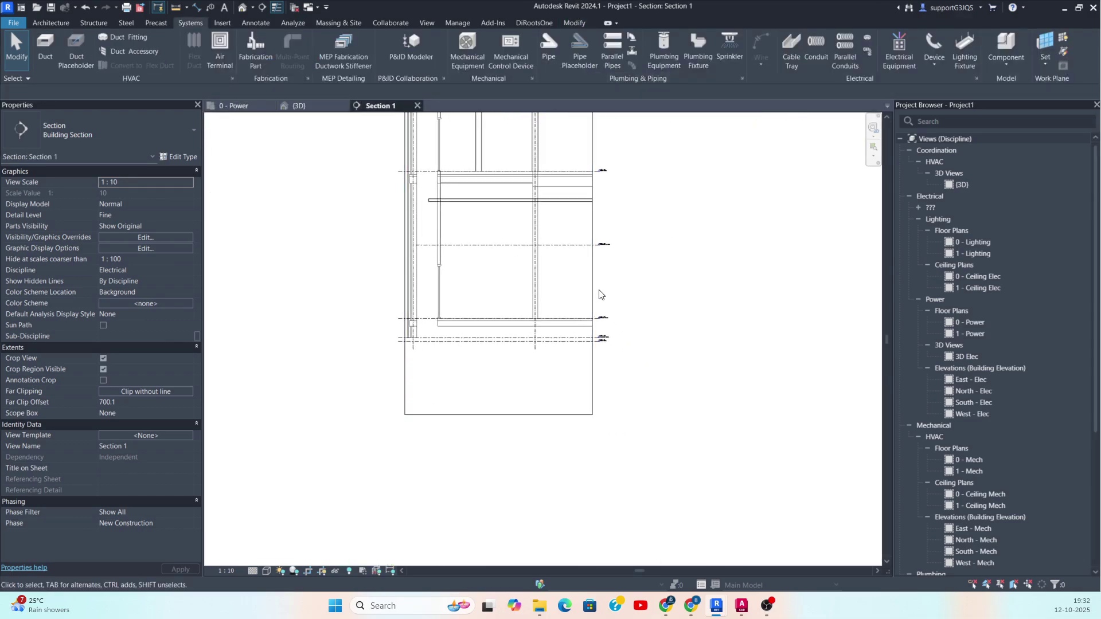
pyautogui.click(597, 284)
pyautogui.moveTo(592, 258); pyautogui.dragTo(731, 265)
pyautogui.scroll(2, 512, 314)
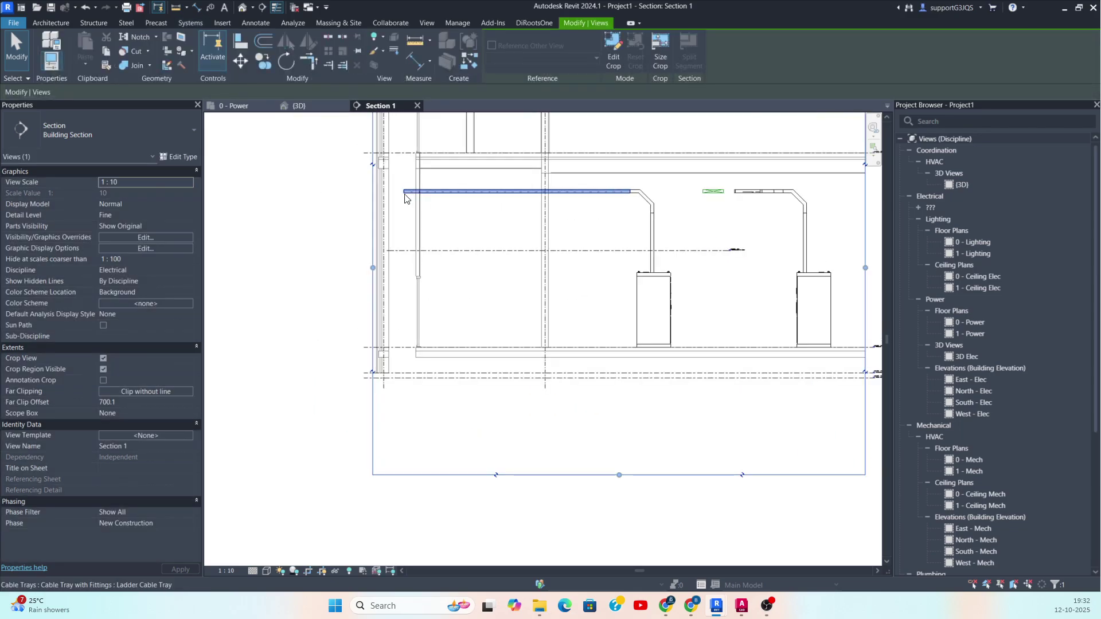
# Try extending the tray's free end vertically down to 400 elevation, with a horizontal run beneath the floor past both switchgear rows.
pyautogui.click(406, 192)
pyautogui.rightClick(405, 194)
pyautogui.click(448, 246)
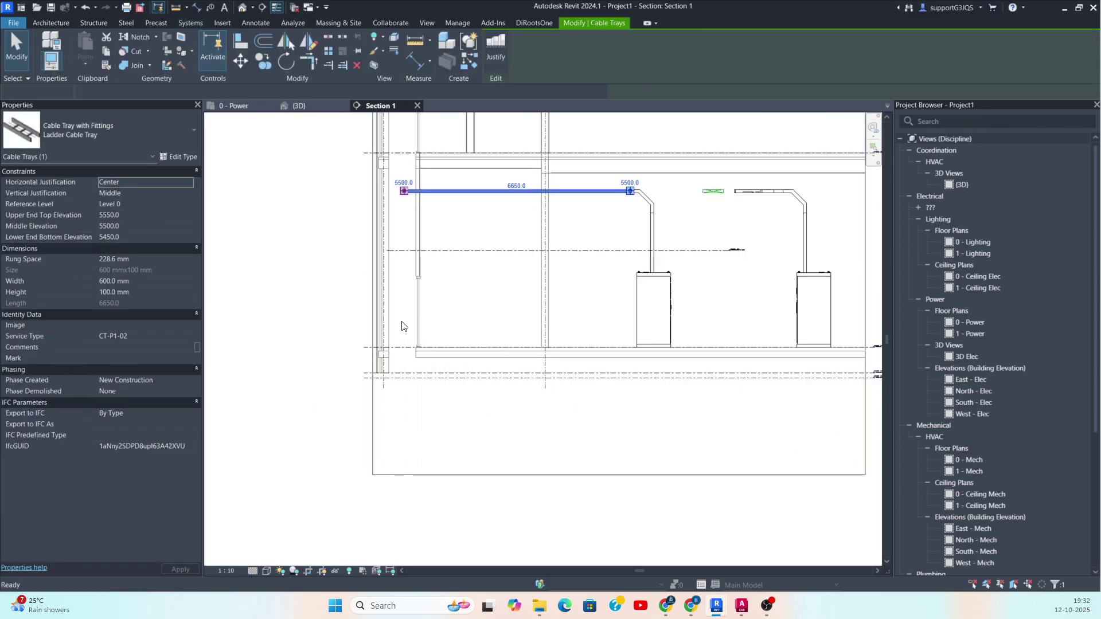
pyautogui.click(411, 367)
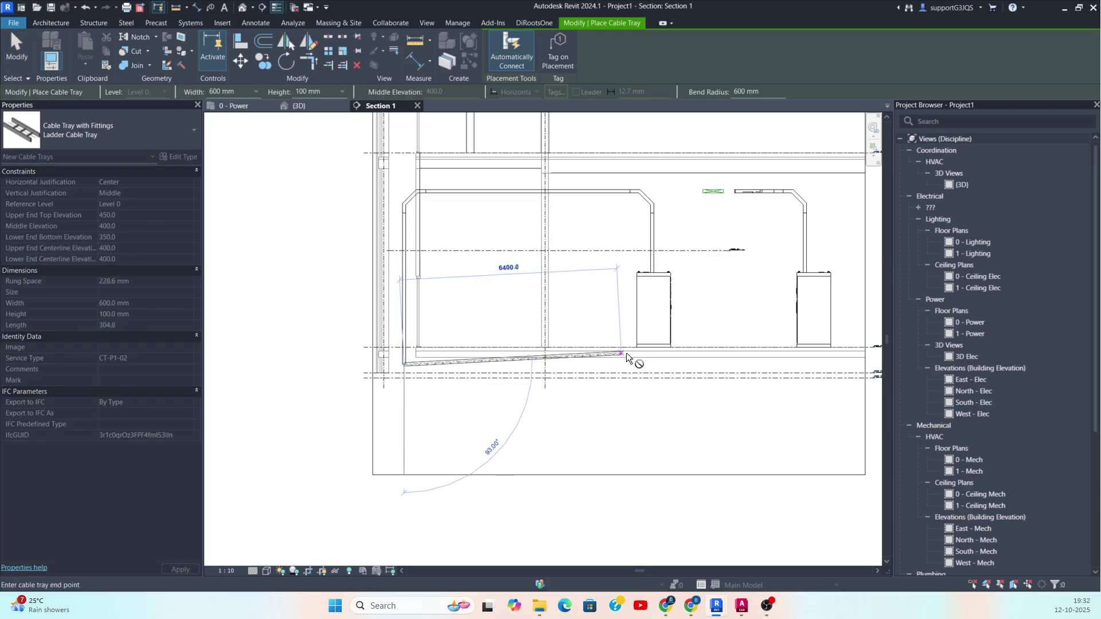
pyautogui.moveTo(659, 362); pyautogui.dragTo(507, 355, button='middle')
pyautogui.scroll(1, 506, 351)
pyautogui.click(716, 359)
pyautogui.moveTo(364, 510); pyautogui.dragTo(388, 503, button='middle')
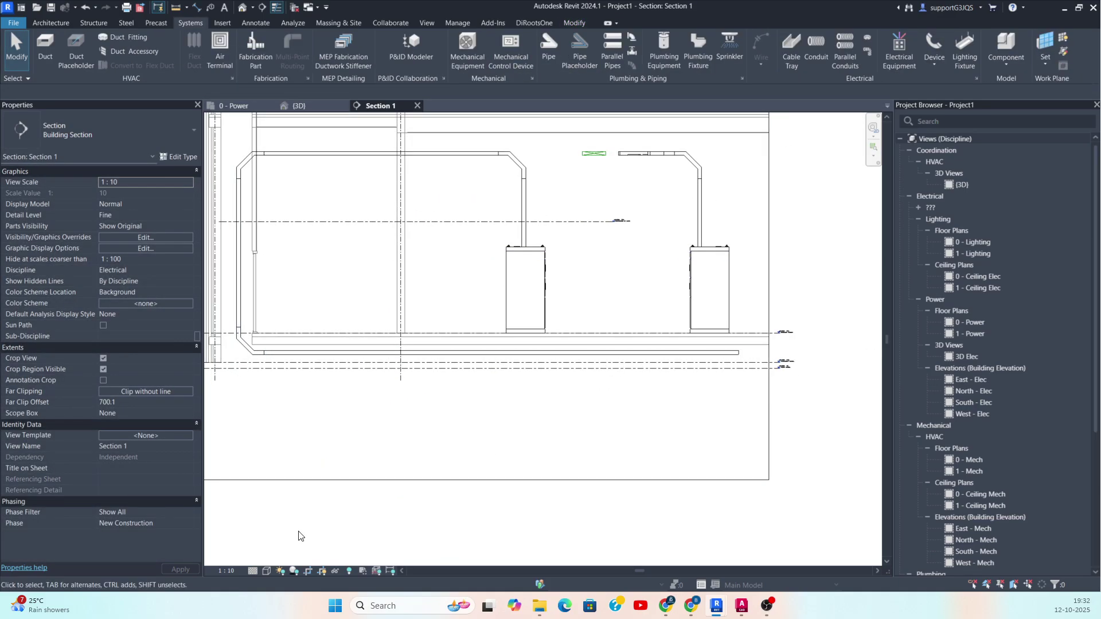
# Set the visual style of the section view to Shaded.
pyautogui.click(266, 571)
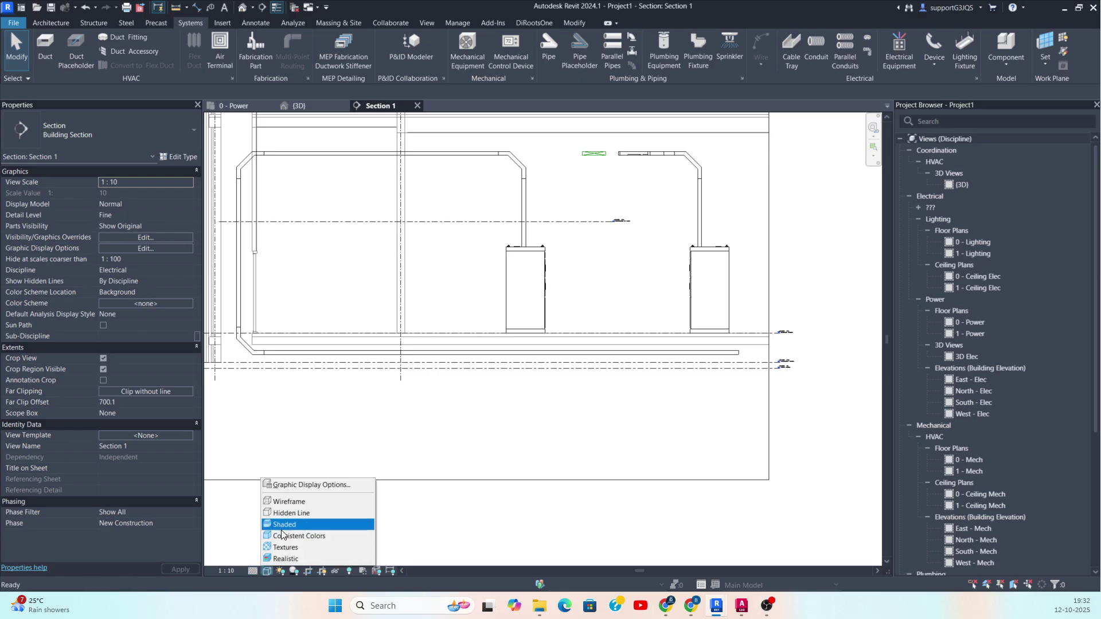
pyautogui.click(285, 524)
pyautogui.moveTo(398, 442); pyautogui.dragTo(492, 418, button='middle')
pyautogui.scroll(-2, 445, 411)
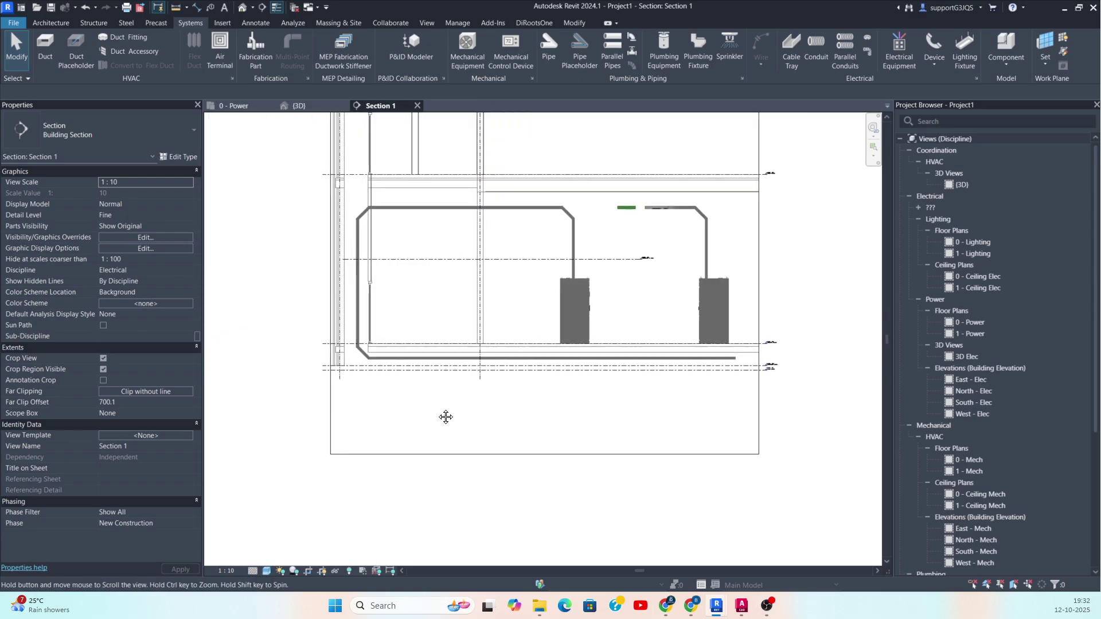
# Isolate the underfloor tray run in 3D with a selection box, extend the box downward, and examine the run from below and the side.
pyautogui.moveTo(298, 351); pyautogui.dragTo(749, 403)
pyautogui.click(370, 65)
pyautogui.scroll(2, 523, 434)
pyautogui.keyDown('shift'); pyautogui.moveTo(533, 437); pyautogui.dragTo(558, 350, button='middle'); pyautogui.keyUp('shift')
pyautogui.click(557, 370)
pyautogui.scroll(-2, 561, 359)
pyautogui.moveTo(552, 341); pyautogui.dragTo(554, 488)
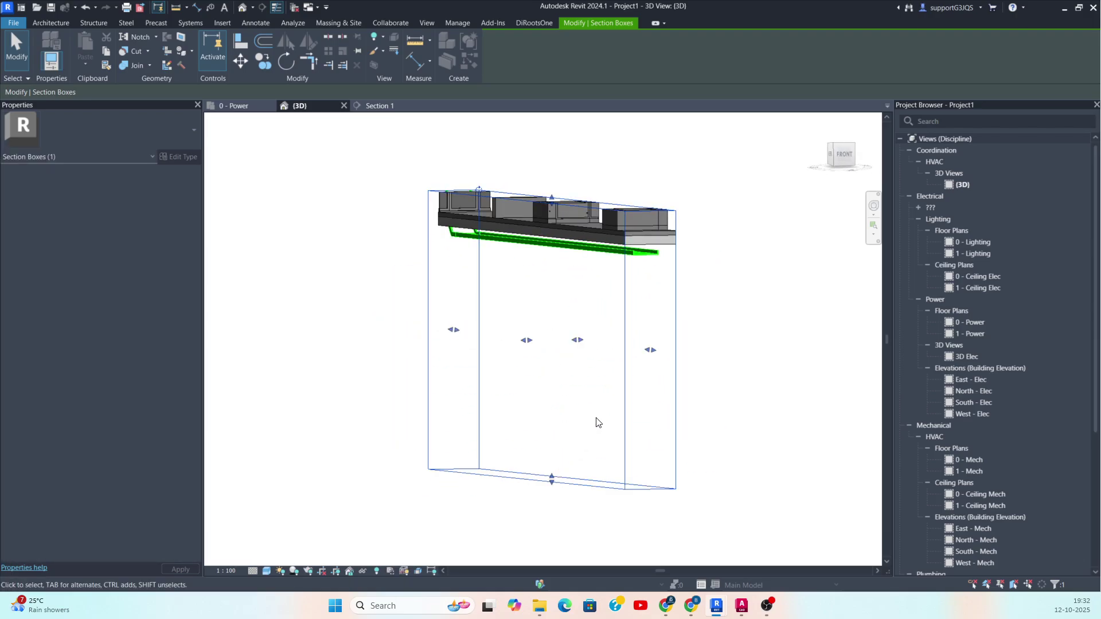
pyautogui.keyDown('shift'); pyautogui.moveTo(594, 423); pyautogui.dragTo(379, 184, button='middle'); pyautogui.keyUp('shift')
pyautogui.click(340, 140)
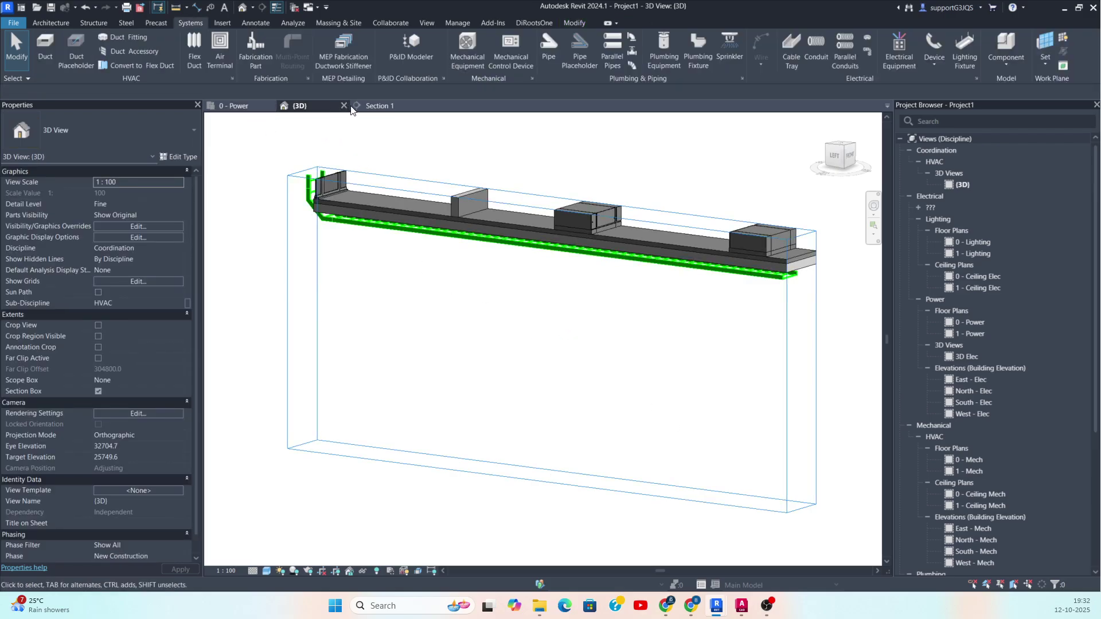
# Delete the underfloor tray run in Section 1, along with the vertical drop and its bend at the tray's free end.
pyautogui.click(367, 107)
pyautogui.moveTo(308, 334); pyautogui.dragTo(746, 434)
pyautogui.press('Delete')
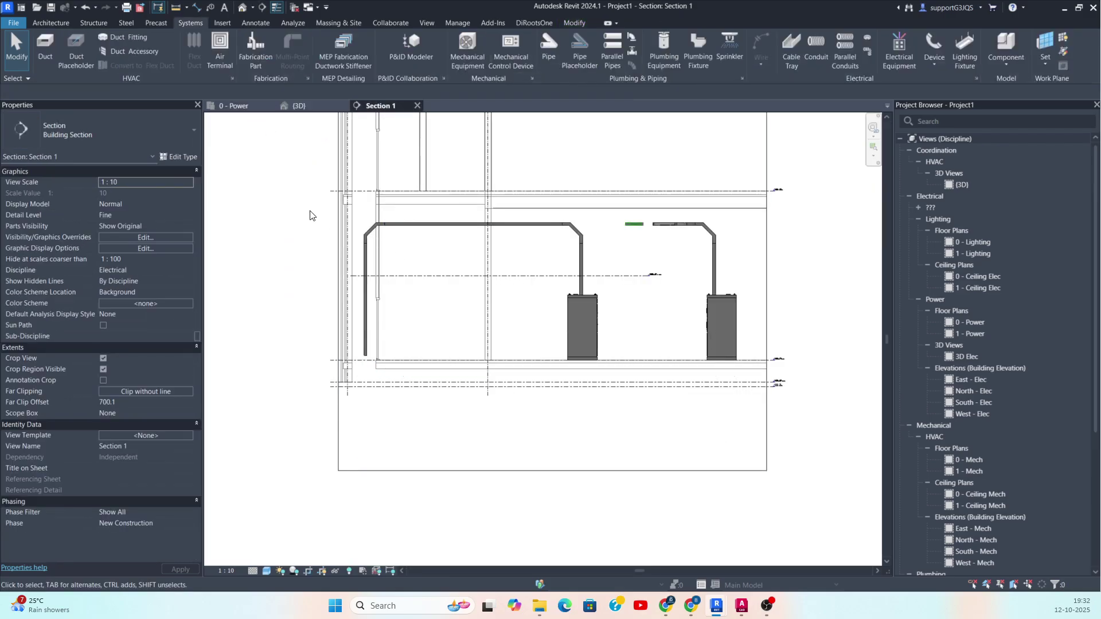
pyautogui.moveTo(399, 382); pyautogui.dragTo(398, 385)
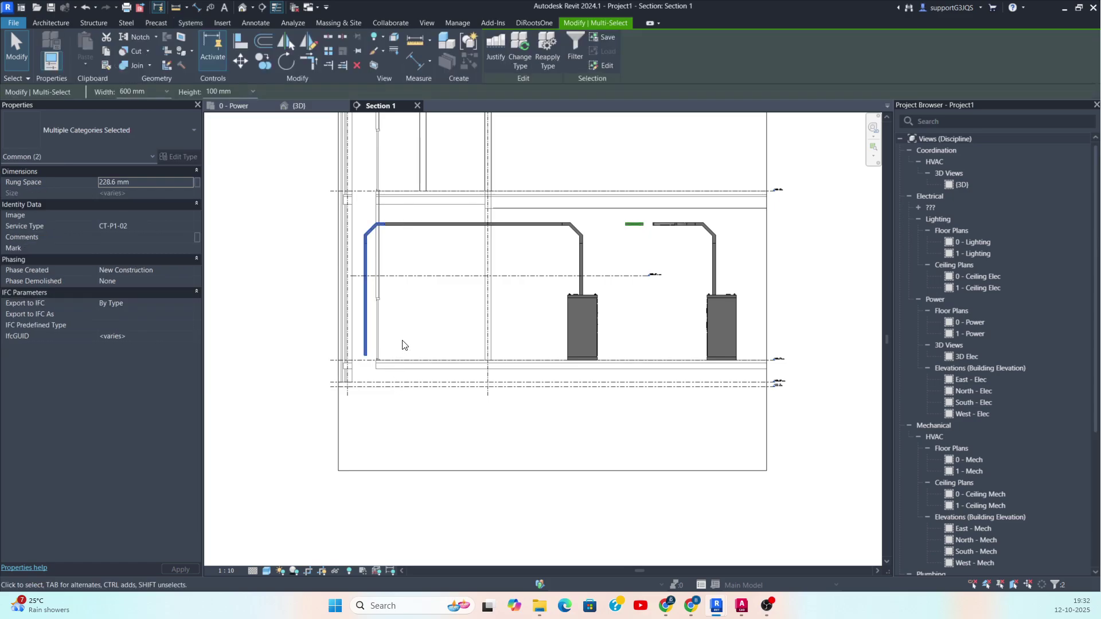
pyautogui.press('Delete')
# Extend the crop region of Section 1 upward to include more of the upper floors above the tray.
pyautogui.scroll(-3, 625, 305)
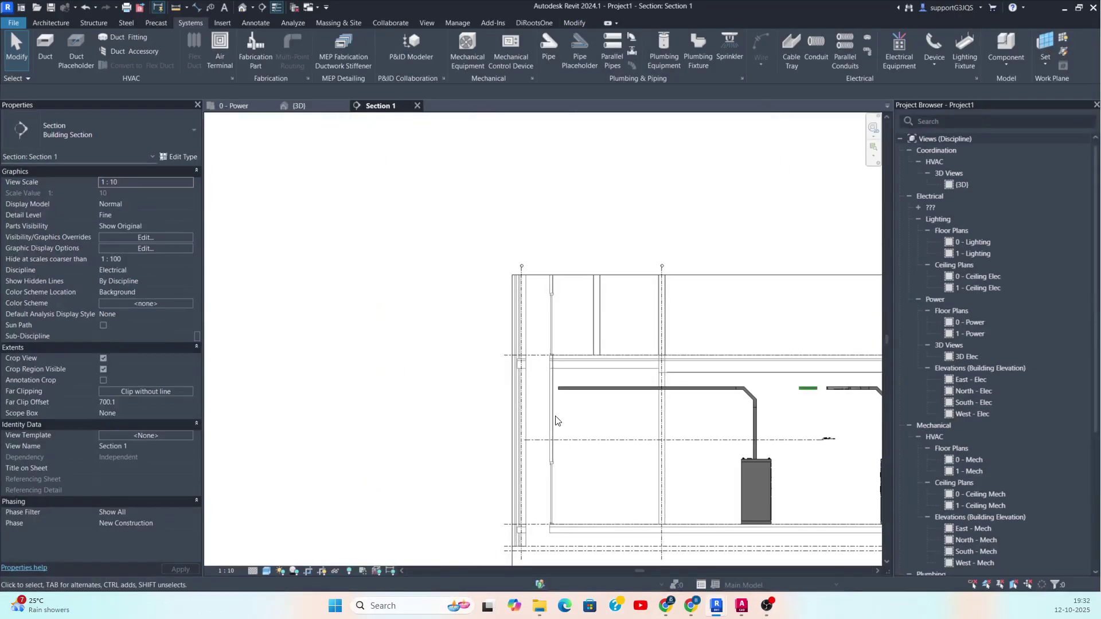
pyautogui.click(628, 294)
pyautogui.moveTo(619, 290); pyautogui.dragTo(624, 207)
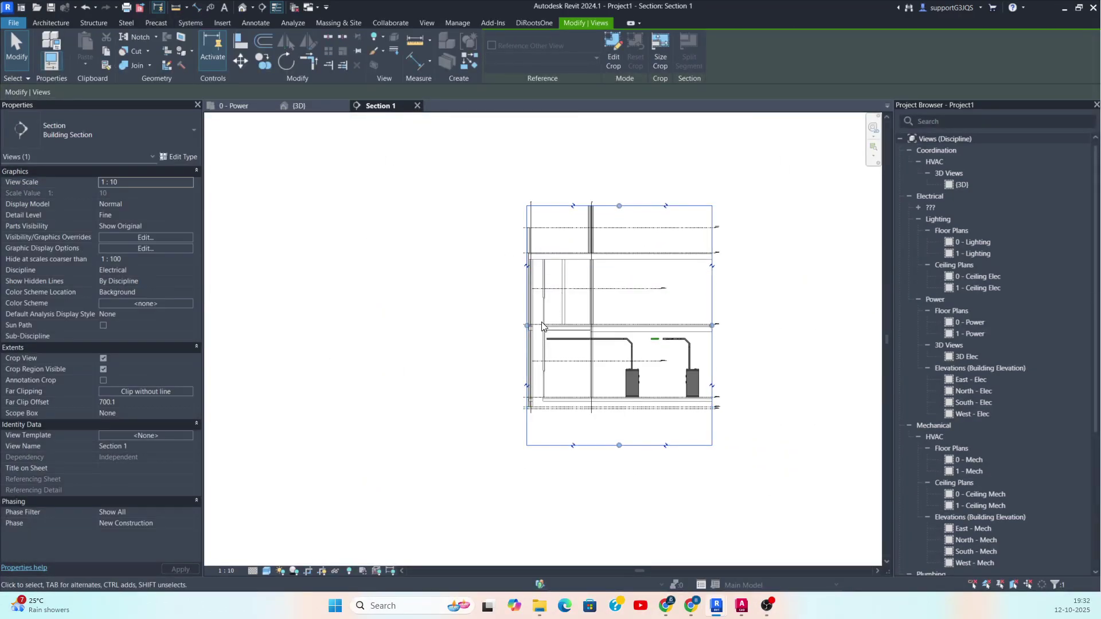
pyautogui.scroll(2, 543, 342)
pyautogui.scroll(4, 543, 343)
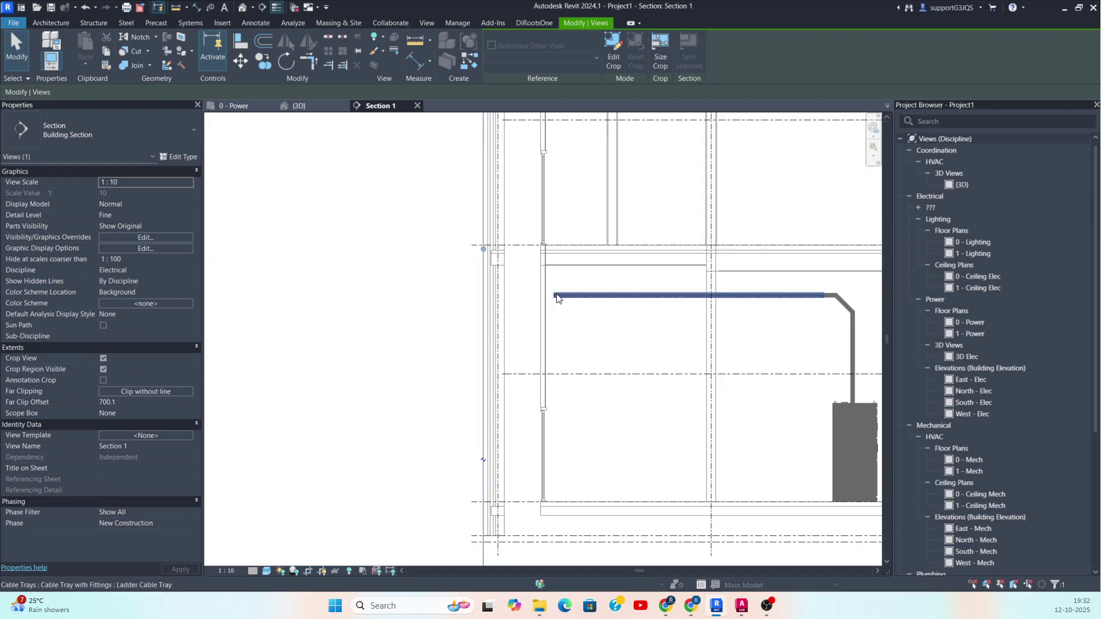
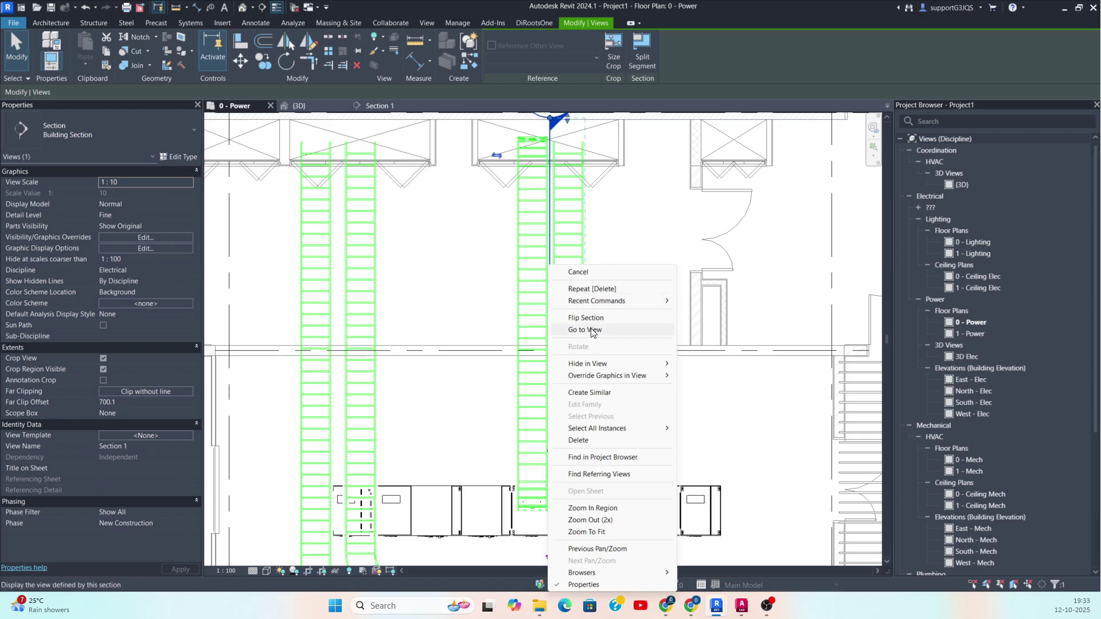
# Examine the second tray run in Section 1, check the section line in the 0 - Power plan, and reopen the section view.
pyautogui.click(592, 331)
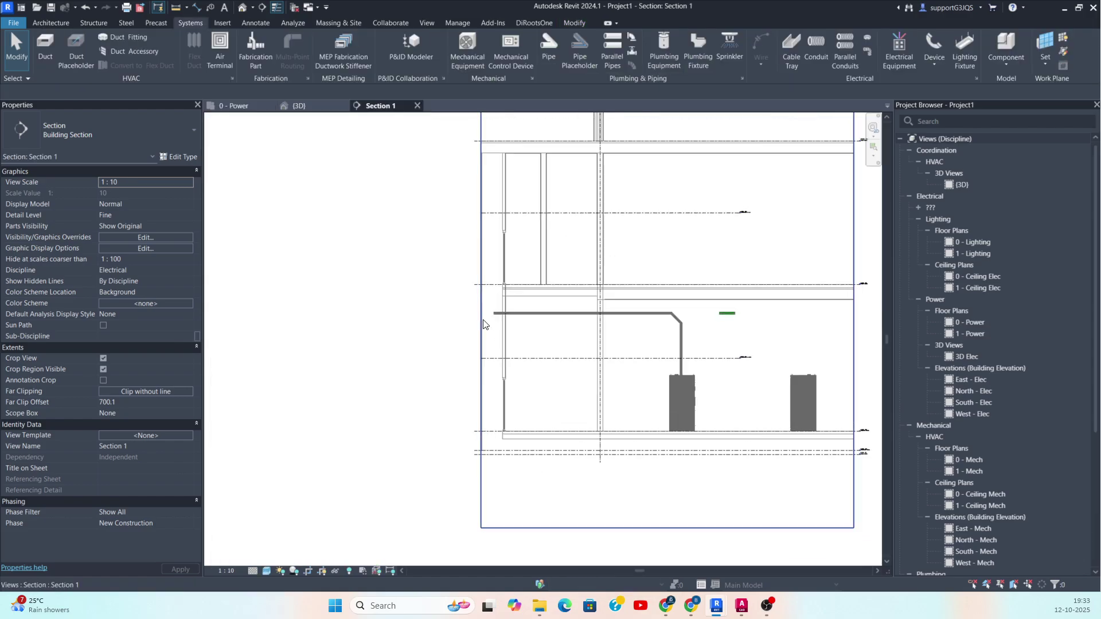
pyautogui.scroll(4, 666, 321)
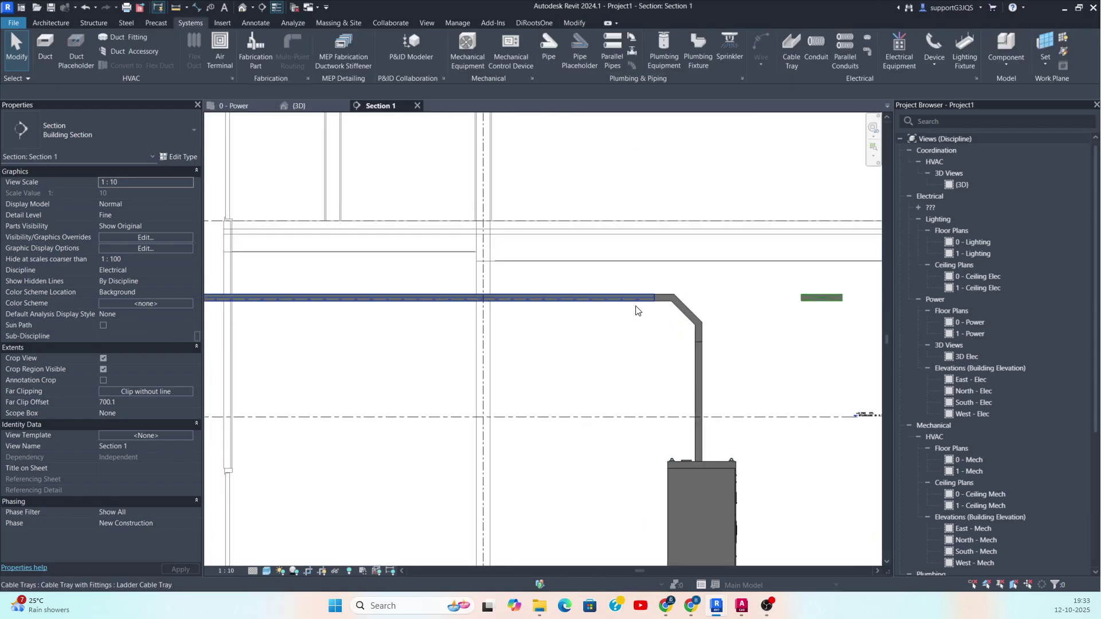
pyautogui.click(658, 304)
pyautogui.press('Escape')
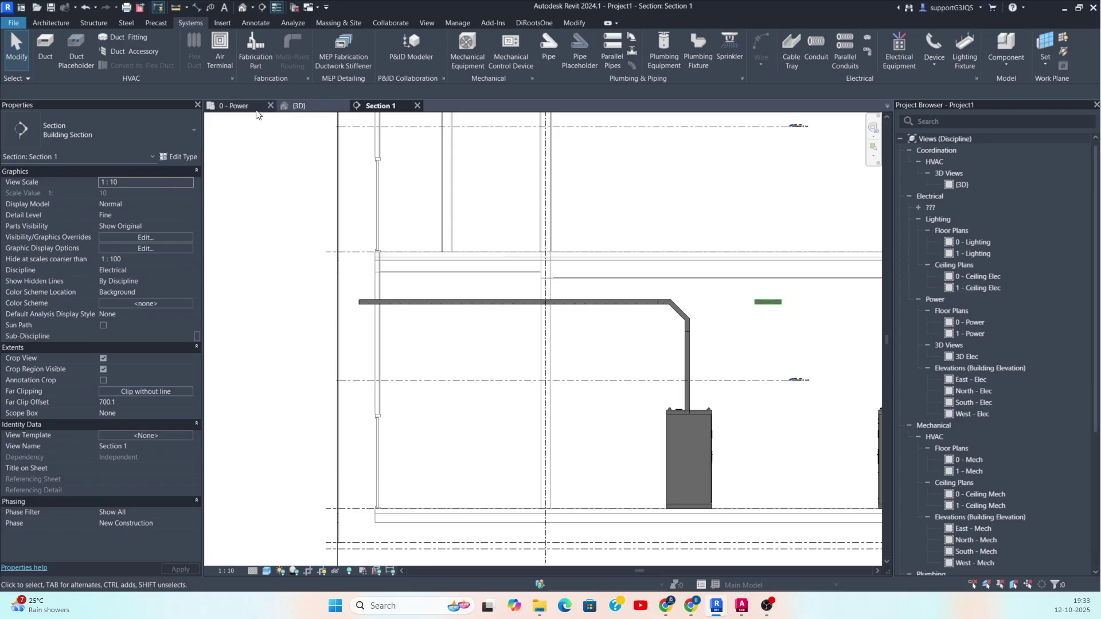
pyautogui.click(235, 105)
pyautogui.scroll(3, 553, 448)
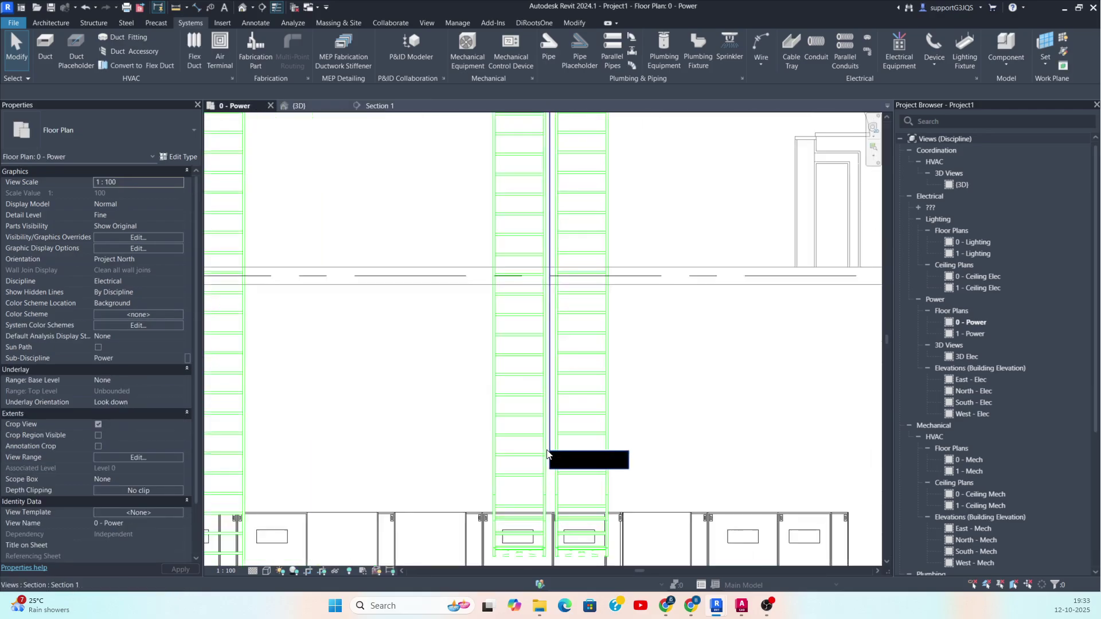
pyautogui.click(552, 437)
pyautogui.scroll(-3, 547, 429)
pyautogui.scroll(-1, 546, 423)
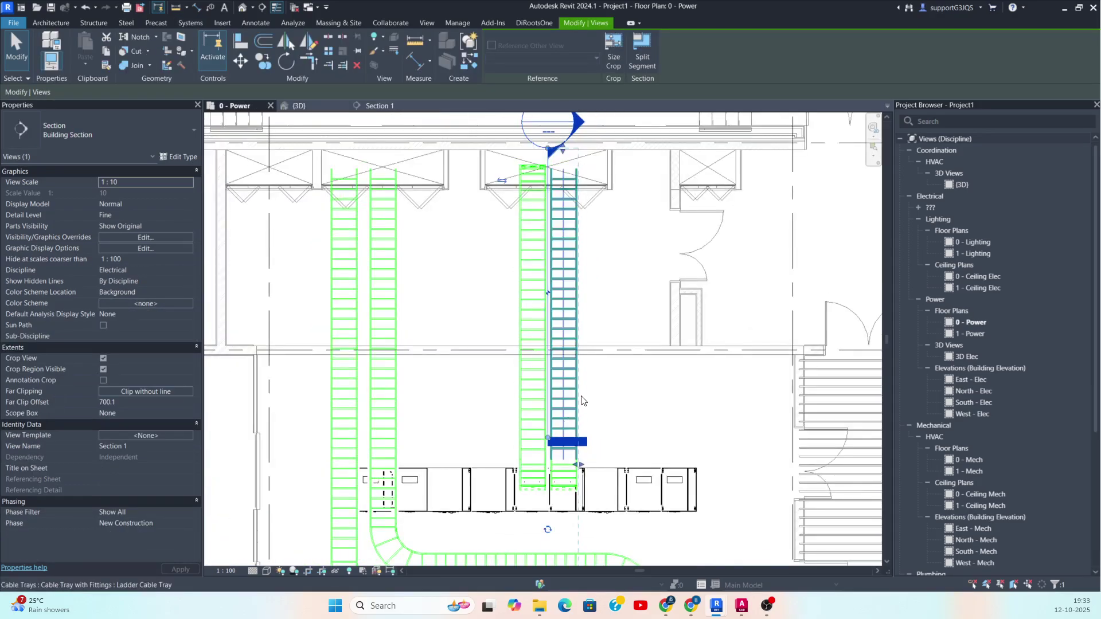
pyautogui.rightClick(551, 295)
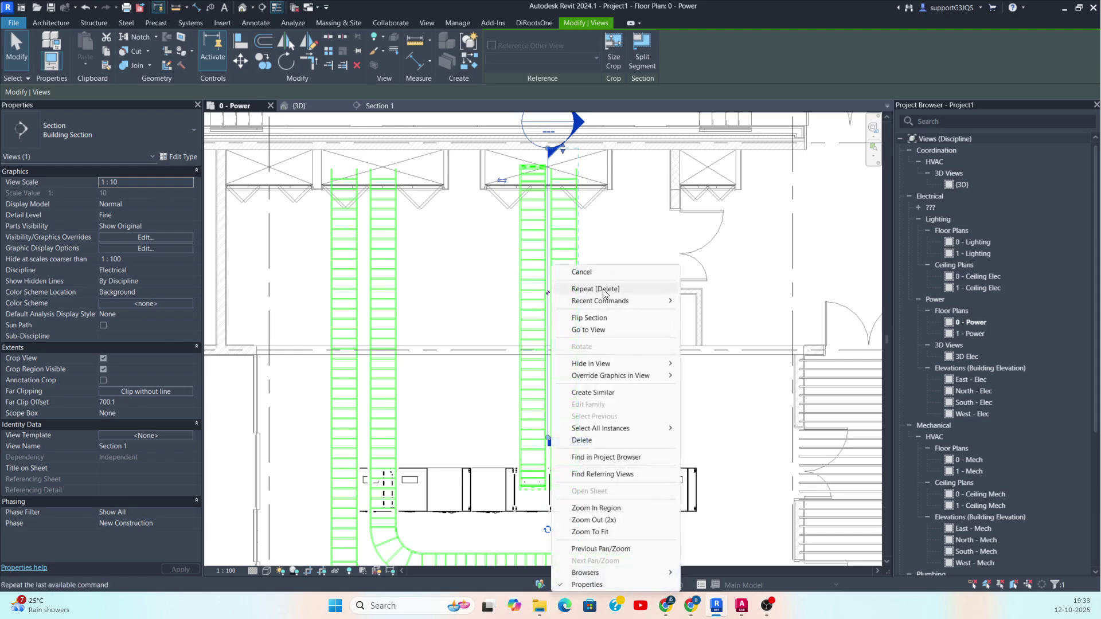
pyautogui.click(608, 329)
# Extend the tray's free end up to 11400 elevation, across the upper room and into a short drop, and return to the 0 - Power plan.
pyautogui.click(365, 305)
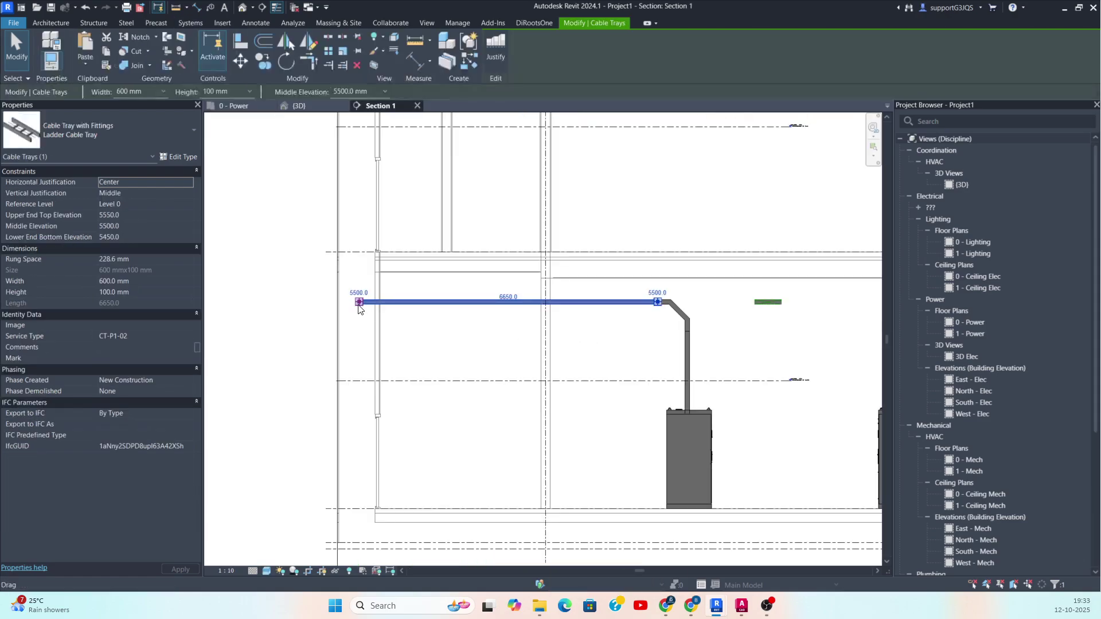
pyautogui.rightClick(359, 302)
pyautogui.click(419, 60)
pyautogui.scroll(-1, 417, 135)
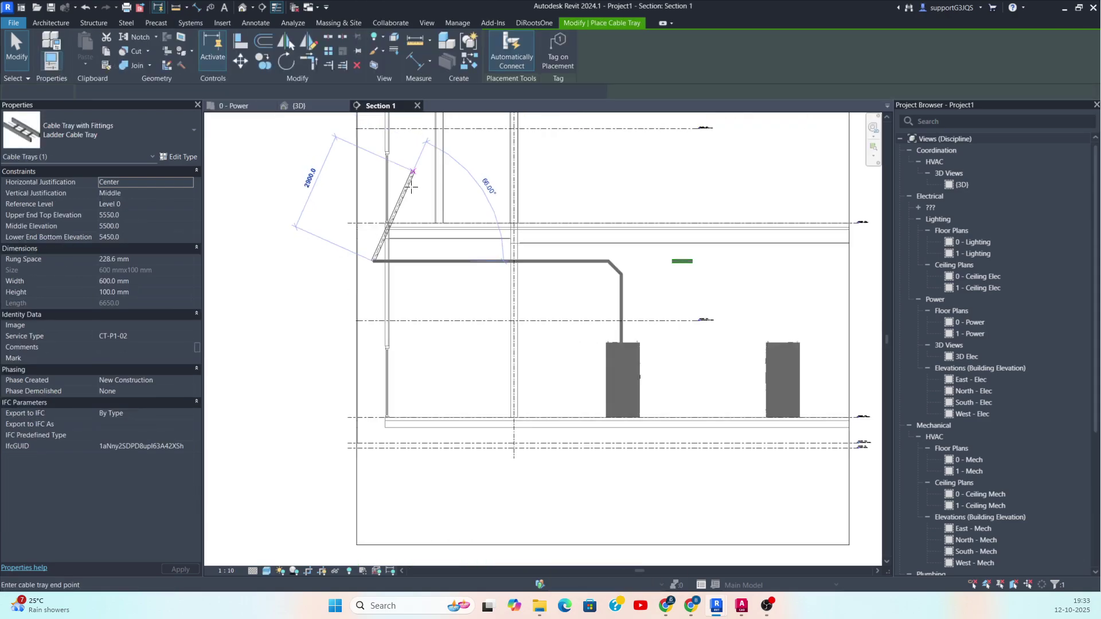
pyautogui.moveTo(374, 203); pyautogui.dragTo(410, 368, button='middle')
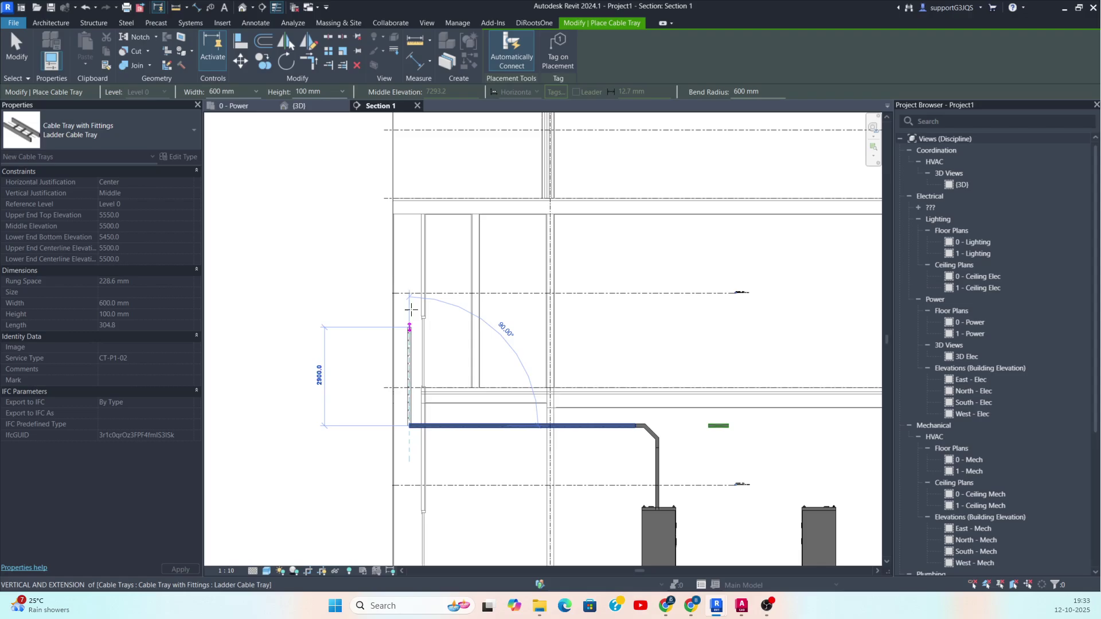
pyautogui.click(410, 224)
pyautogui.click(508, 224)
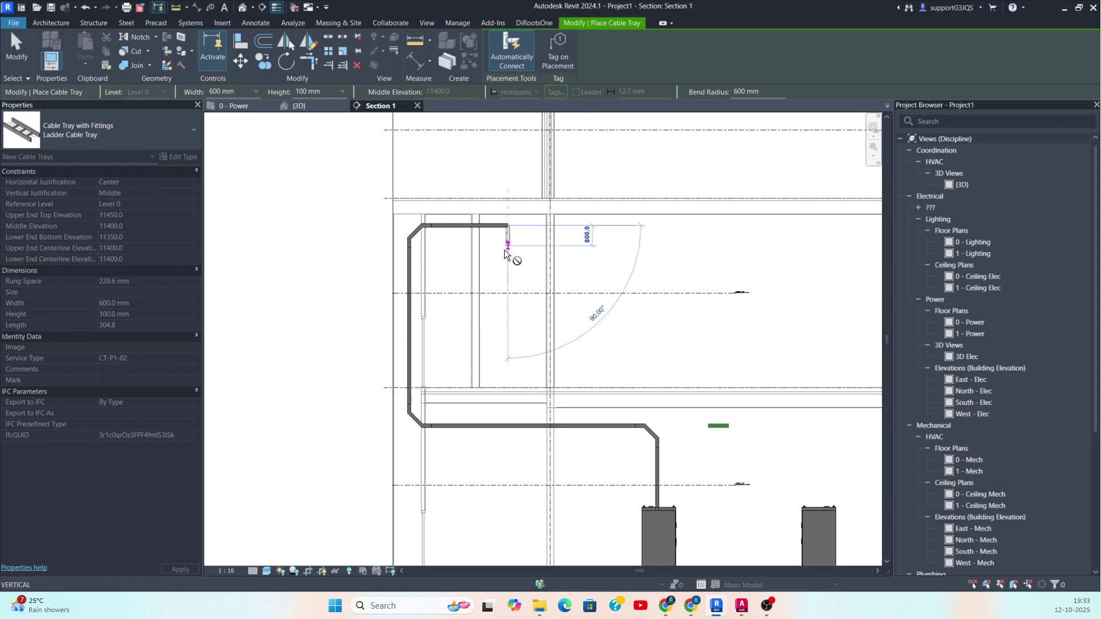
pyautogui.click(508, 265)
pyautogui.press('Escape')
pyautogui.press('Escape')
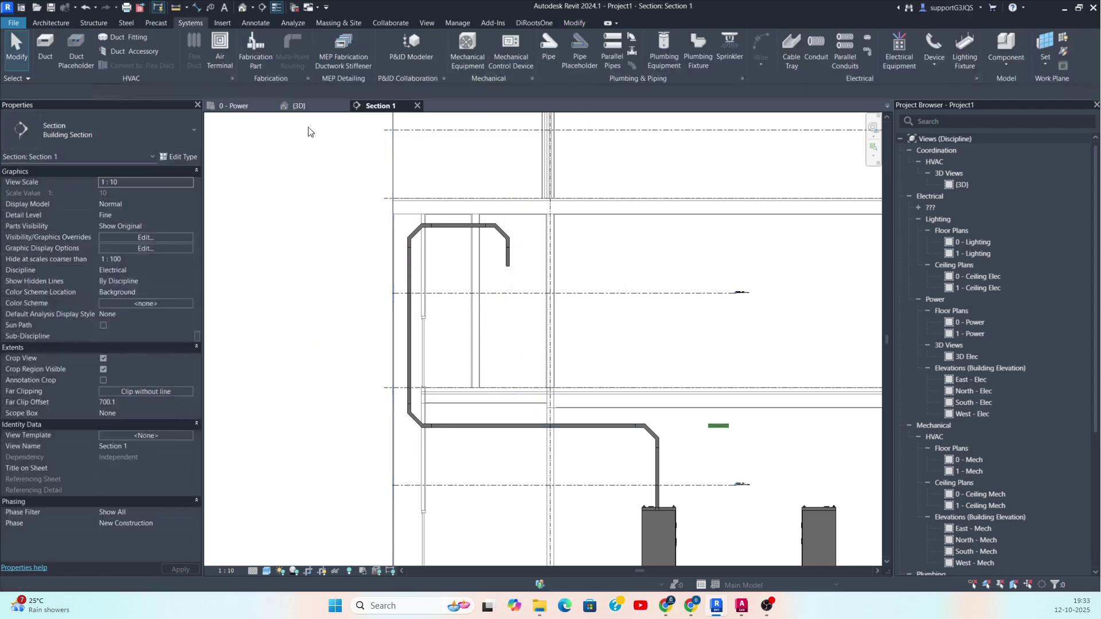
pyautogui.click(234, 105)
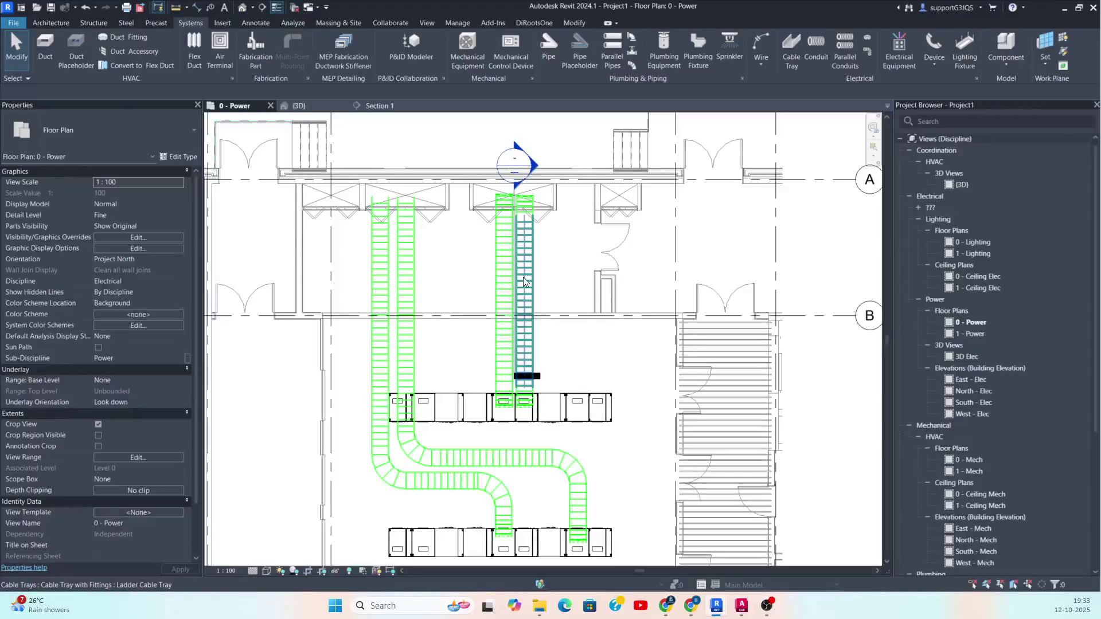
# Try a leader tag on the rightmost tray run in the plan and delete it.
pyautogui.press('t')
pyautogui.press('g')
pyautogui.scroll(3, 527, 271)
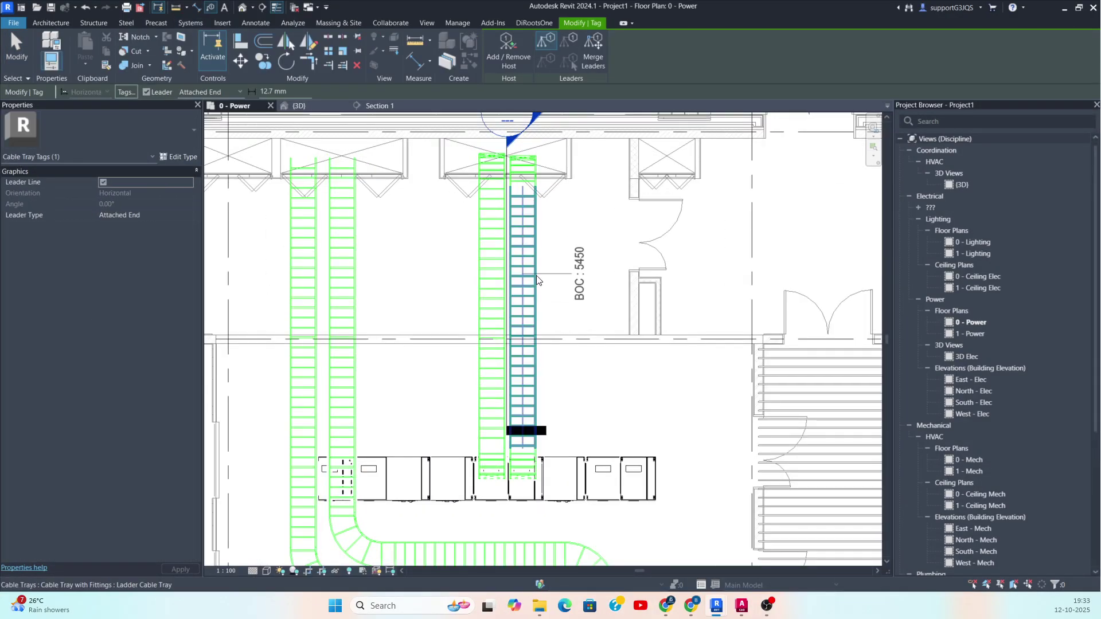
pyautogui.click(537, 278)
pyautogui.scroll(2, 545, 280)
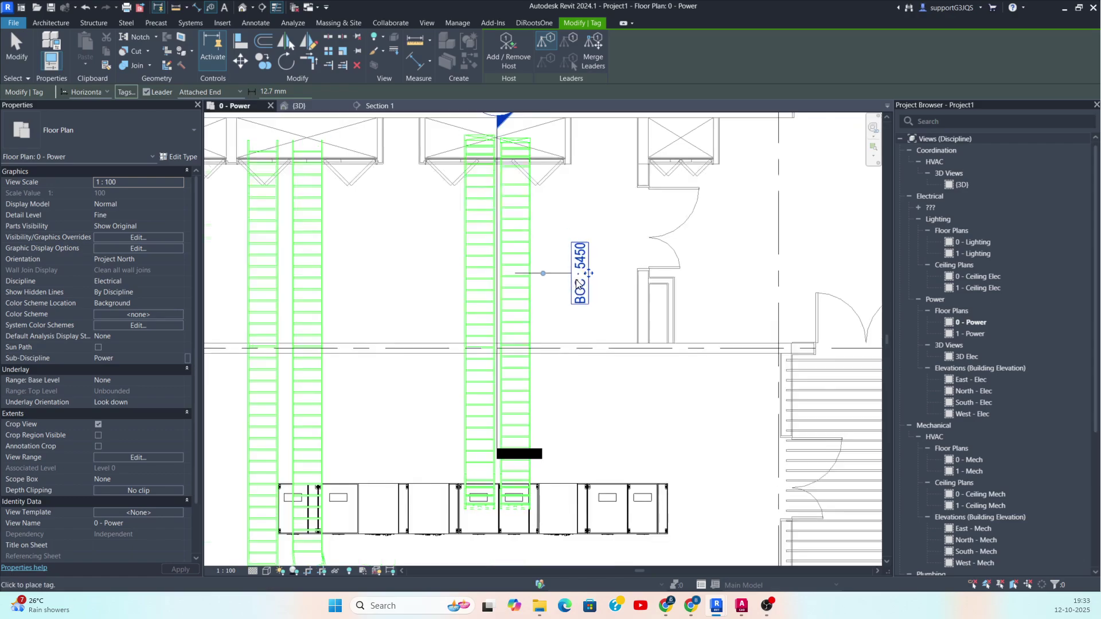
pyautogui.press('Escape')
pyautogui.click(552, 277)
pyautogui.press('Delete')
pyautogui.scroll(-3, 552, 280)
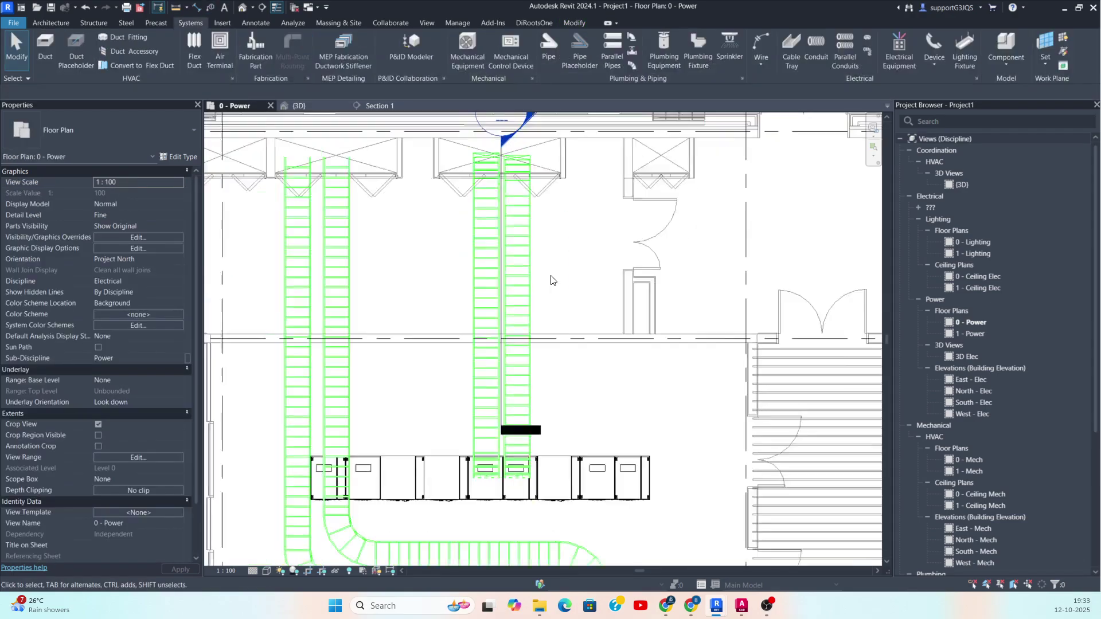
# Try a straight 600 mm ladder tray at 5500 elevation from the upper equipment to the lower switchgear row, and undo it.
pyautogui.moveTo(480, 298); pyautogui.dragTo(497, 302, button='middle')
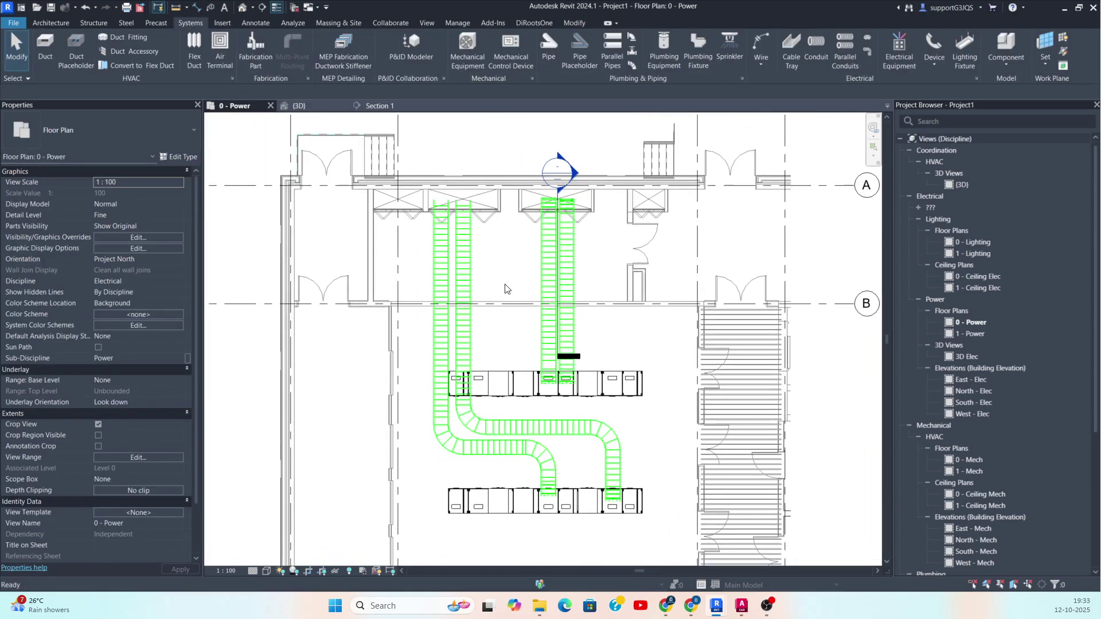
pyautogui.scroll(2, 542, 245)
pyautogui.click(542, 246)
pyautogui.press('c')
pyautogui.press('s')
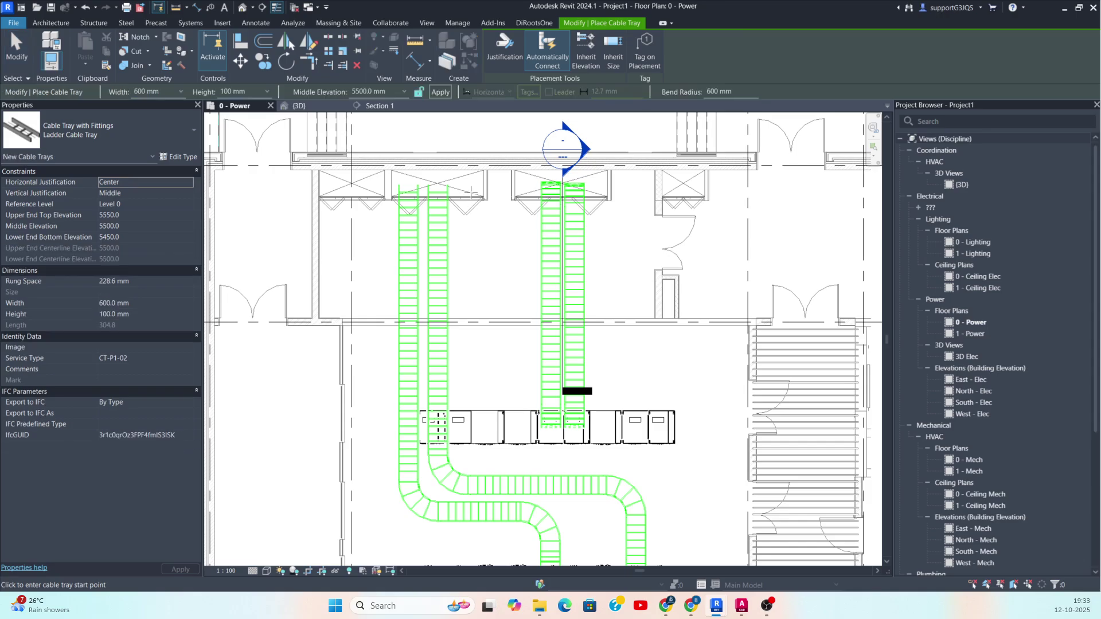
pyautogui.click(464, 186)
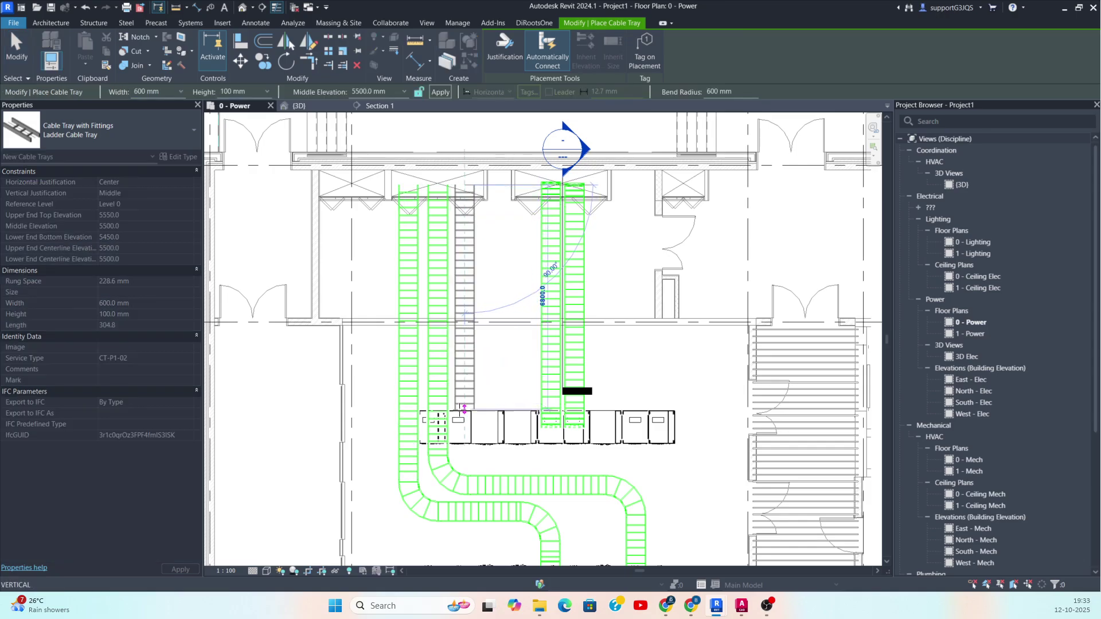
pyautogui.moveTo(459, 440); pyautogui.dragTo(478, 289, button='middle')
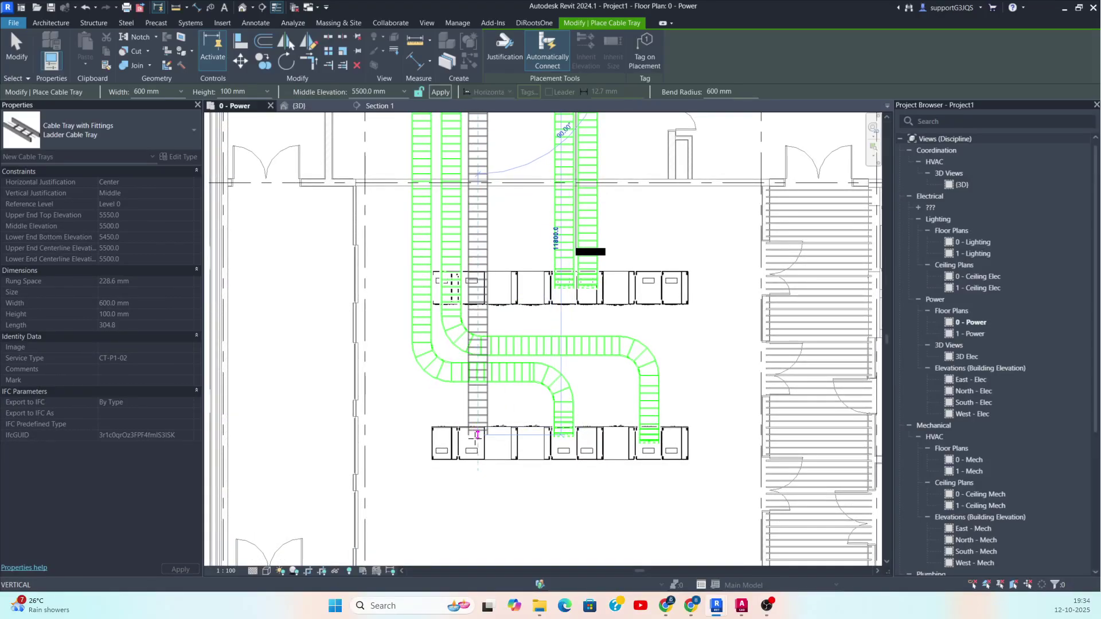
pyautogui.click(475, 439)
pyautogui.press('Escape')
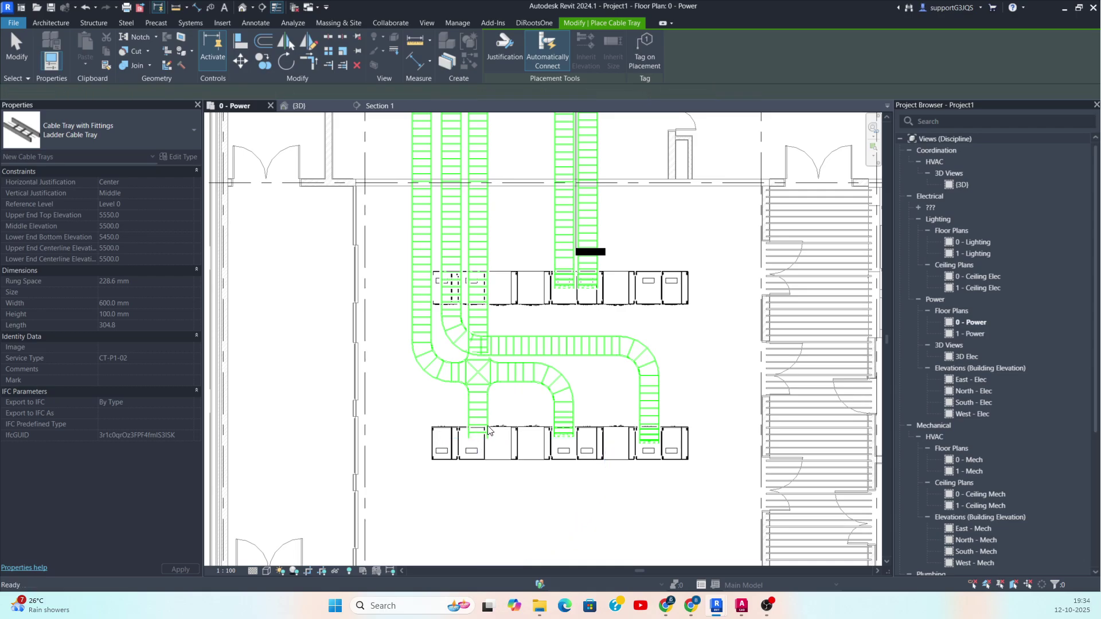
pyautogui.hotkey('ctrl', 'z')
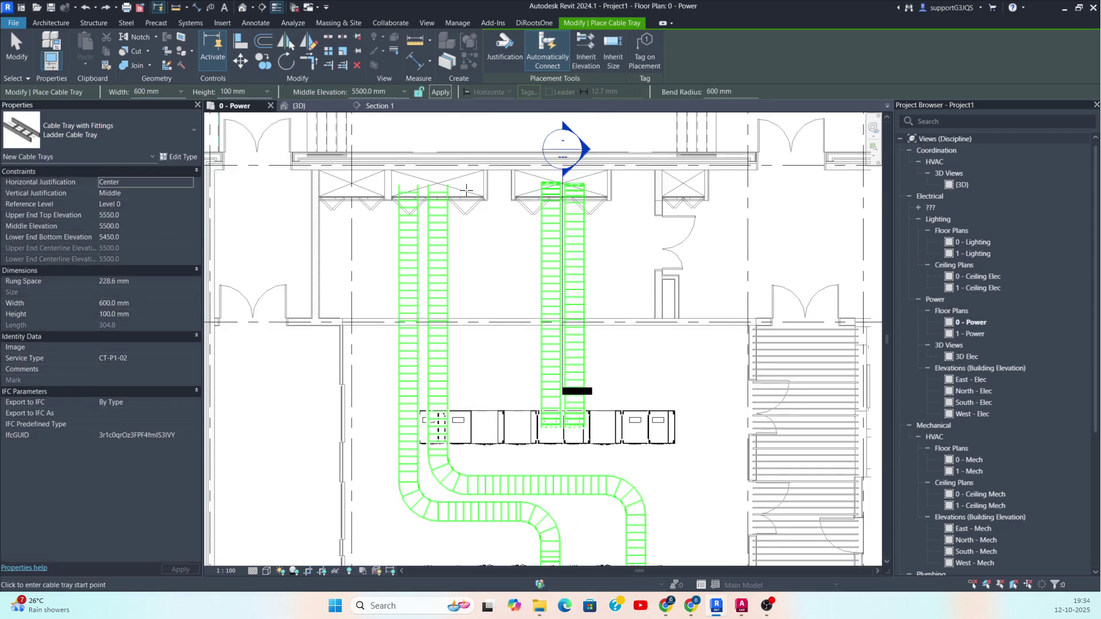
# Draw an 8000 mm tray from the upper equipment past the first switchgear row, and a separate 1200 mm piece ending at the second row.
pyautogui.click(466, 190)
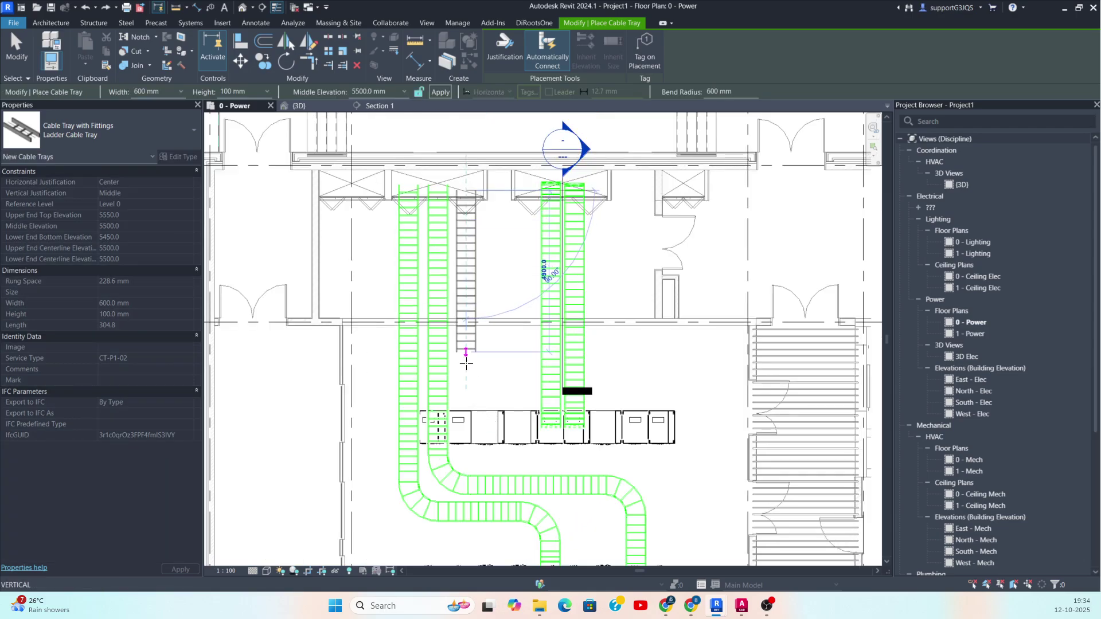
pyautogui.click(467, 453)
pyautogui.press('Escape')
pyautogui.scroll(1, 476, 429)
pyautogui.moveTo(480, 342); pyautogui.dragTo(482, 158, button='middle')
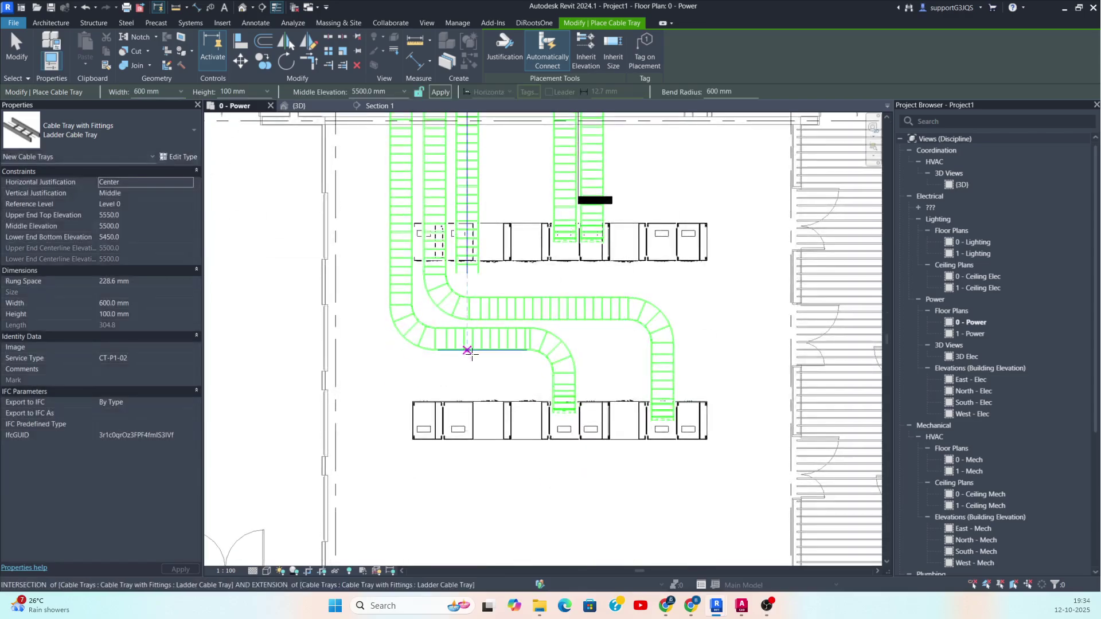
pyautogui.scroll(1, 467, 353)
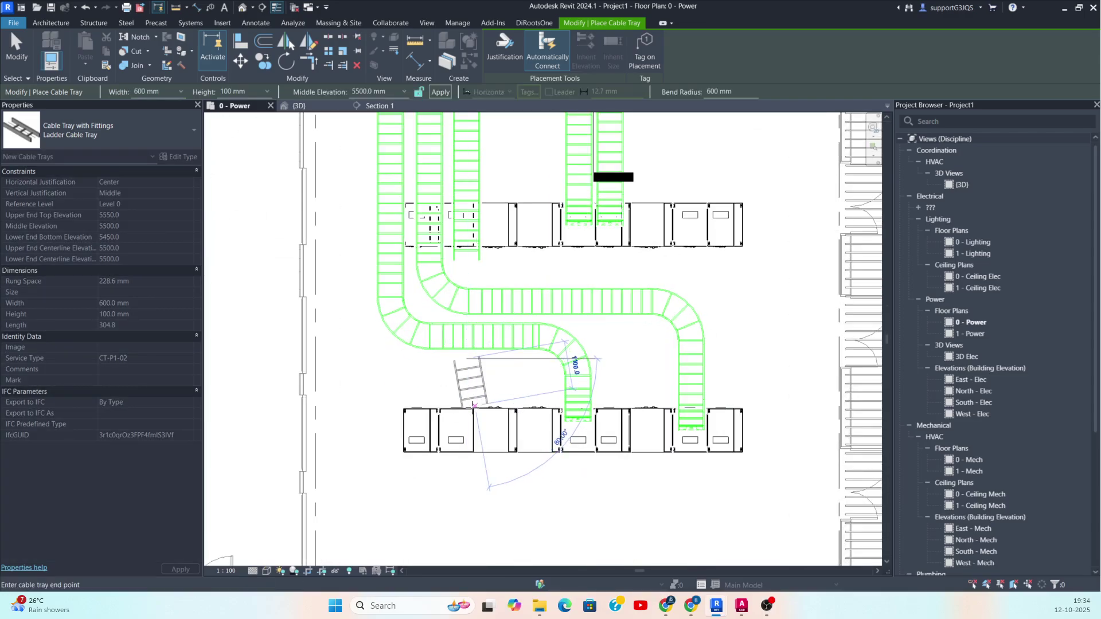
pyautogui.press('Escape')
pyautogui.press('Escape')
# Move the Section 1 line alongside the new tray pieces down to the lower switchgear row and open its section view.
pyautogui.scroll(-3, 495, 392)
pyautogui.scroll(6, 585, 241)
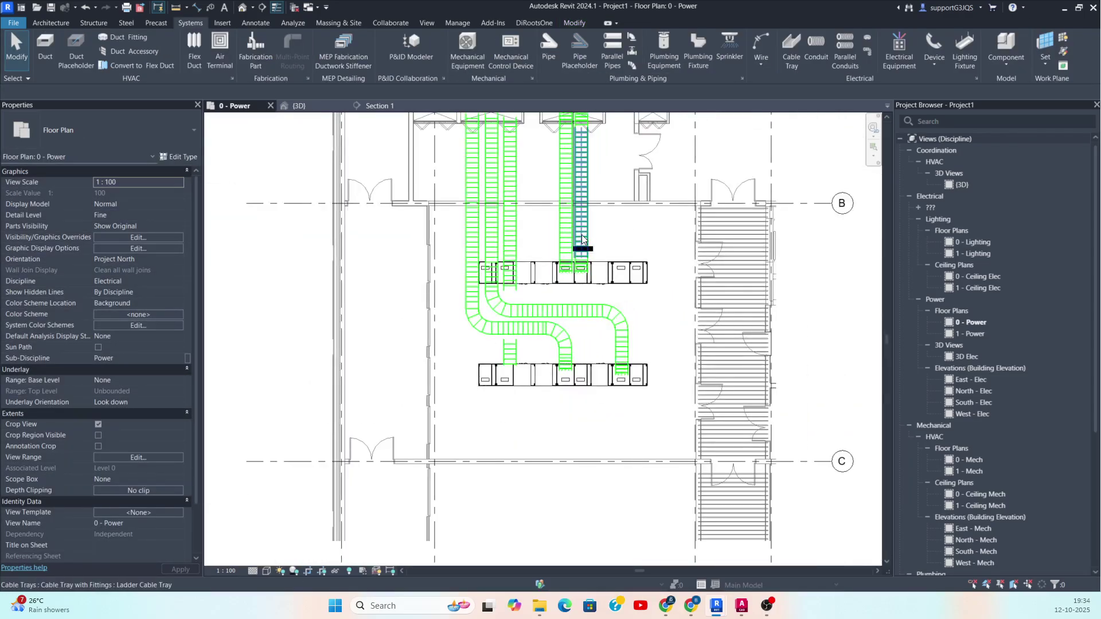
pyautogui.click(585, 241)
pyautogui.scroll(-2, 583, 236)
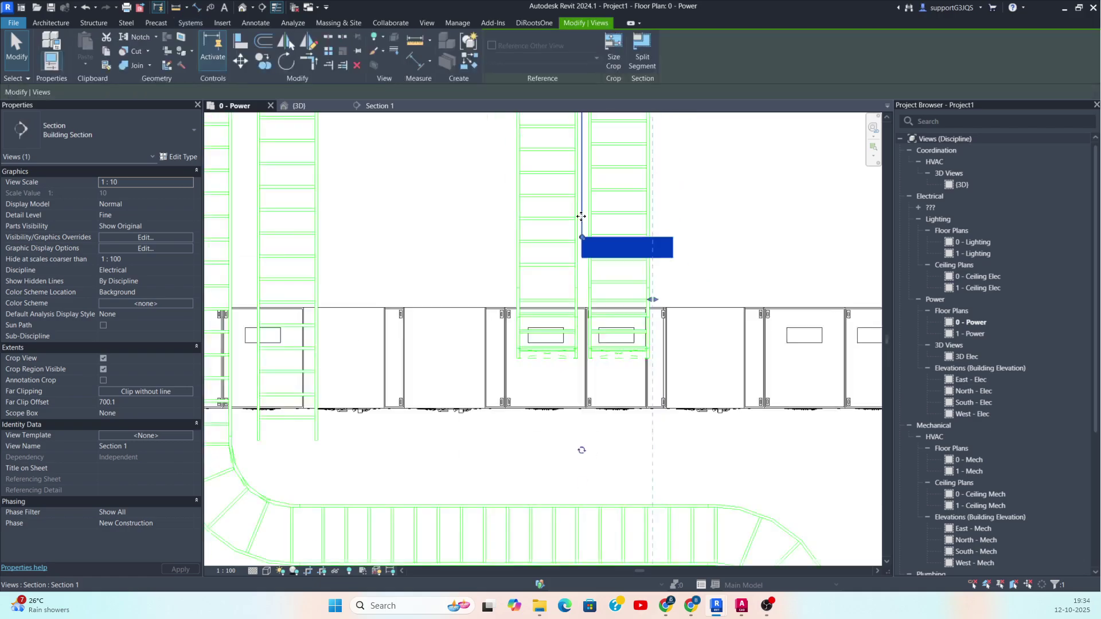
pyautogui.scroll(-2, 403, 419)
pyautogui.moveTo(487, 364); pyautogui.dragTo(632, 315, button='middle')
pyautogui.scroll(-2, 590, 323)
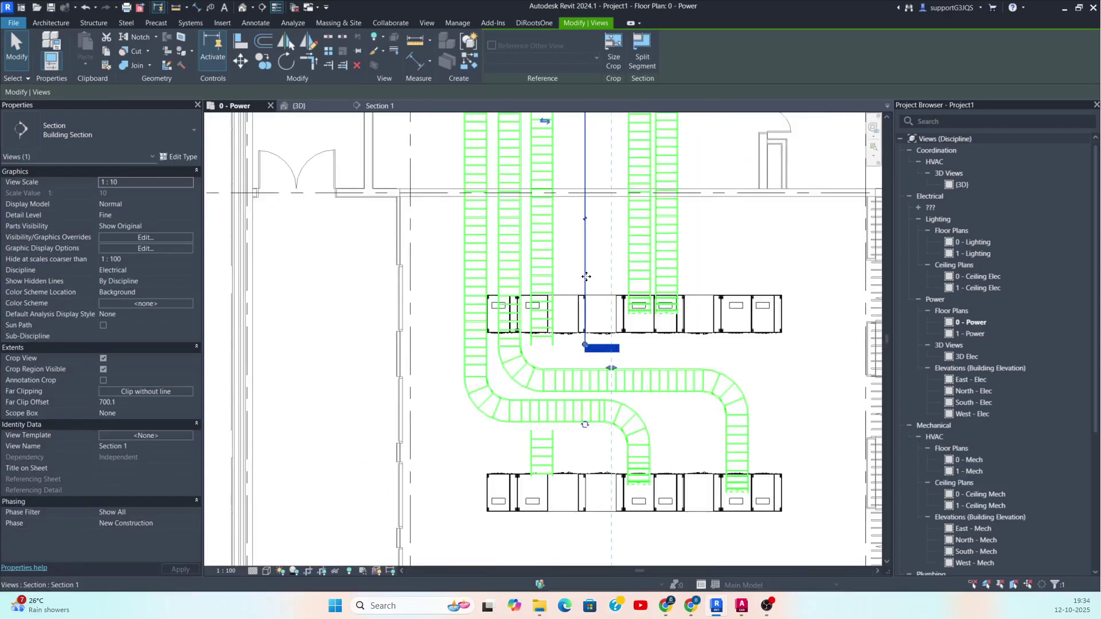
pyautogui.moveTo(585, 277); pyautogui.dragTo(528, 423)
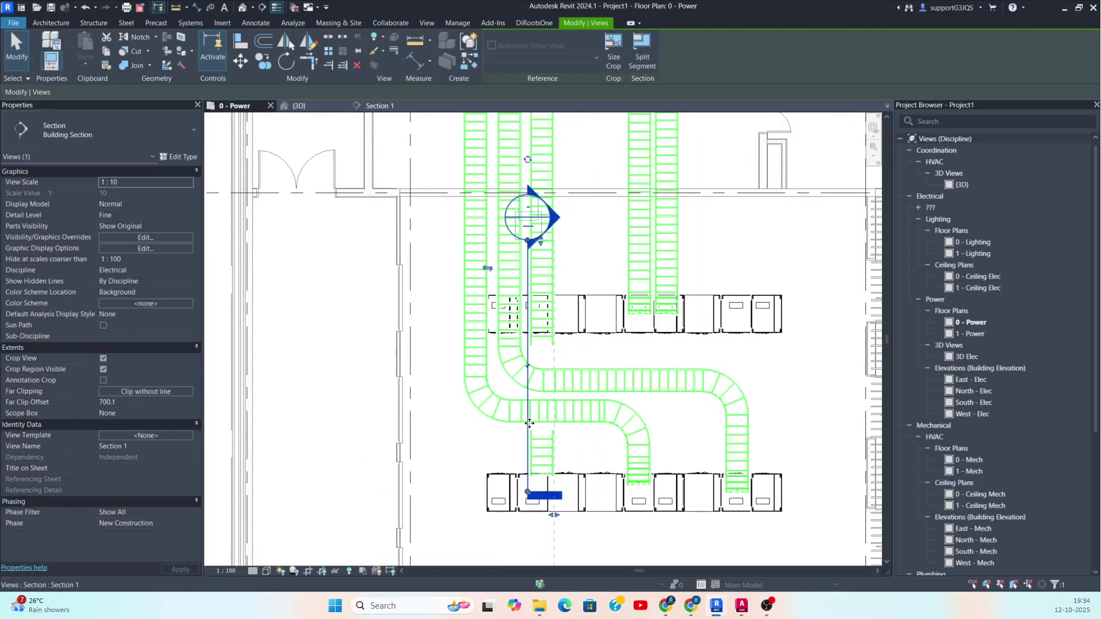
pyautogui.rightClick(528, 423)
pyautogui.click(577, 162)
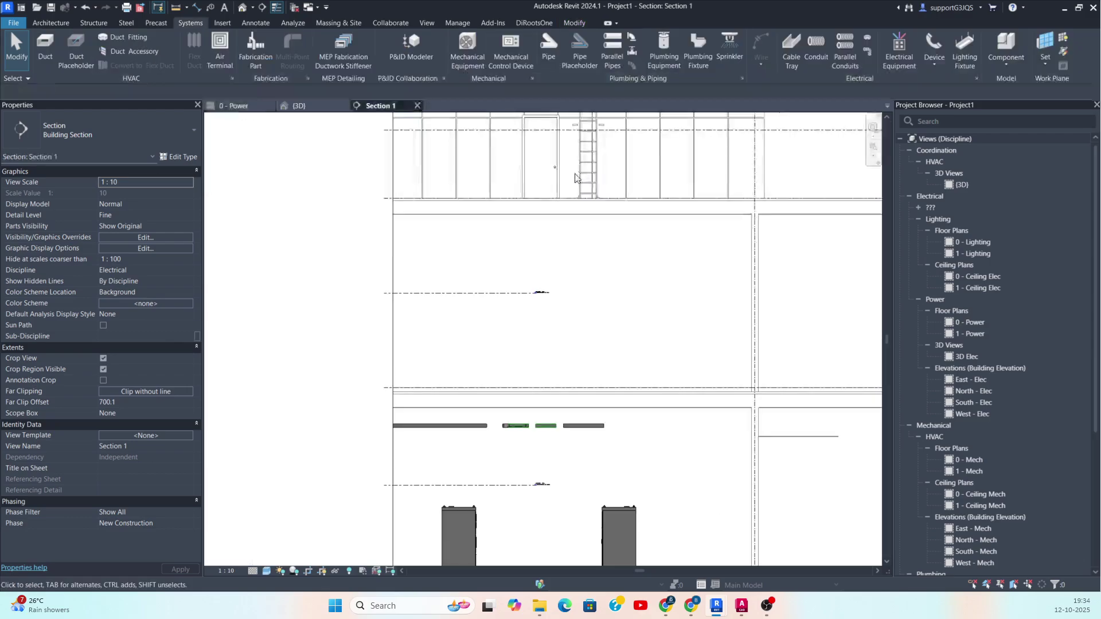
# Lower the separate short tray piece in Section 1 to 5100 middle elevation, beneath the crossing trays.
pyautogui.moveTo(542, 439); pyautogui.dragTo(580, 315, button='middle')
pyautogui.scroll(2, 558, 369)
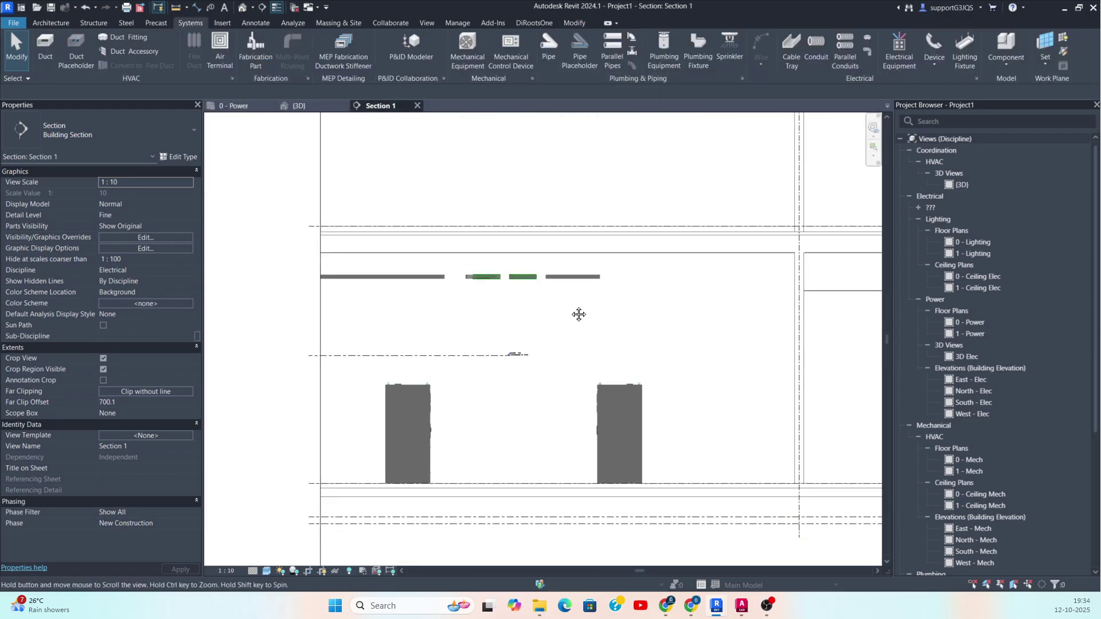
pyautogui.scroll(2, 518, 277)
pyautogui.moveTo(461, 306); pyautogui.dragTo(503, 293, button='middle')
pyautogui.click(631, 268)
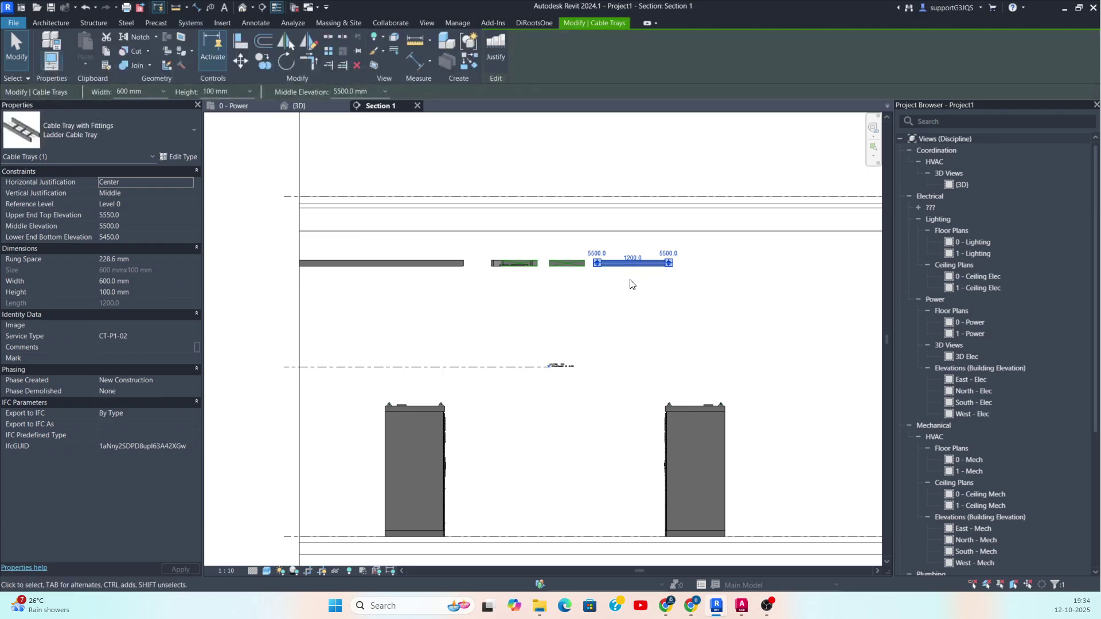
pyautogui.moveTo(631, 266); pyautogui.dragTo(631, 284)
pyautogui.press('Escape')
# Extend the lowered tray with a vertical drop to 3100 elevation at the switchgear top, and nudge the drop further inward over the cabinet.
pyautogui.scroll(4, 618, 287)
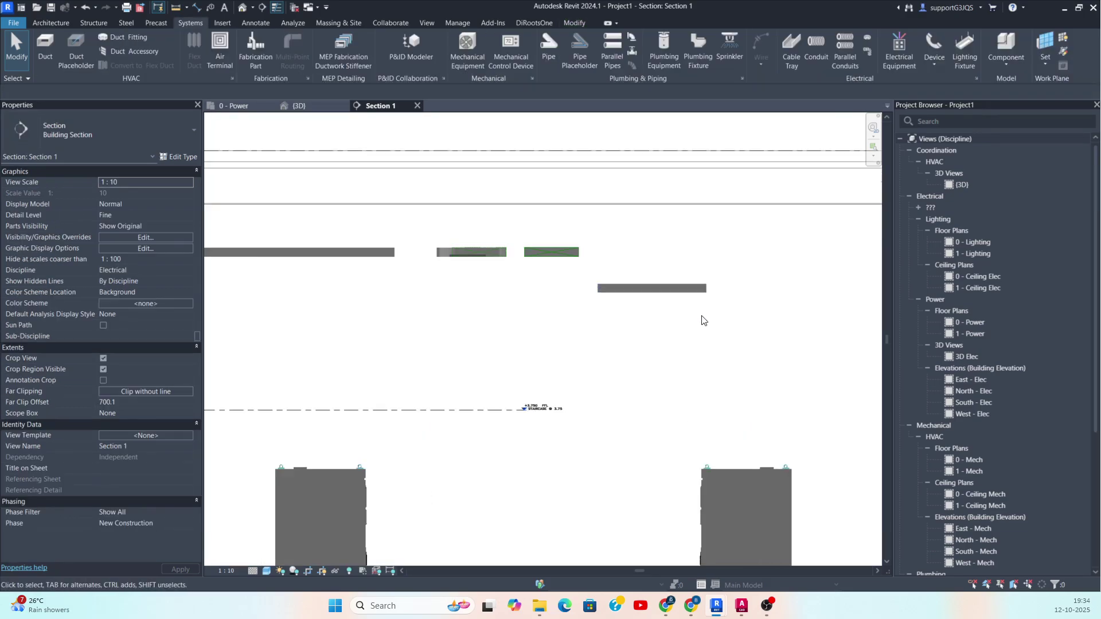
pyautogui.click(708, 287)
pyautogui.rightClick(709, 290)
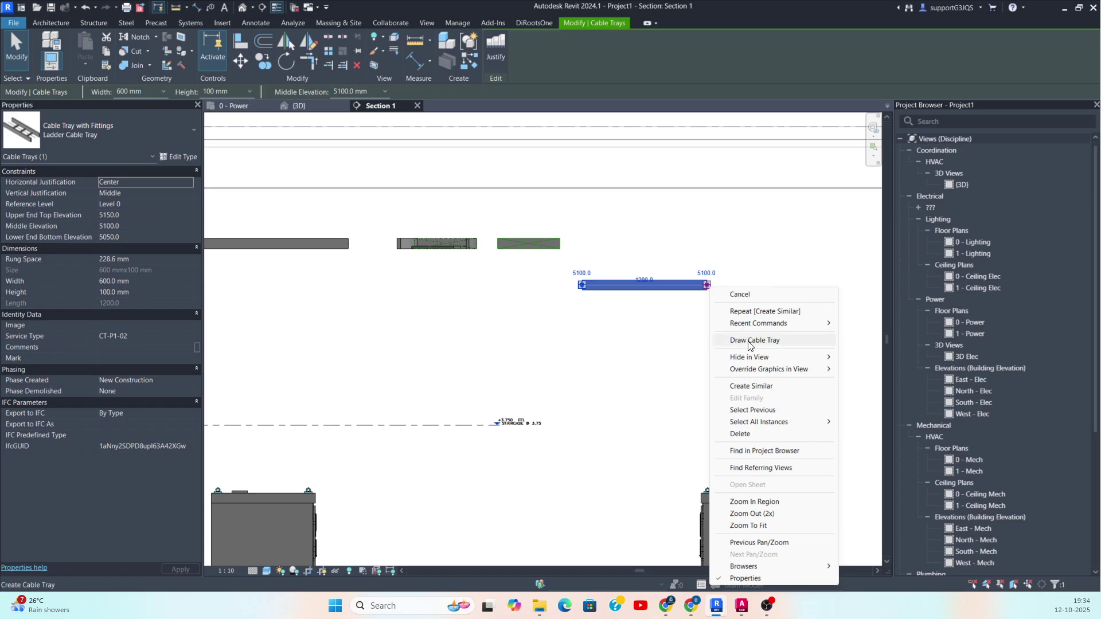
pyautogui.click(749, 341)
pyautogui.click(714, 492)
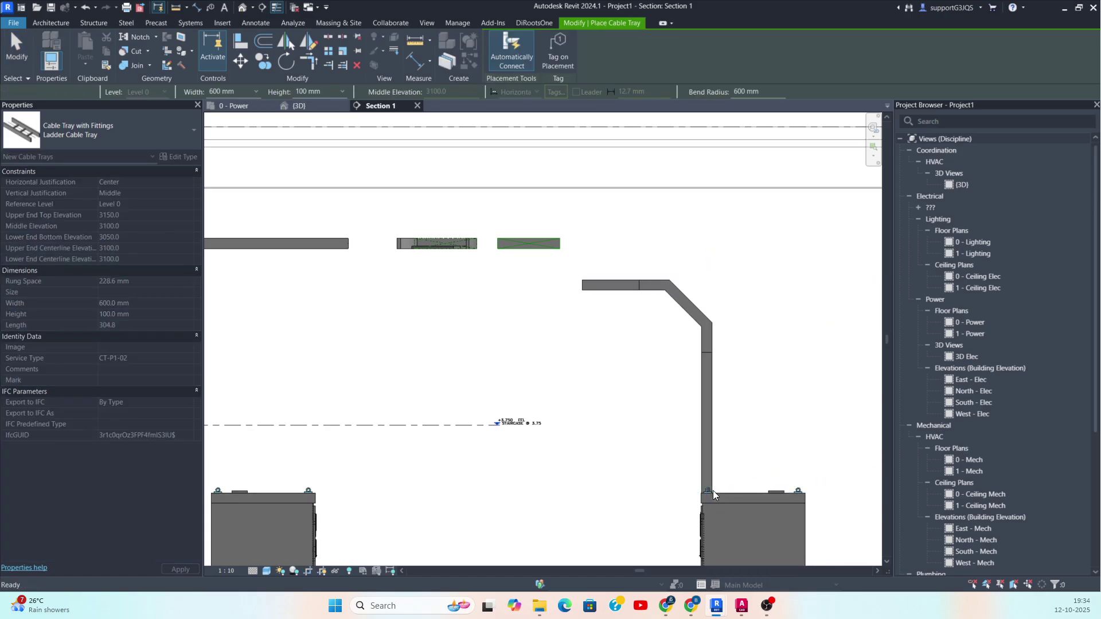
pyautogui.press('Escape')
pyautogui.press('Escape')
pyautogui.click(710, 447)
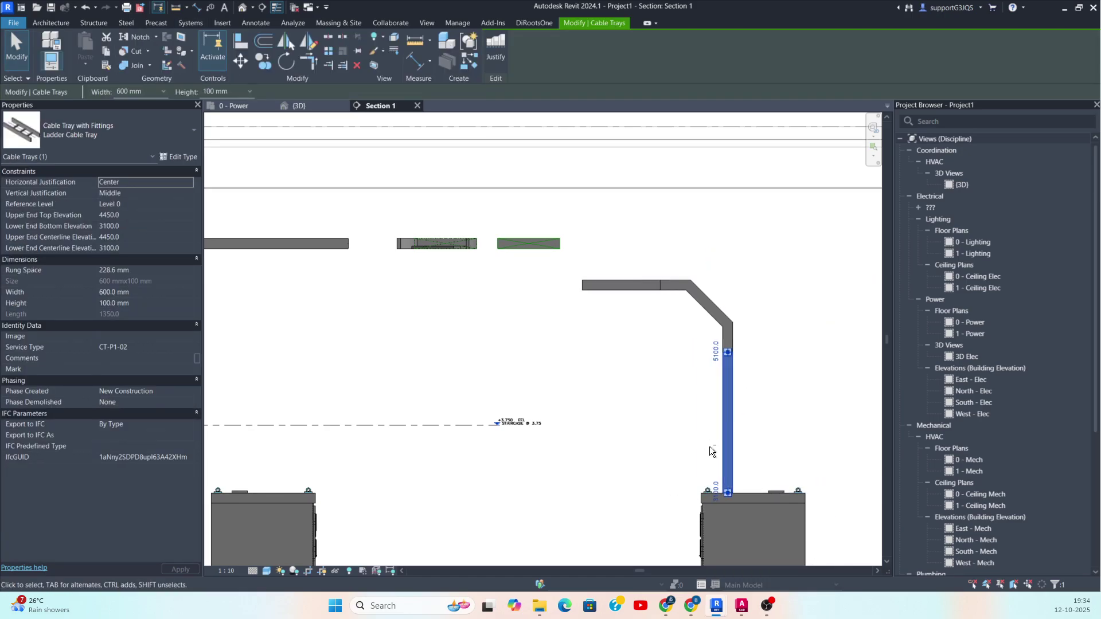
pyautogui.press('Right')
pyautogui.click(730, 457)
# Draw a sloped tray from the free end of the long 5500 tray down to 5100 elevation, ahead of the crossing trays.
pyautogui.moveTo(526, 303); pyautogui.dragTo(645, 284, button='middle')
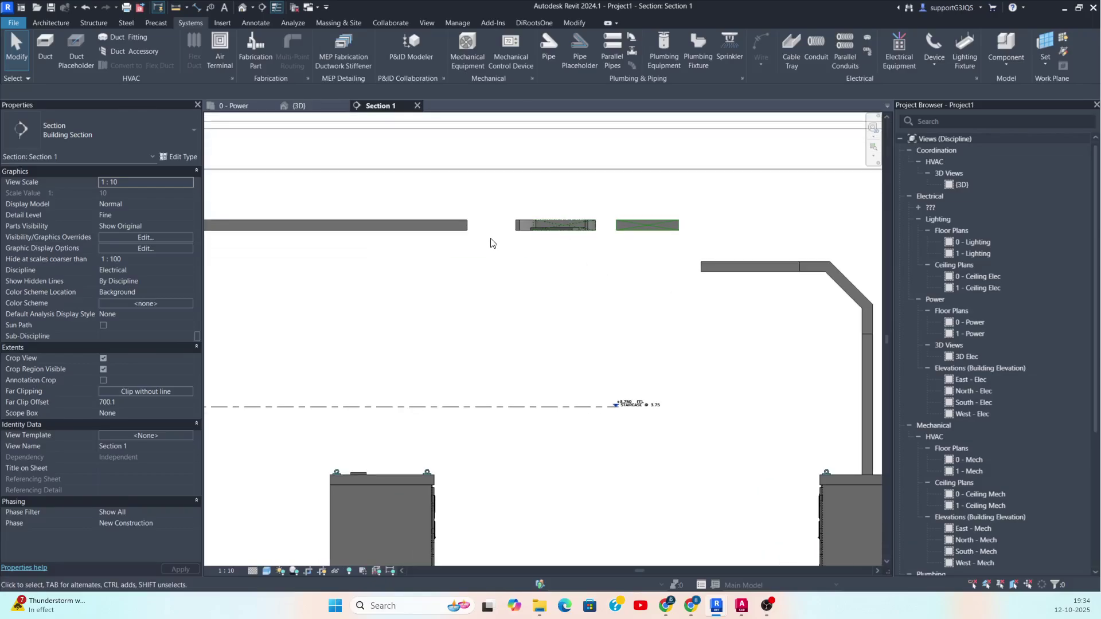
pyautogui.click(465, 225)
pyautogui.rightClick(471, 229)
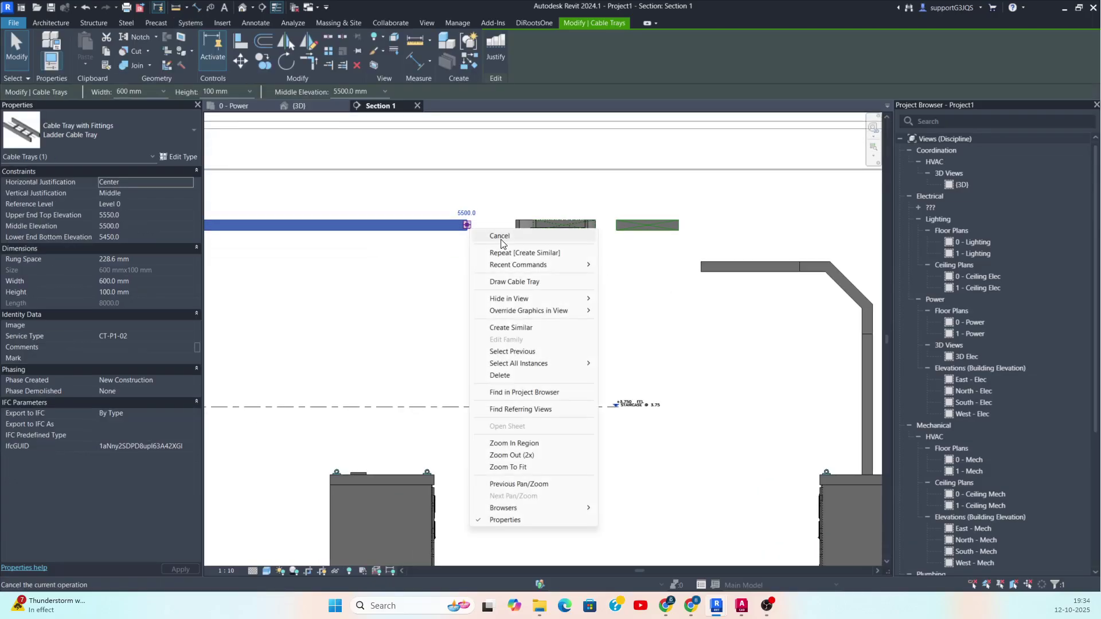
pyautogui.click(514, 283)
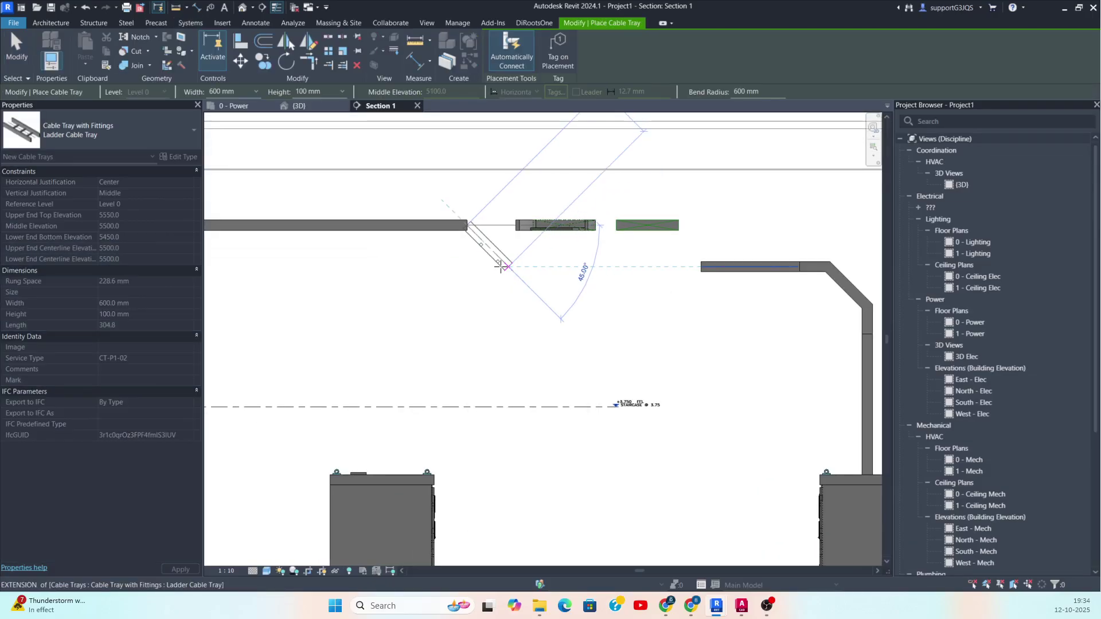
pyautogui.click(504, 270)
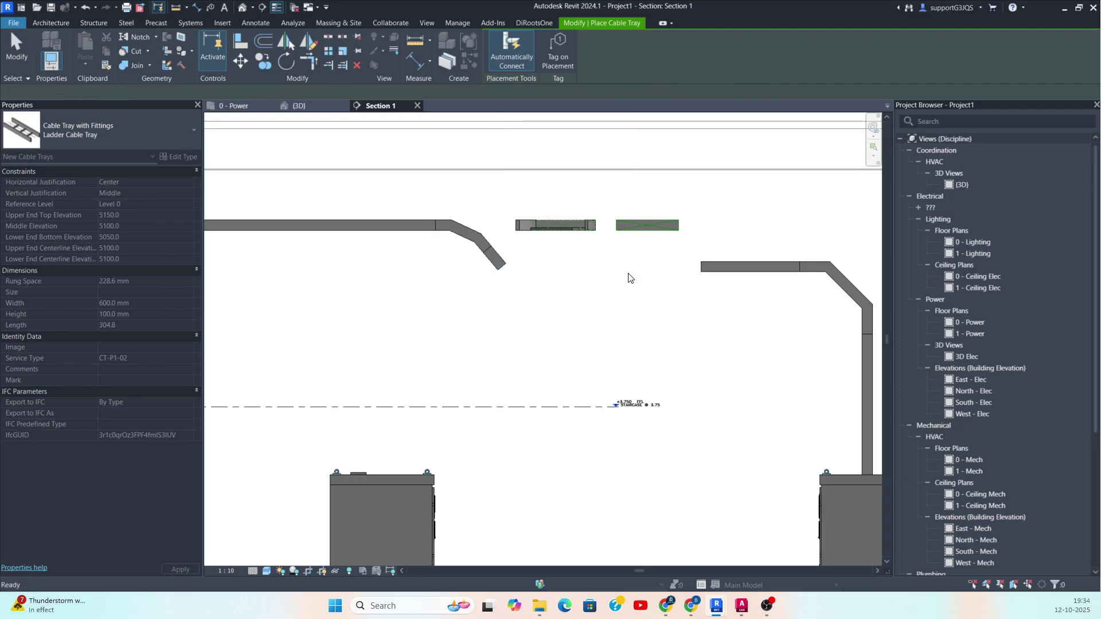
pyautogui.press('Escape')
pyautogui.press('Escape')
# Try to join the sloped tray to the lowered horizontal tray with Trim/Extend to Corner.
pyautogui.press('t')
pyautogui.press('r')
pyautogui.click(505, 259)
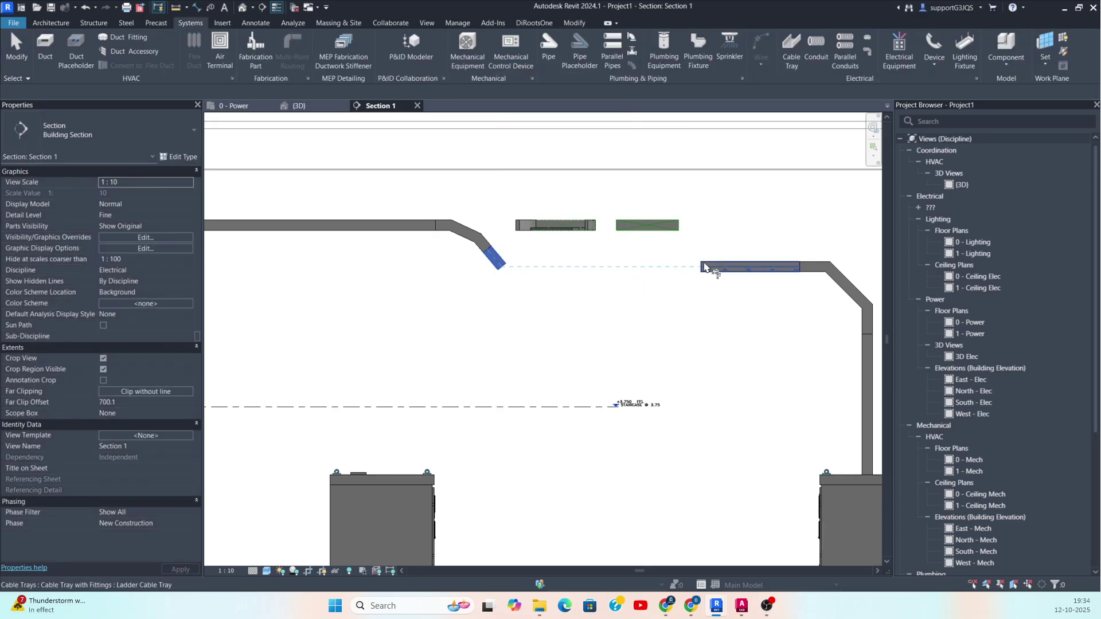
pyautogui.click(708, 265)
pyautogui.press('Escape')
# Nudge the lowered horizontal tray slightly further down and join it to the sloped tray with Trim/Extend to Corner.
pyautogui.moveTo(724, 287); pyautogui.dragTo(622, 261, button='middle')
pyautogui.click(623, 262)
pyautogui.press('Down')
pyautogui.press('Down')
pyautogui.press('Down')
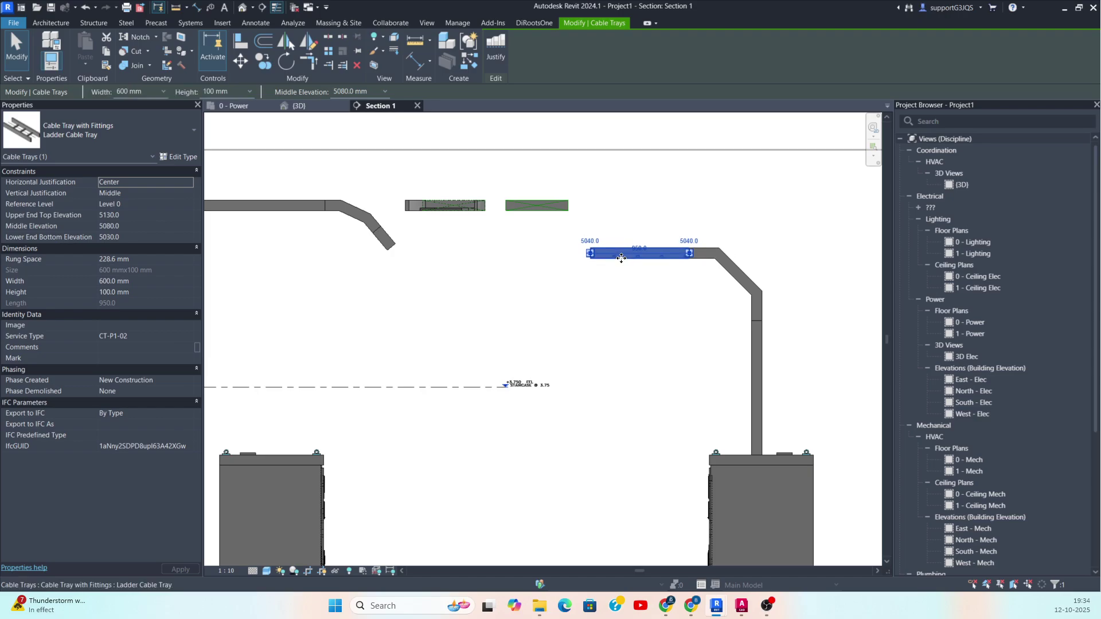
pyautogui.click(560, 275)
pyautogui.press('t')
pyautogui.press('r')
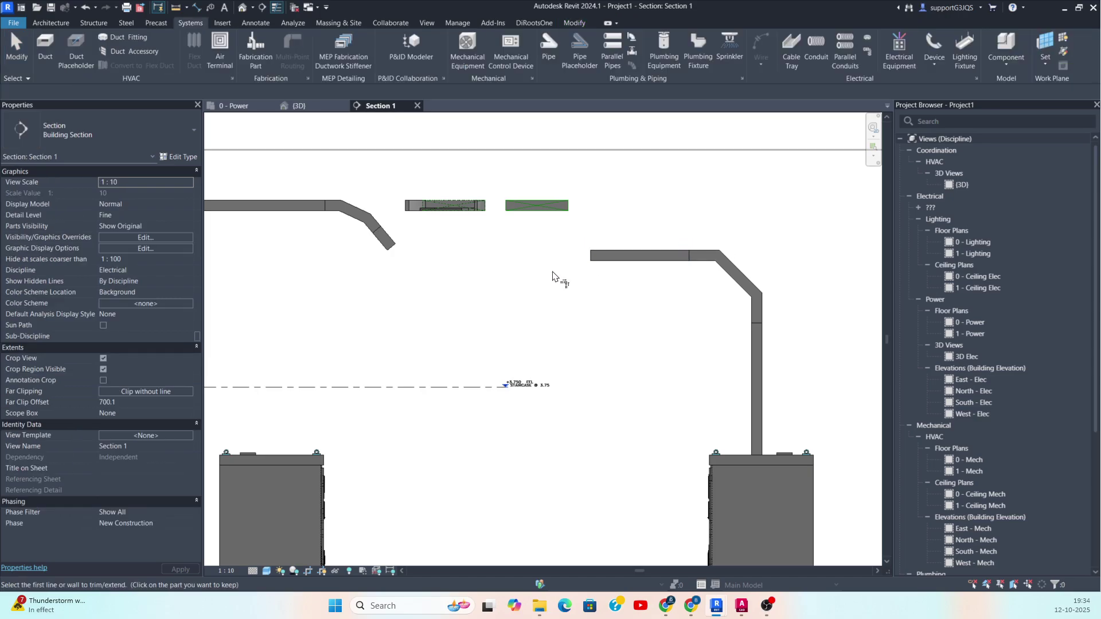
pyautogui.click(614, 256)
pyautogui.click(388, 241)
pyautogui.press('Escape')
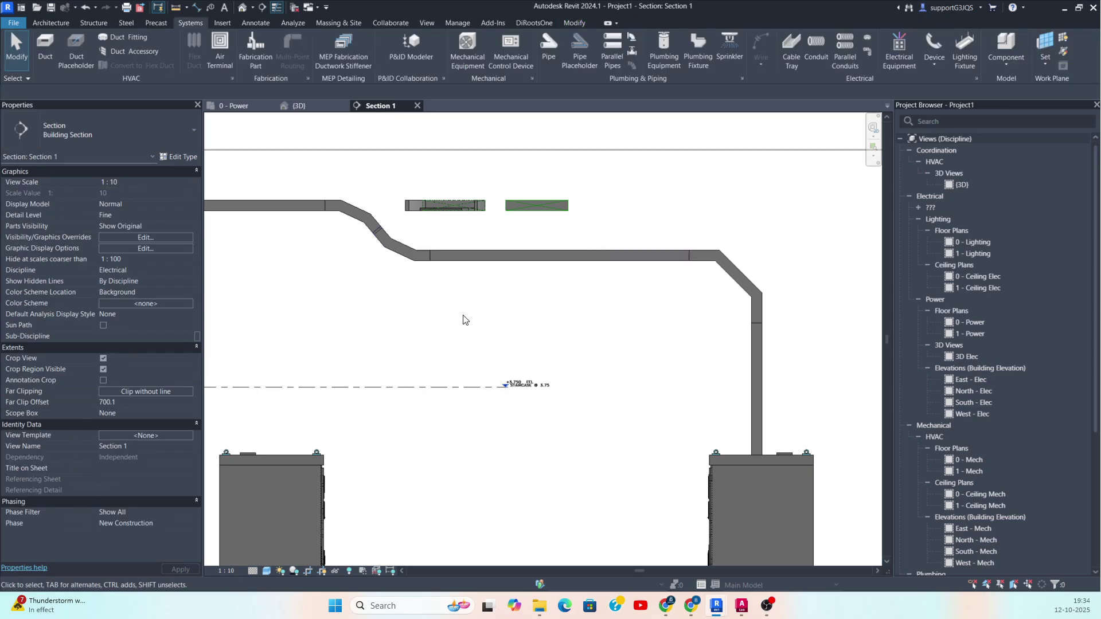
# Isolate the trays and both switchgear rows from Section 1 in a 3D selection box and view the routing from another side.
pyautogui.scroll(-3, 578, 273)
pyautogui.scroll(-2, 386, 226)
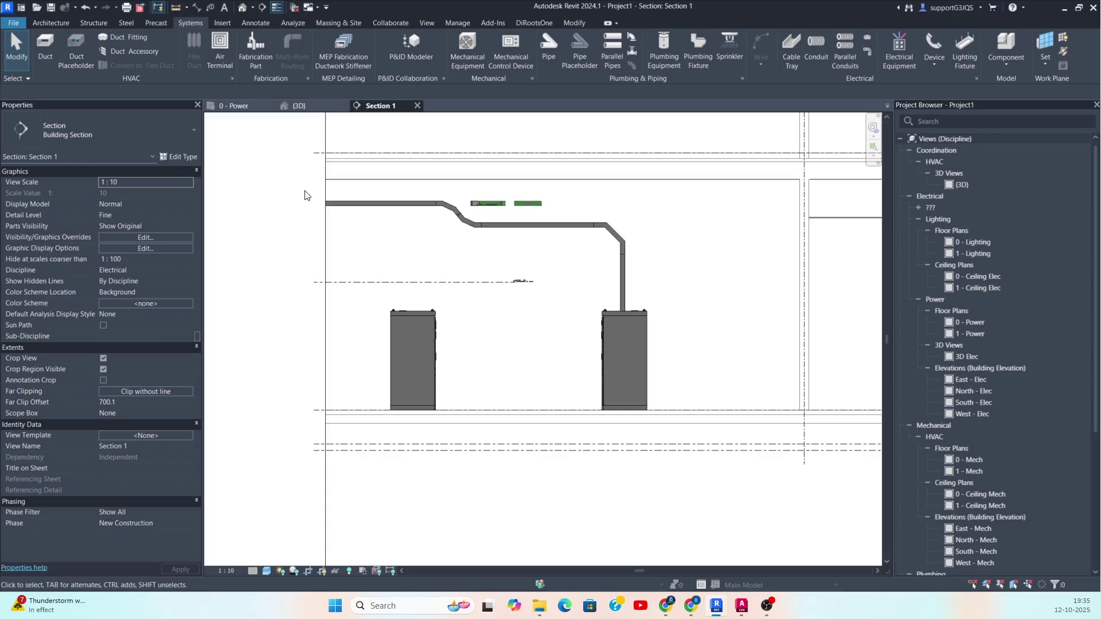
pyautogui.moveTo(298, 181); pyautogui.dragTo(674, 438)
pyautogui.click(373, 65)
pyautogui.keyDown('shift'); pyautogui.moveTo(556, 270); pyautogui.dragTo(518, 432, button='middle'); pyautogui.keyUp('shift')
pyautogui.click(518, 432)
pyautogui.scroll(2, 330, 361)
pyautogui.keyDown('shift'); pyautogui.moveTo(338, 373); pyautogui.dragTo(603, 413, button='middle'); pyautogui.keyUp('shift')
pyautogui.scroll(-3, 549, 362)
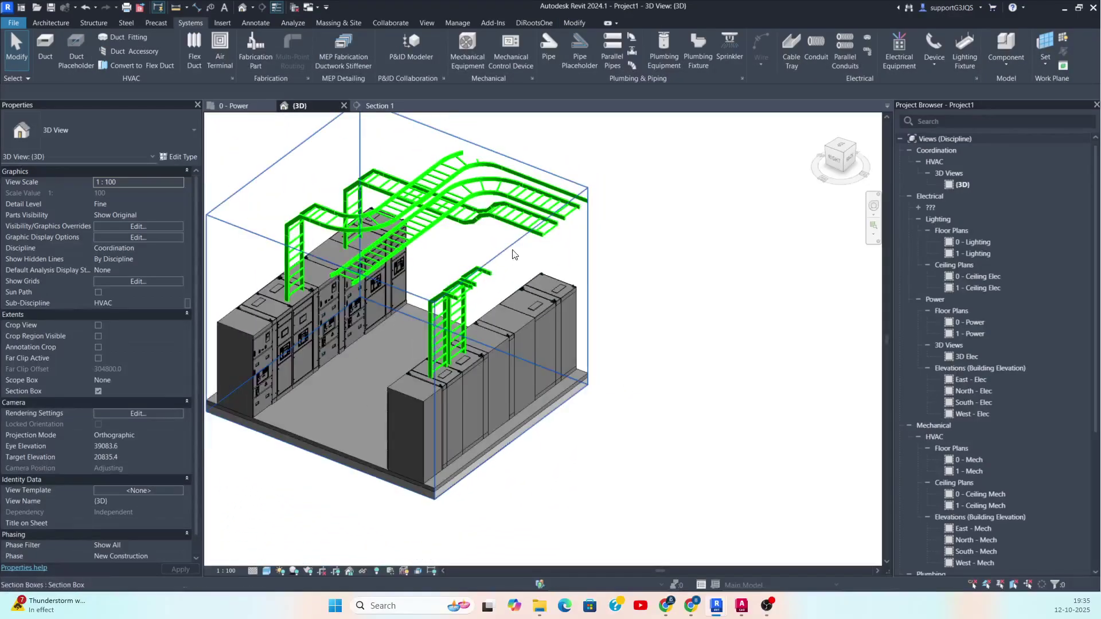
# Stretch the 3D section box toward the upper equipment to include the full length of the tray runs.
pyautogui.click(518, 293)
pyautogui.keyDown('shift'); pyautogui.moveTo(512, 323); pyautogui.dragTo(436, 396, button='middle'); pyautogui.keyUp('shift')
pyautogui.keyDown('shift'); pyautogui.moveTo(382, 420); pyautogui.dragTo(436, 439, button='middle'); pyautogui.keyUp('shift')
pyautogui.click(349, 187)
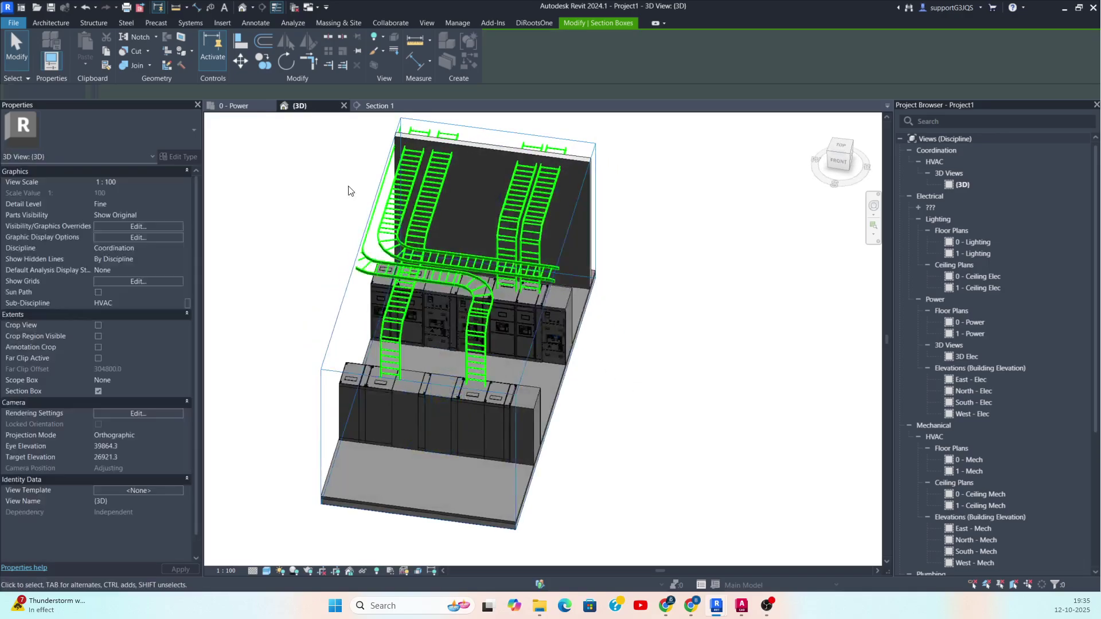
# Return to the 0 - Power plan and place a leader tag on the leftmost vertical tray run.
pyautogui.click(238, 106)
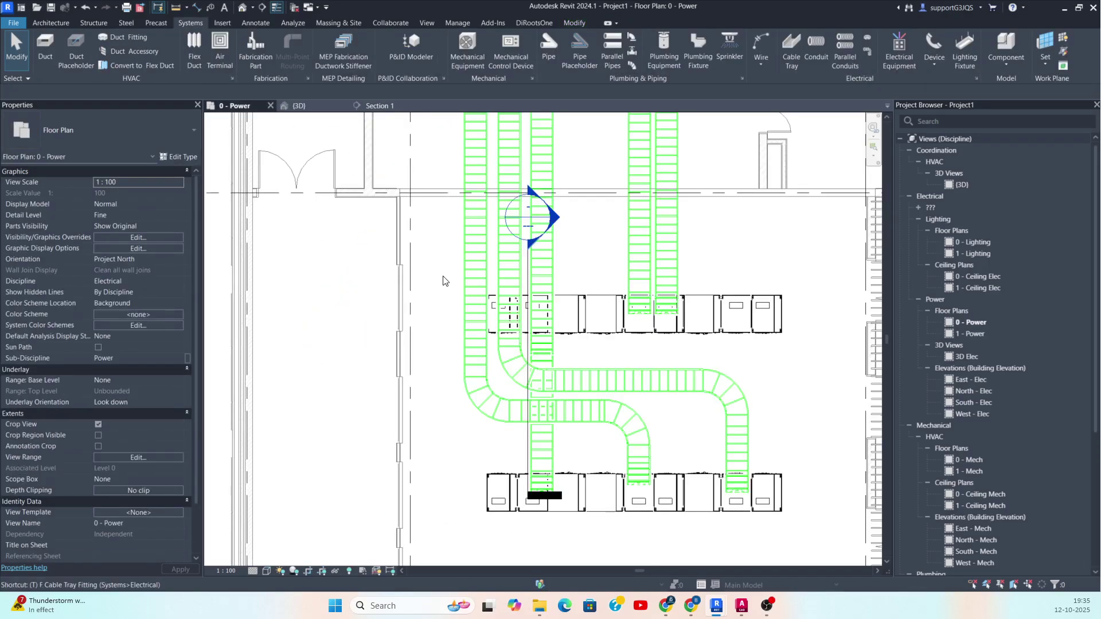
pyautogui.press('g')
pyautogui.click(464, 270)
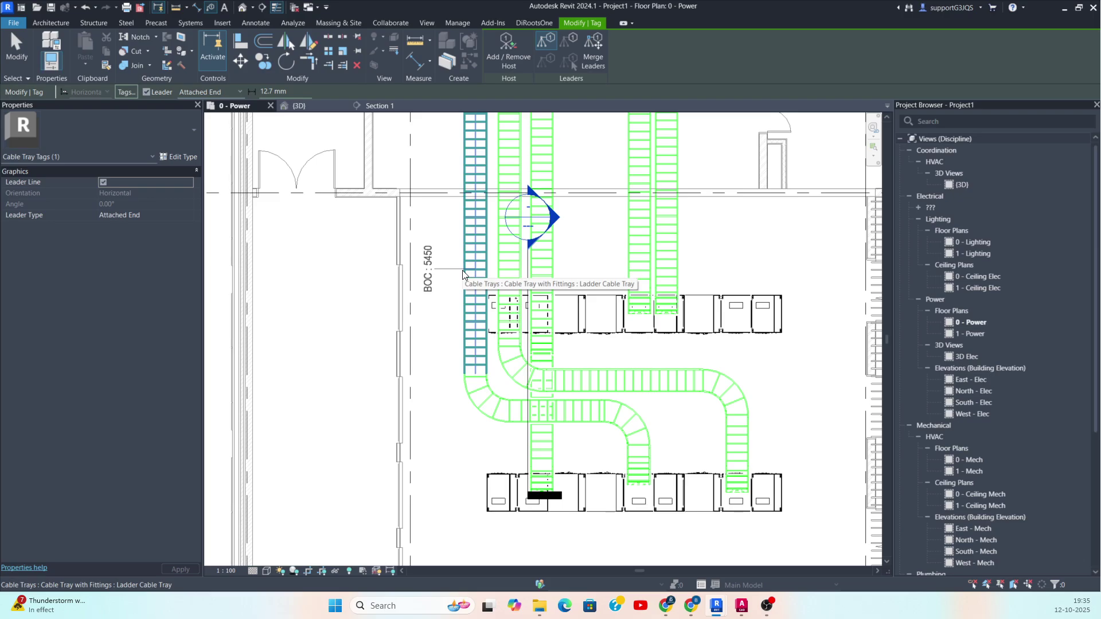
pyautogui.press('Escape')
pyautogui.press('Escape')
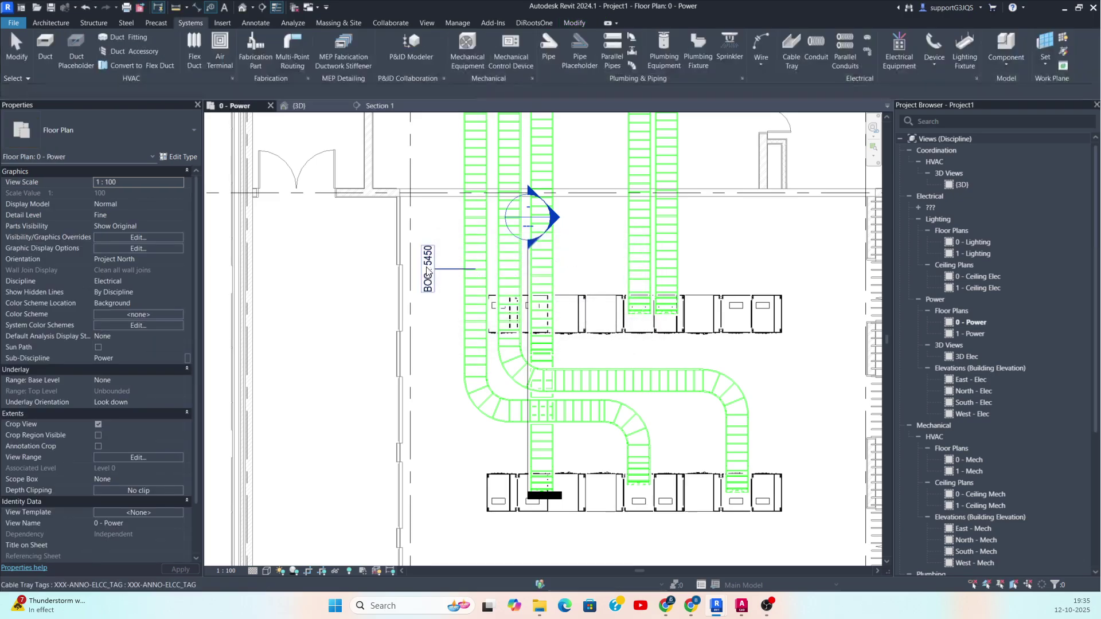
# Try the Cable Tray Size Tag type on the leftmost tray's tag and undo the type change.
pyautogui.click(427, 272)
pyautogui.click(133, 133)
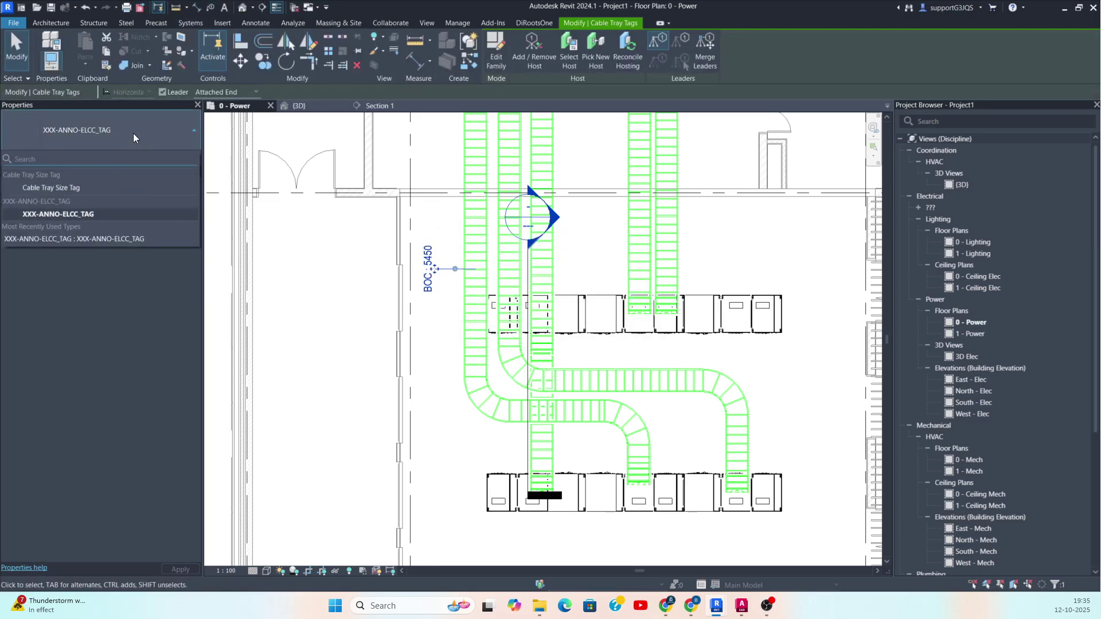
pyautogui.click(63, 188)
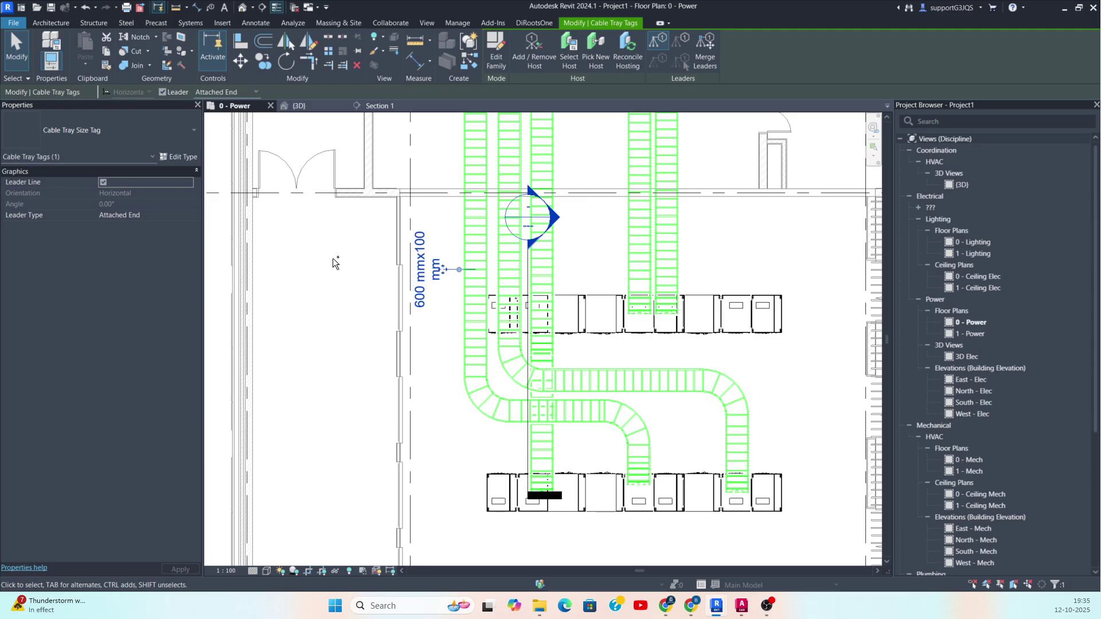
pyautogui.hotkey('ctrl', 'z')
# Set the tag's leader to Free End and move the tag text and leader elbow away from the tray.
pyautogui.click(427, 287)
pyautogui.scroll(2, 428, 287)
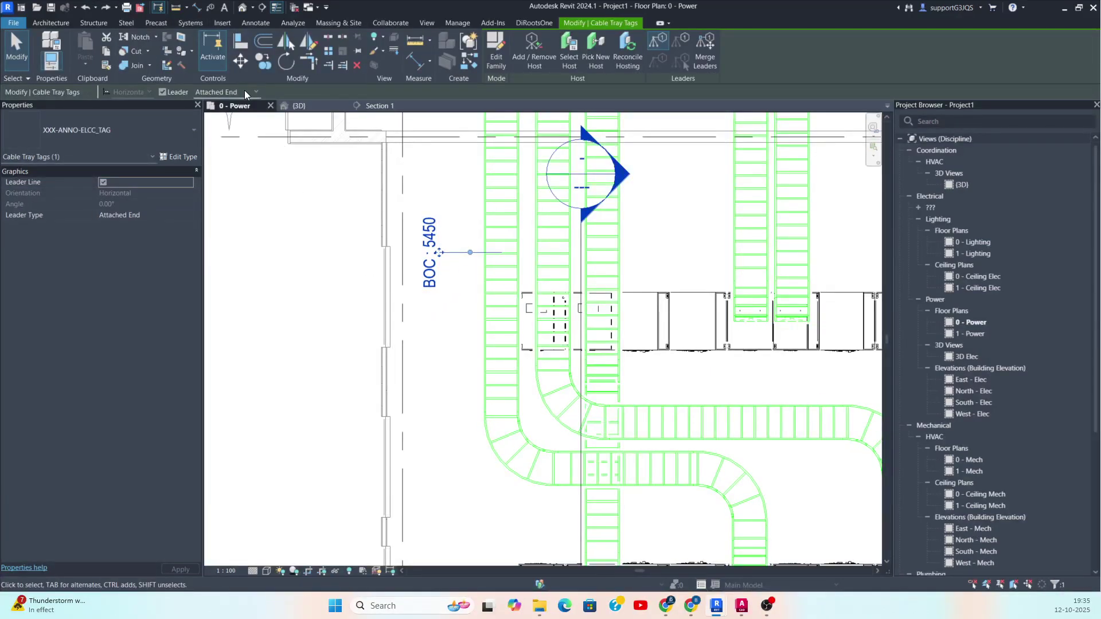
pyautogui.click(210, 113)
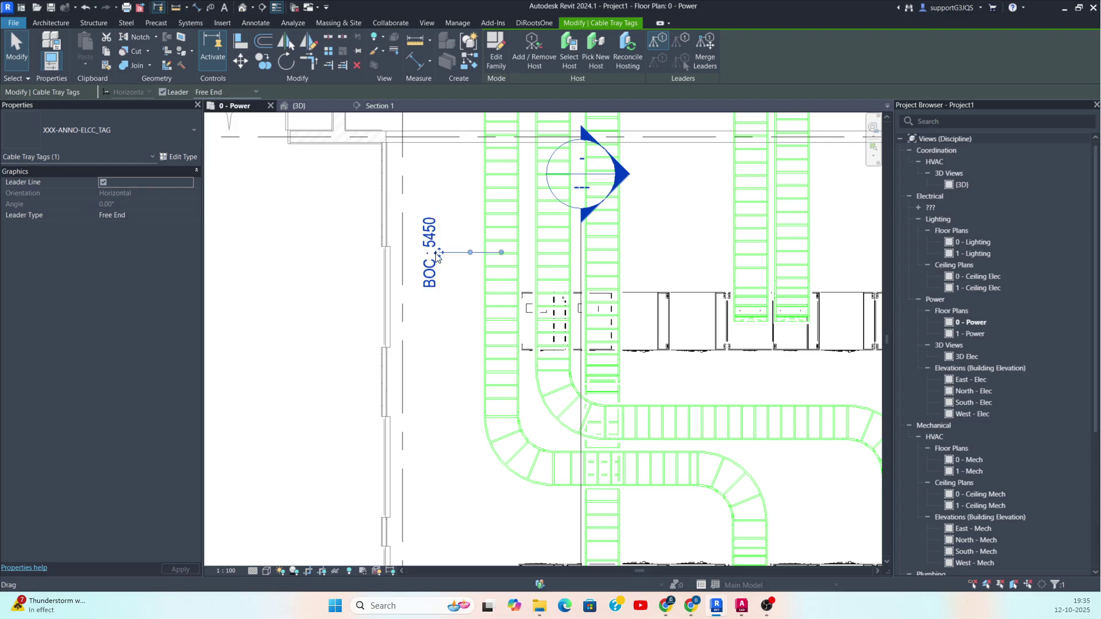
pyautogui.moveTo(437, 256); pyautogui.dragTo(380, 253)
pyautogui.moveTo(472, 291); pyautogui.dragTo(575, 292, button='middle')
pyautogui.moveTo(432, 268); pyautogui.dragTo(485, 256)
pyautogui.click(433, 271)
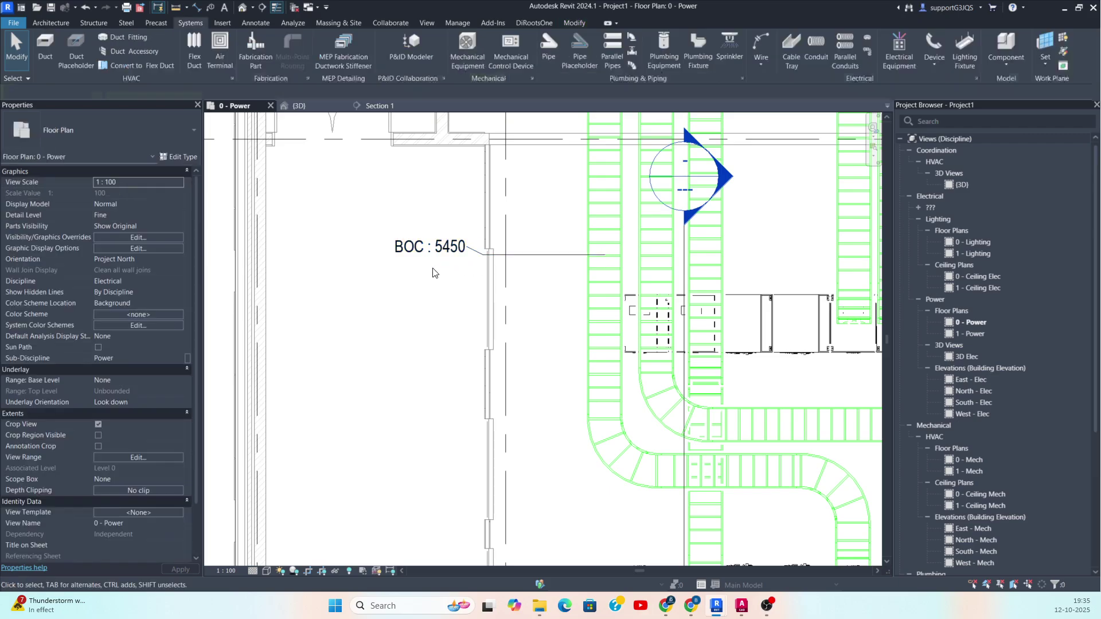
# Delete the tag and place a new one with a Free End leader on the leftmost vertical tray run.
pyautogui.click(440, 252)
pyautogui.press('Delete')
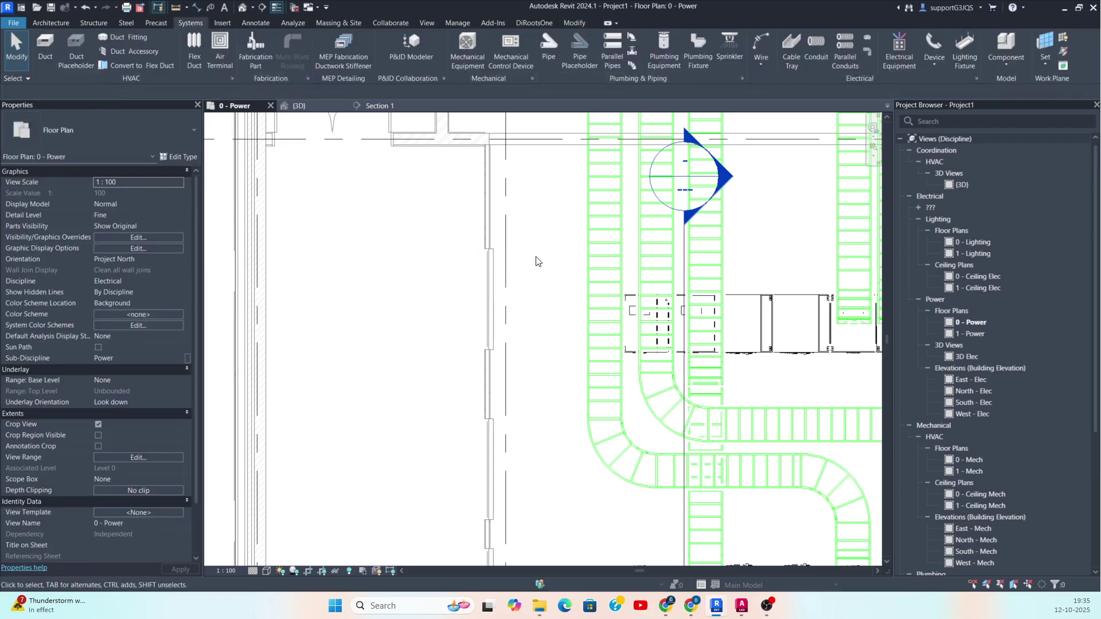
pyautogui.press('t')
pyautogui.press('g')
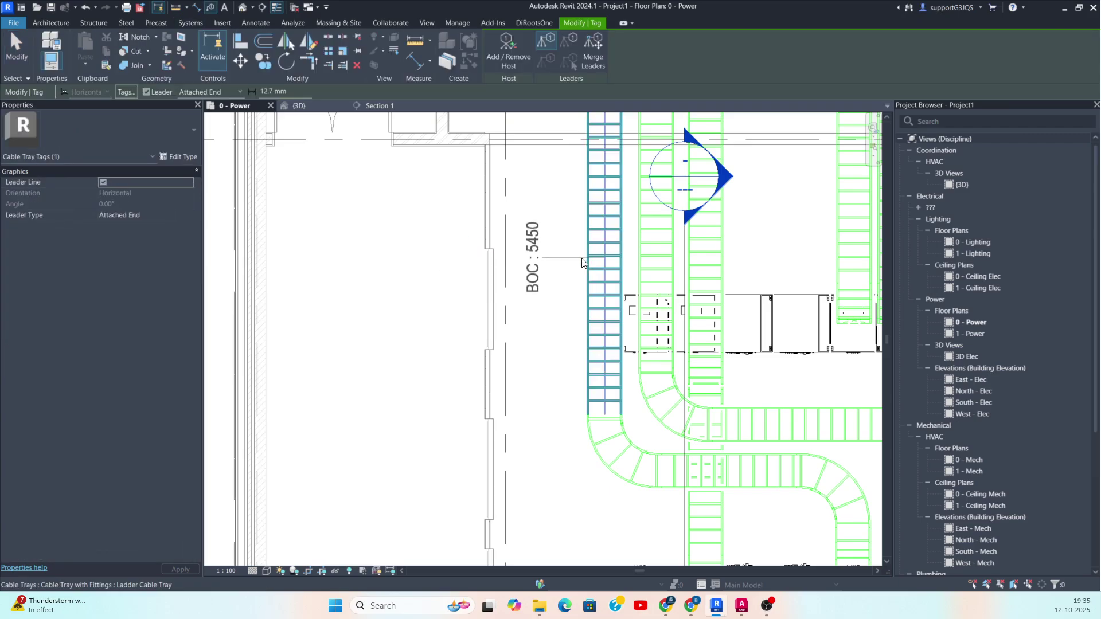
pyautogui.click(234, 93)
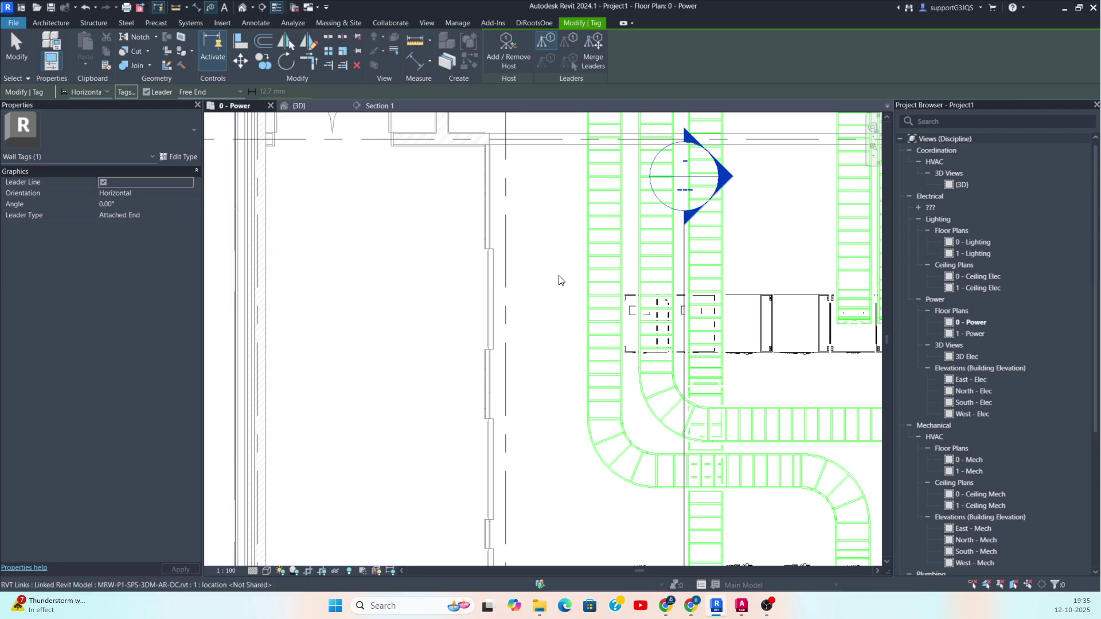
pyautogui.click(582, 288)
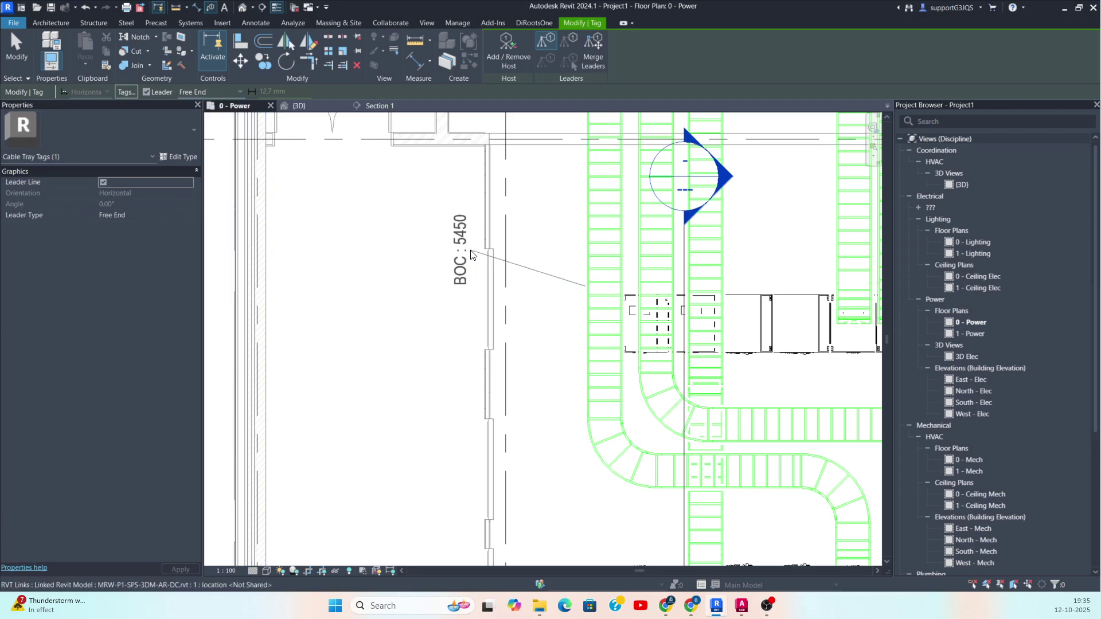
pyautogui.click(413, 257)
pyautogui.press('Escape')
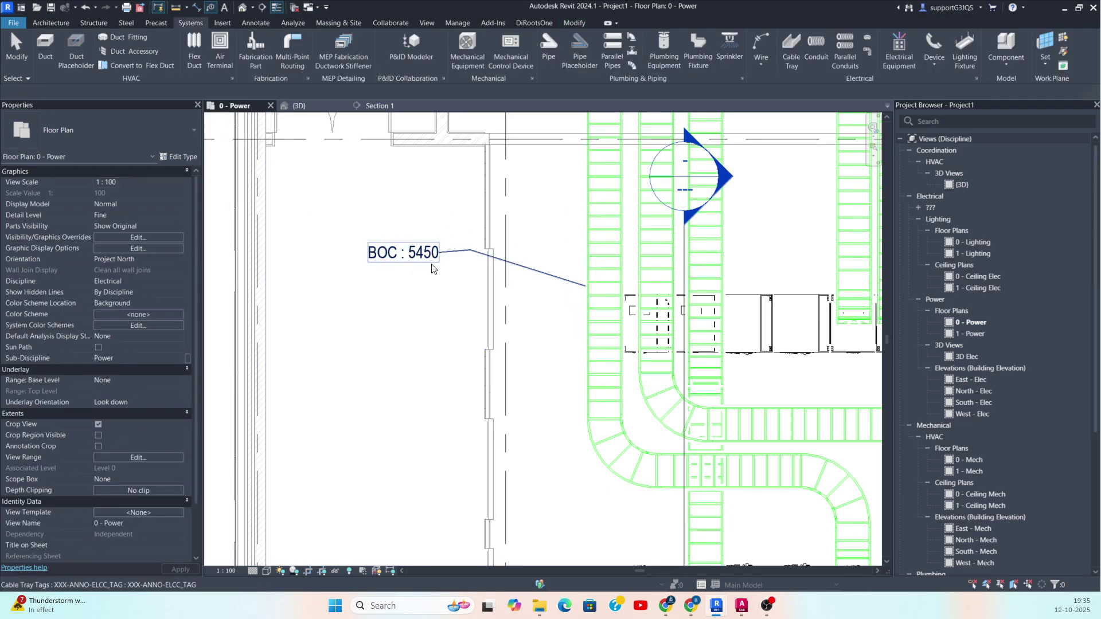
# Adjust the new tag's leader elbow so its landing runs horizontally from the text.
pyautogui.scroll(2, 458, 253)
pyautogui.click(460, 251)
pyautogui.moveTo(480, 248); pyautogui.dragTo(479, 253)
pyautogui.click(535, 307)
pyautogui.scroll(-3, 535, 306)
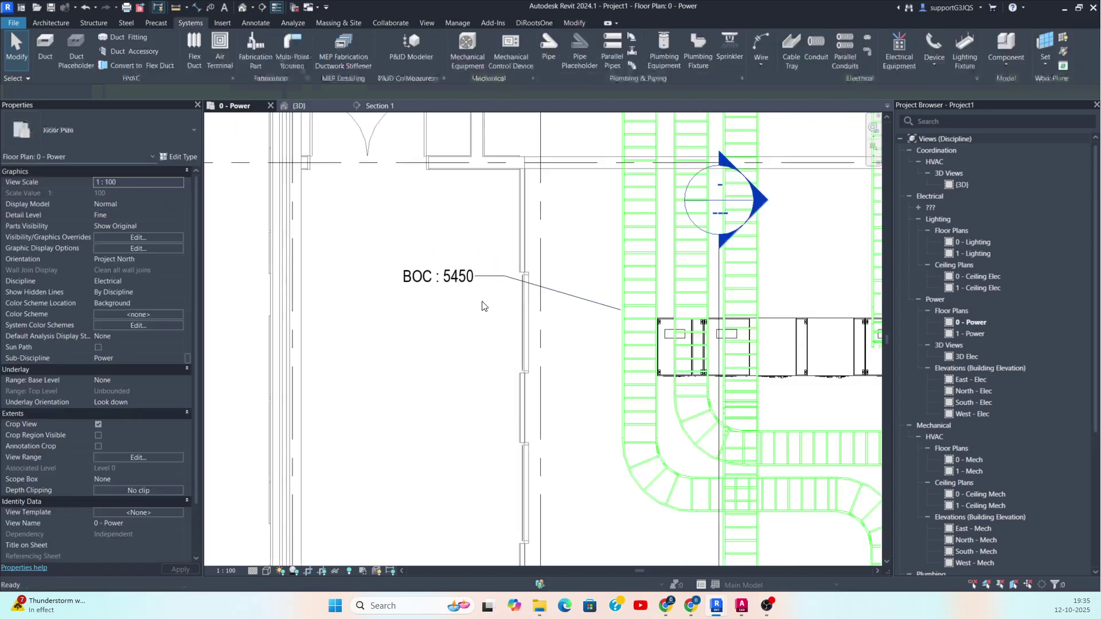
# Open the cable tray tag's family for editing and open its label for editing.
pyautogui.click(441, 289)
pyautogui.scroll(2, 442, 287)
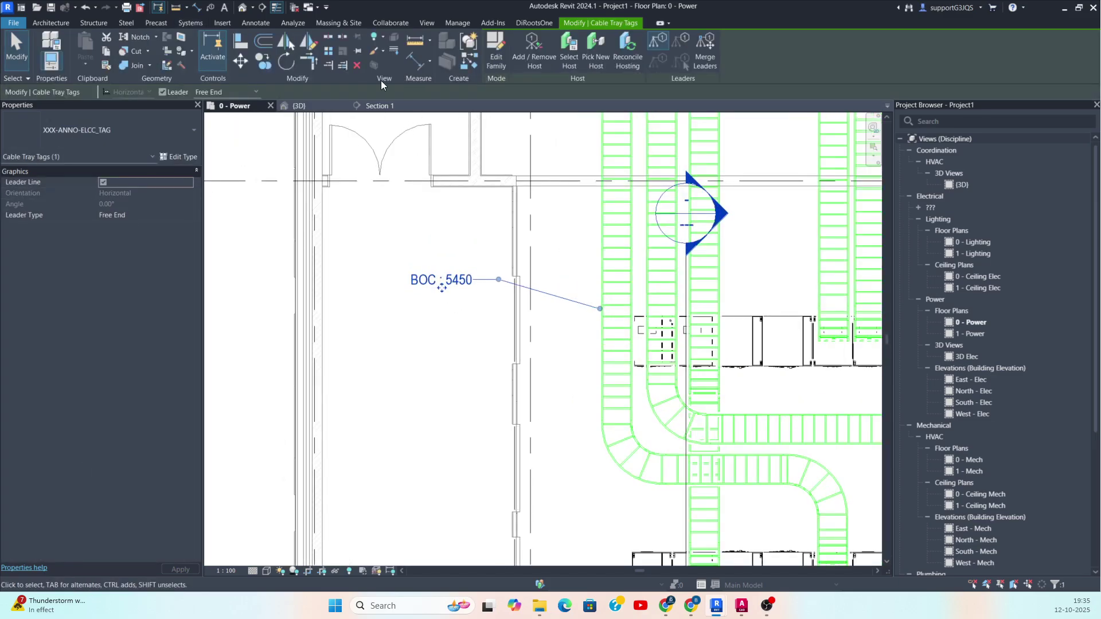
pyautogui.click(493, 56)
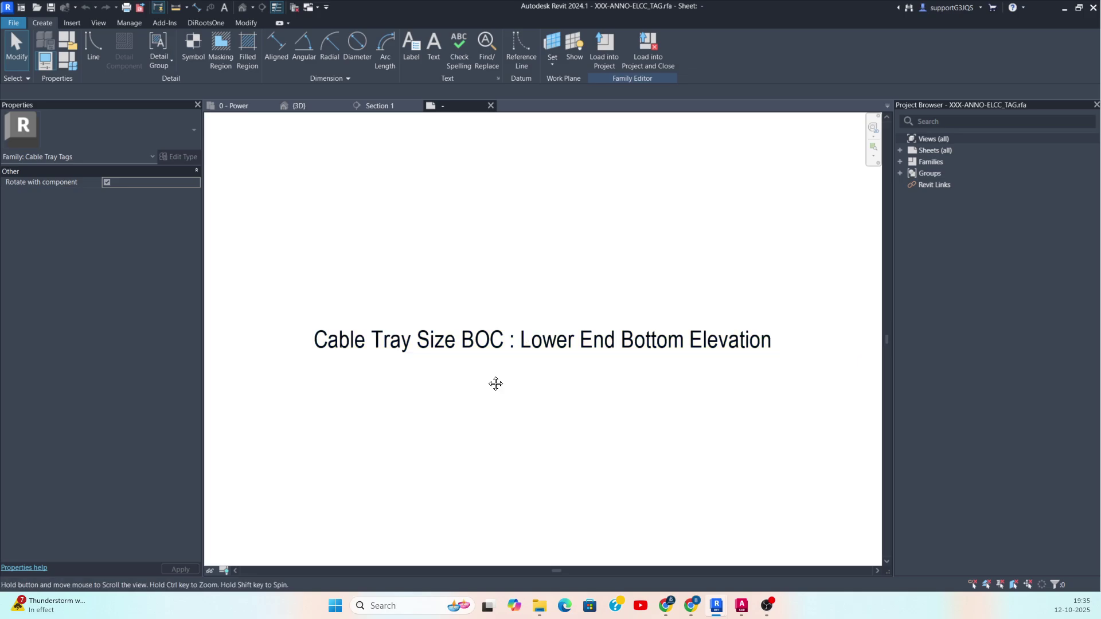
pyautogui.moveTo(494, 384); pyautogui.dragTo(538, 332, button='middle')
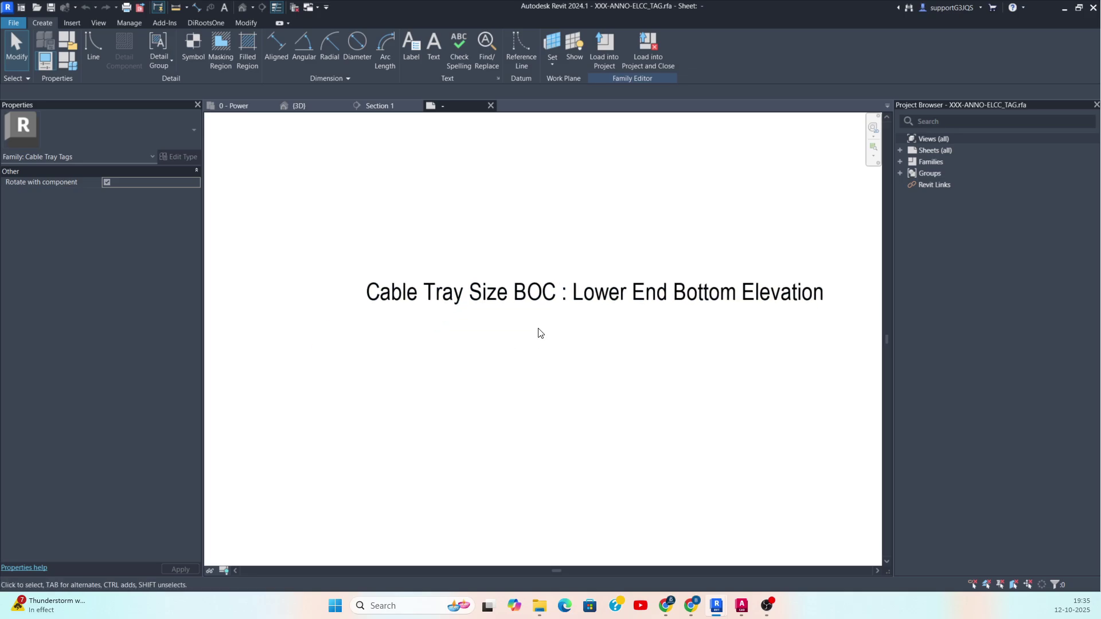
pyautogui.click(493, 302)
pyautogui.click(146, 194)
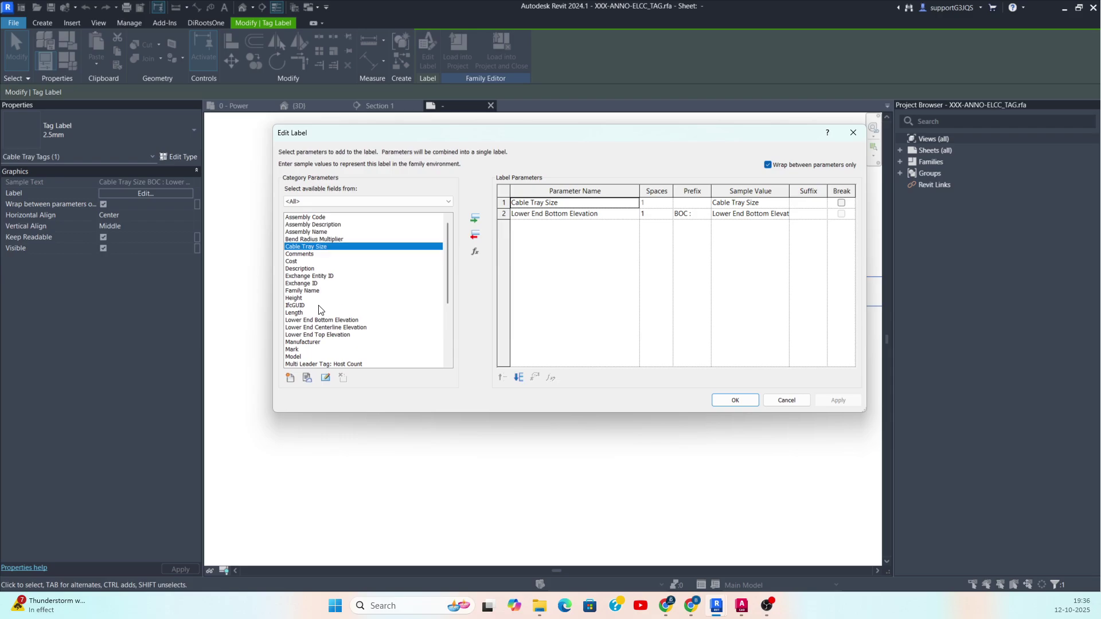
# Replace the Cable Tray Size parameter in the label with Size, placed ahead of Lower End Bottom Elevation.
pyautogui.scroll(-5, 319, 310)
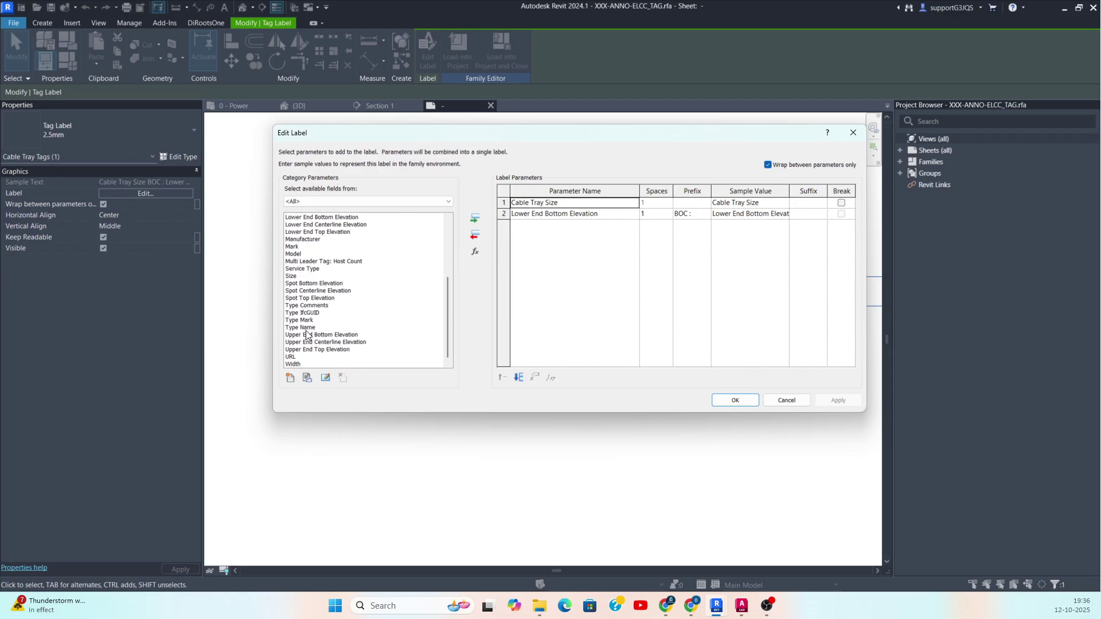
pyautogui.click(475, 218)
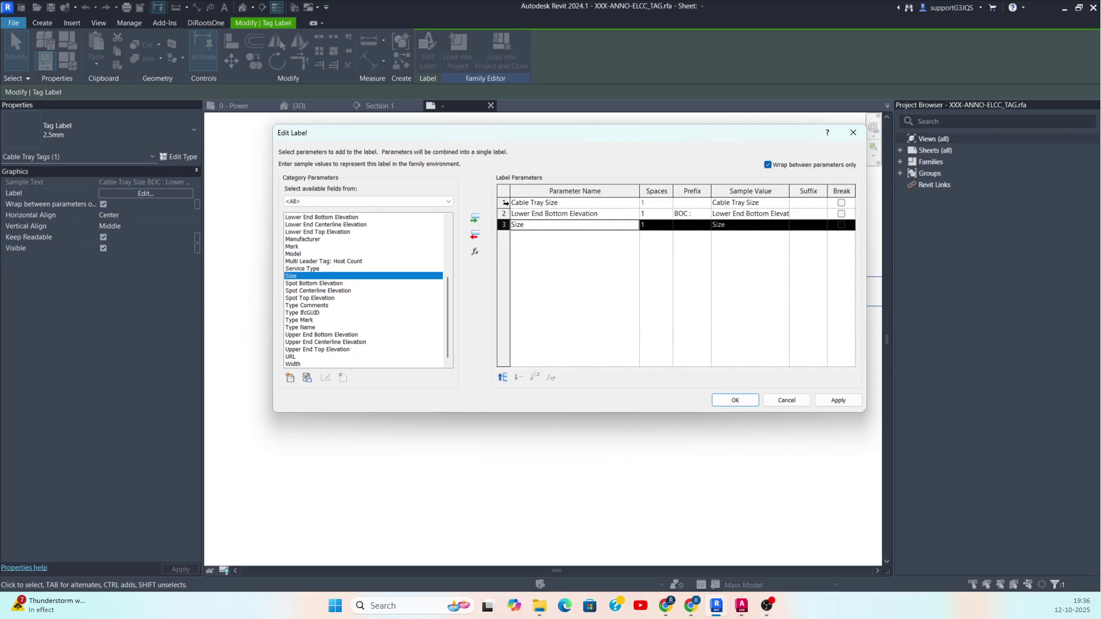
pyautogui.click(504, 202)
pyautogui.click(475, 235)
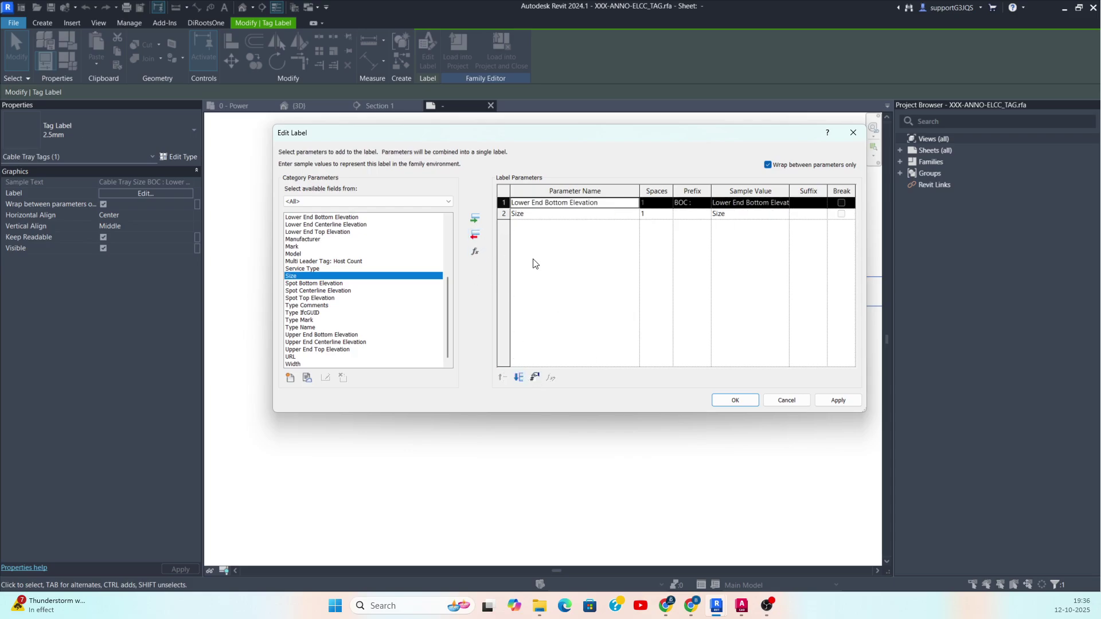
pyautogui.click(534, 214)
pyautogui.click(503, 377)
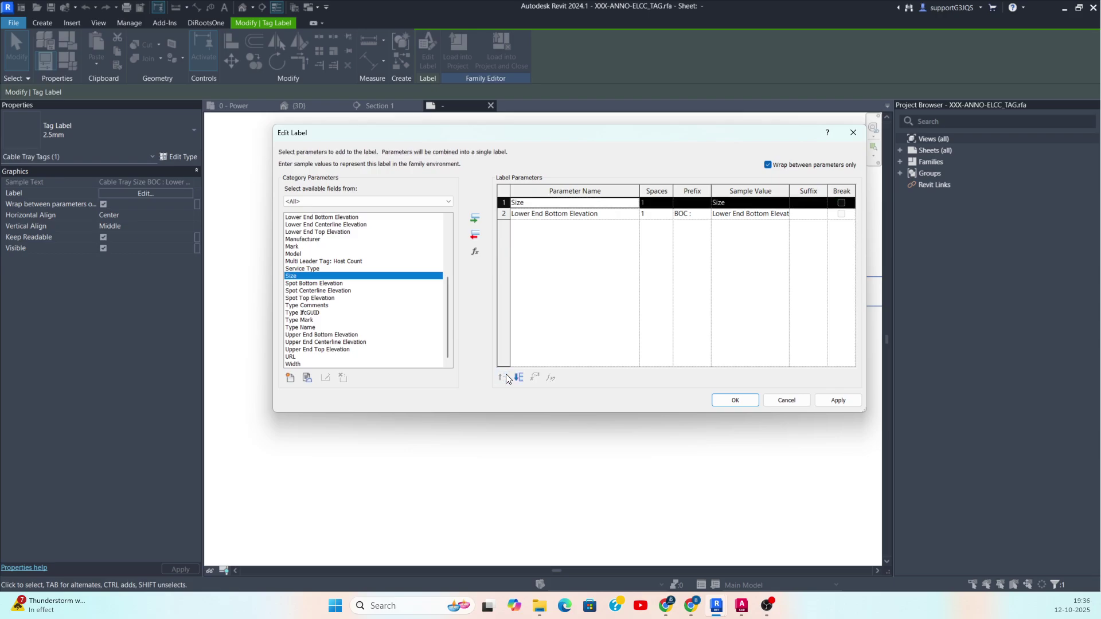
pyautogui.click(724, 403)
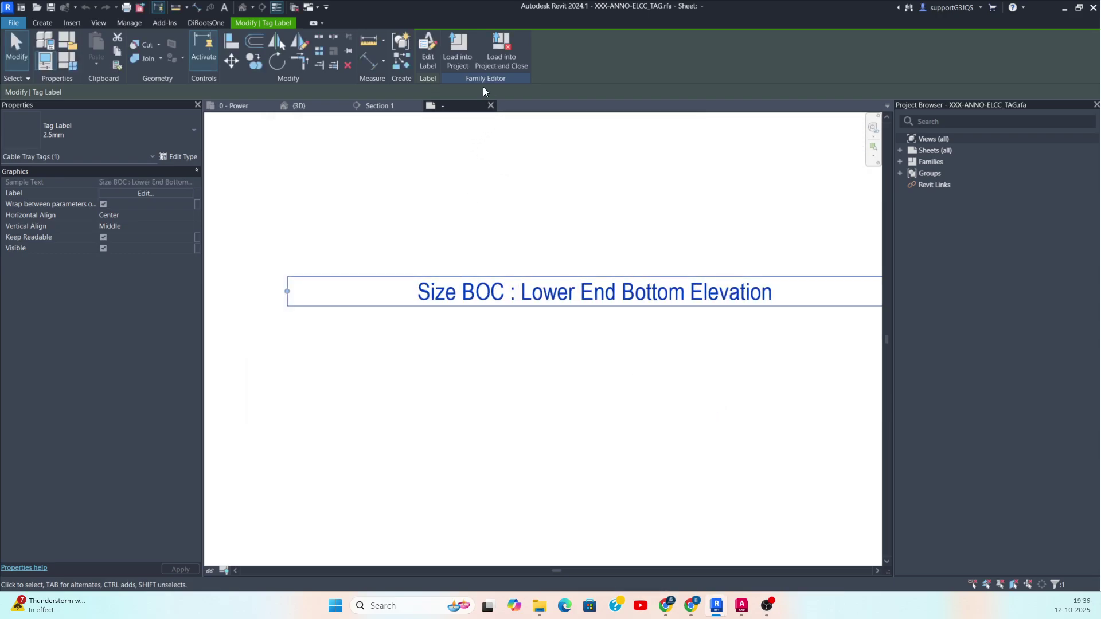
# Load the edited tag family into the project, overwriting the existing version and its parameter values.
pyautogui.click(463, 57)
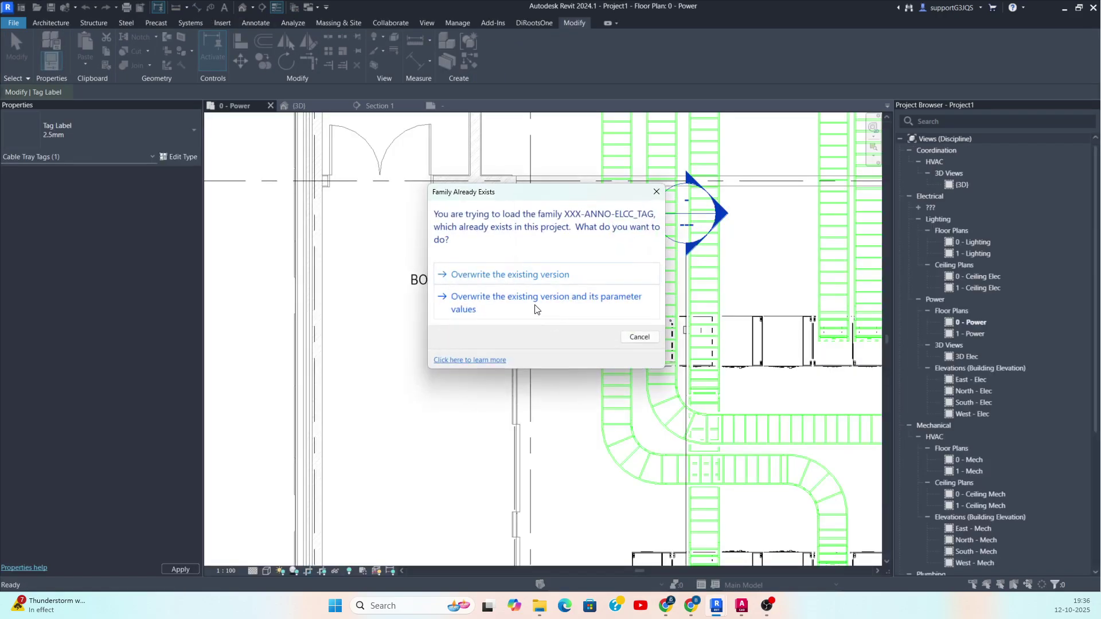
pyautogui.click(507, 303)
pyautogui.scroll(1, 448, 291)
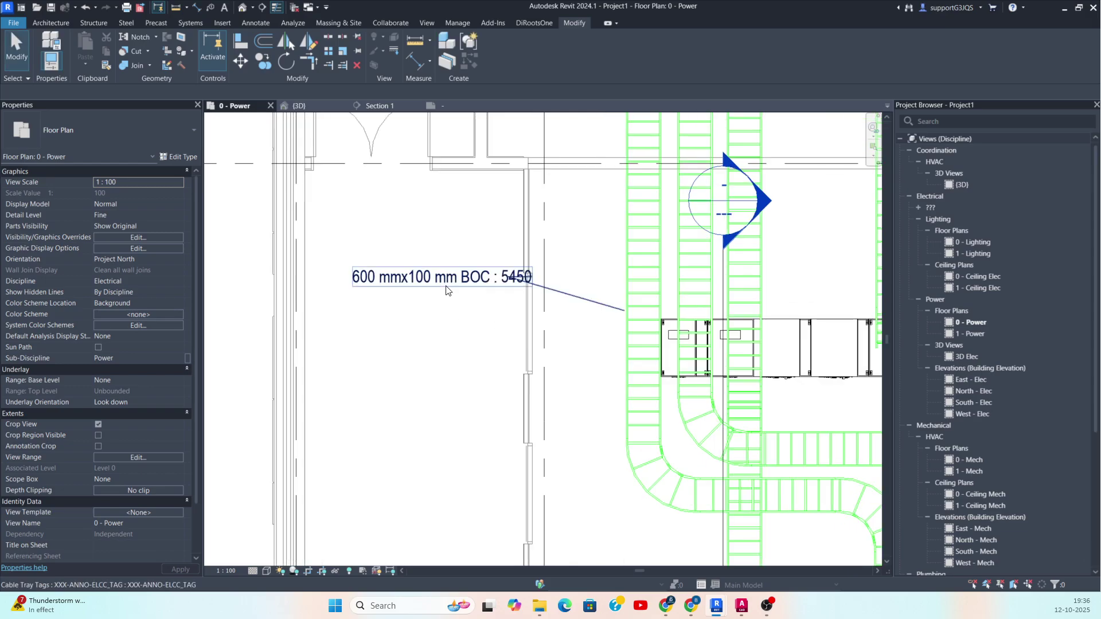
# Move the tag text further from the tray and shift its leader elbow toward the tray.
pyautogui.click(448, 287)
pyautogui.moveTo(440, 290); pyautogui.dragTo(404, 289)
pyautogui.moveTo(473, 276); pyautogui.dragTo(548, 275)
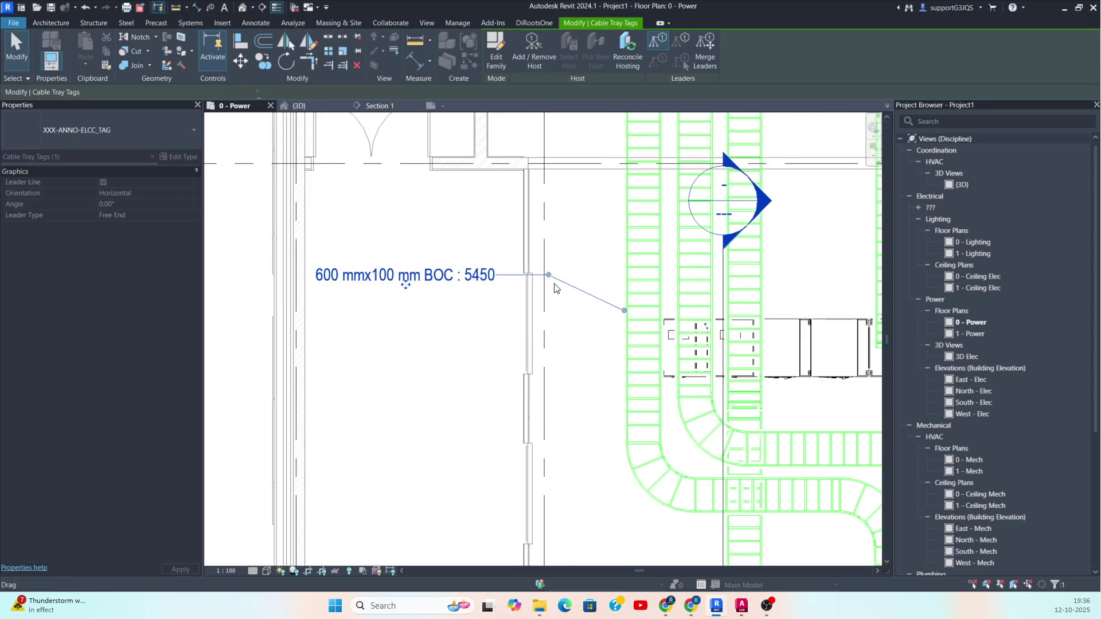
pyautogui.click(574, 308)
# Review the Elevation Base setting in the tag's type properties.
pyautogui.click(603, 305)
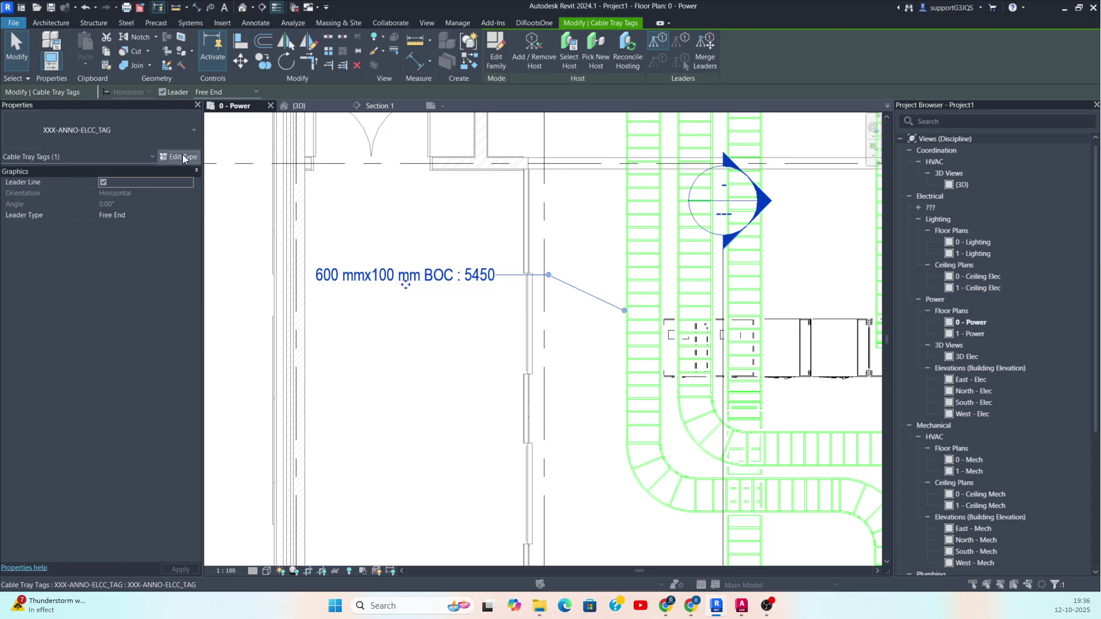
pyautogui.click(178, 157)
pyautogui.click(781, 167)
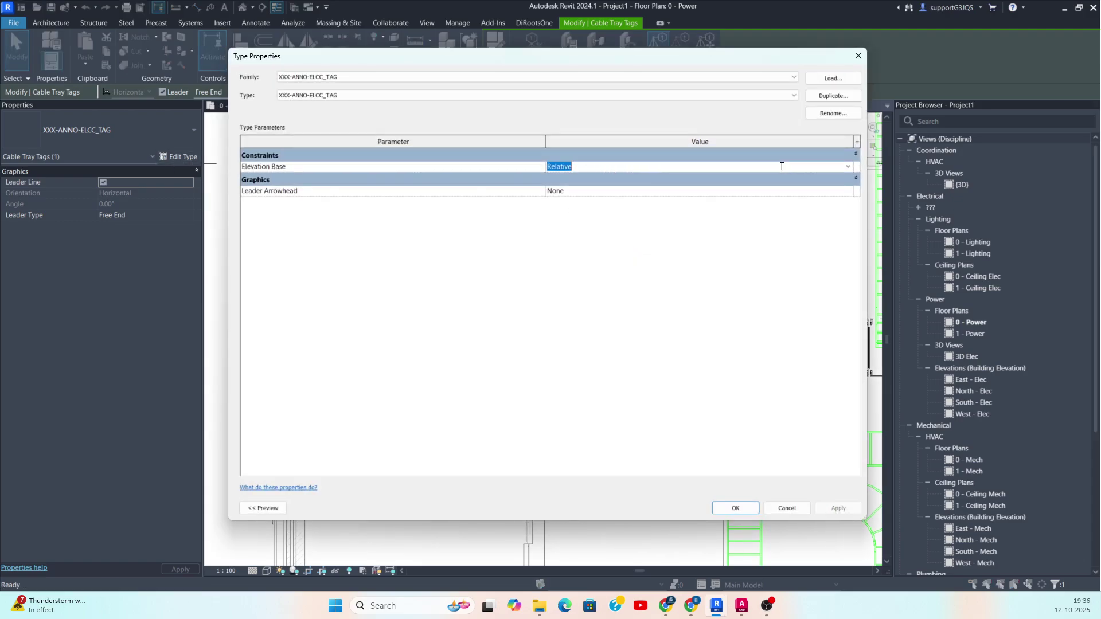
pyautogui.click(847, 168)
pyautogui.click(569, 187)
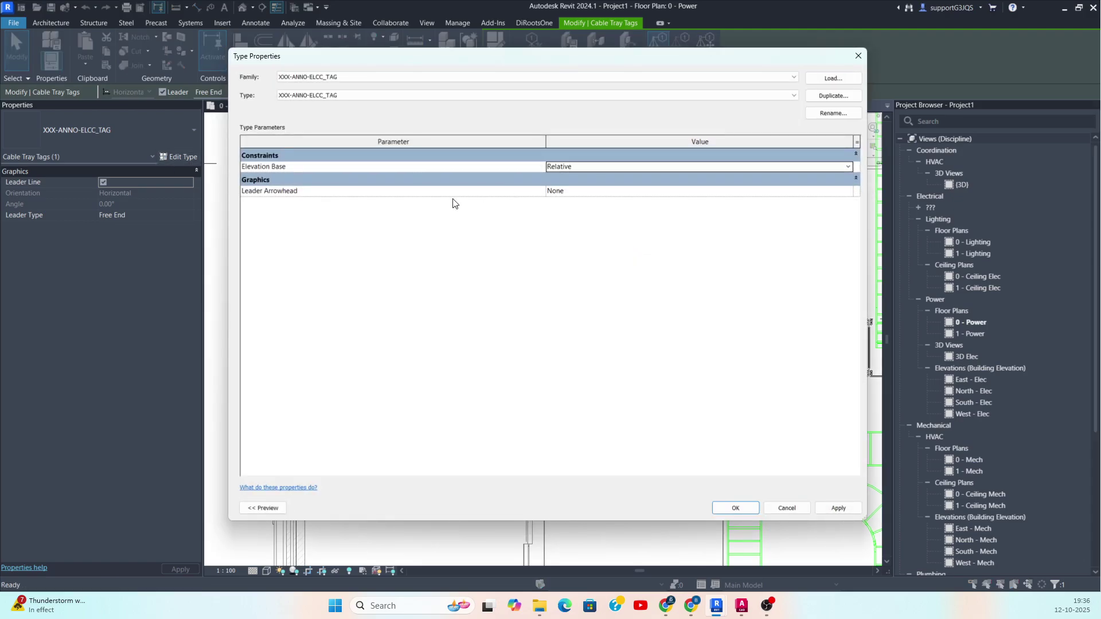
pyautogui.press('Return')
pyautogui.press('Escape')
pyautogui.click(358, 282)
pyautogui.press('Escape')
pyautogui.press('Escape')
# Set the tag type's leader arrowhead to Arrow Filled 15 Degree.
pyautogui.click(576, 293)
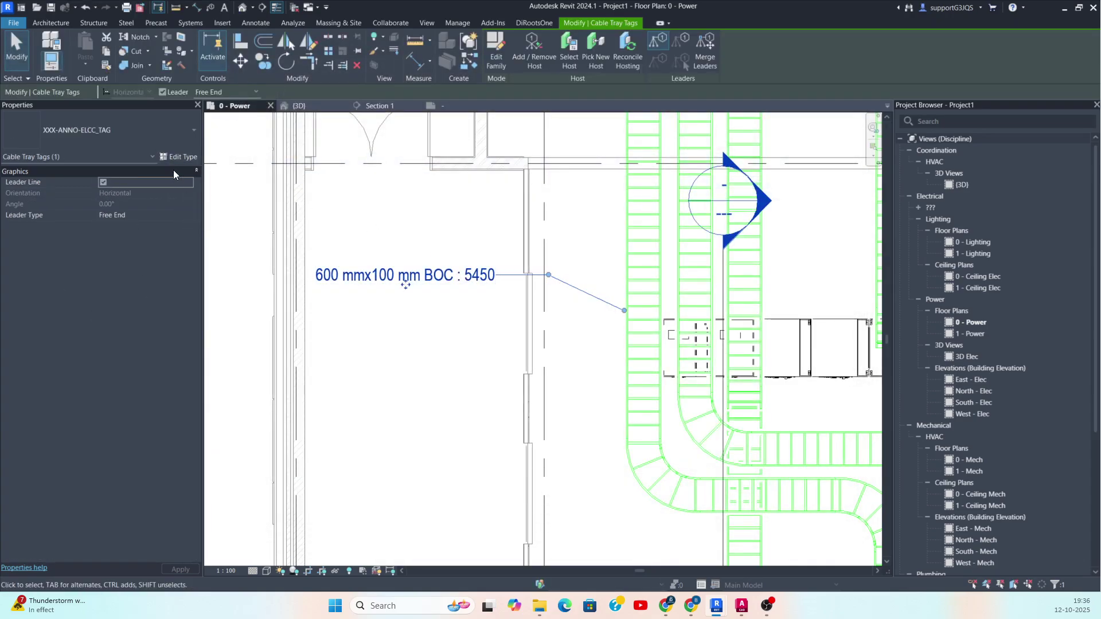
pyautogui.click(174, 157)
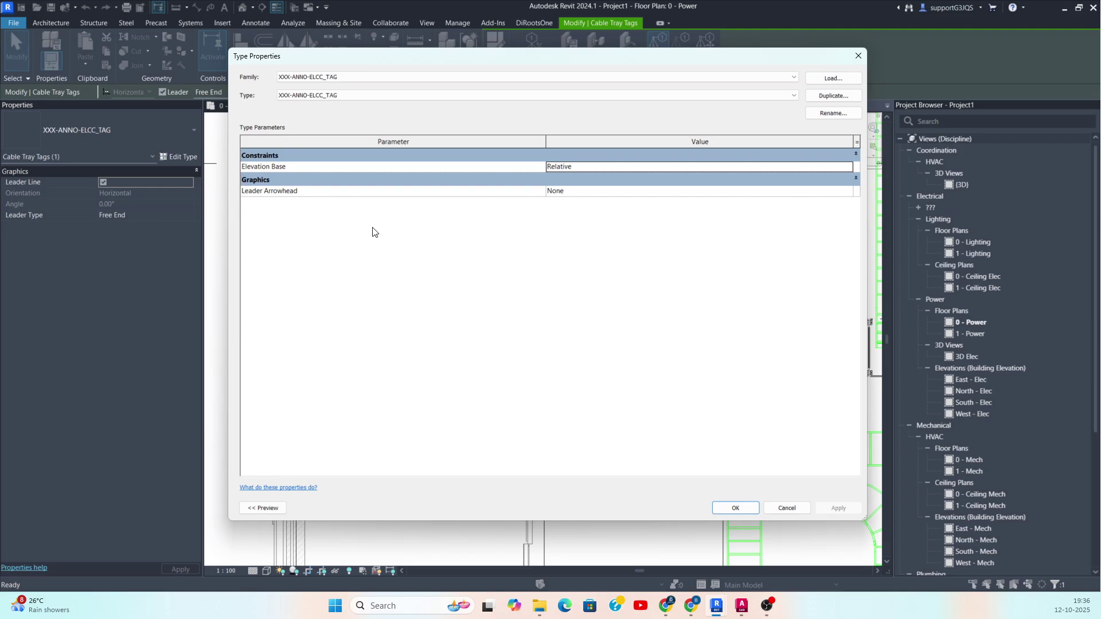
pyautogui.click(850, 194)
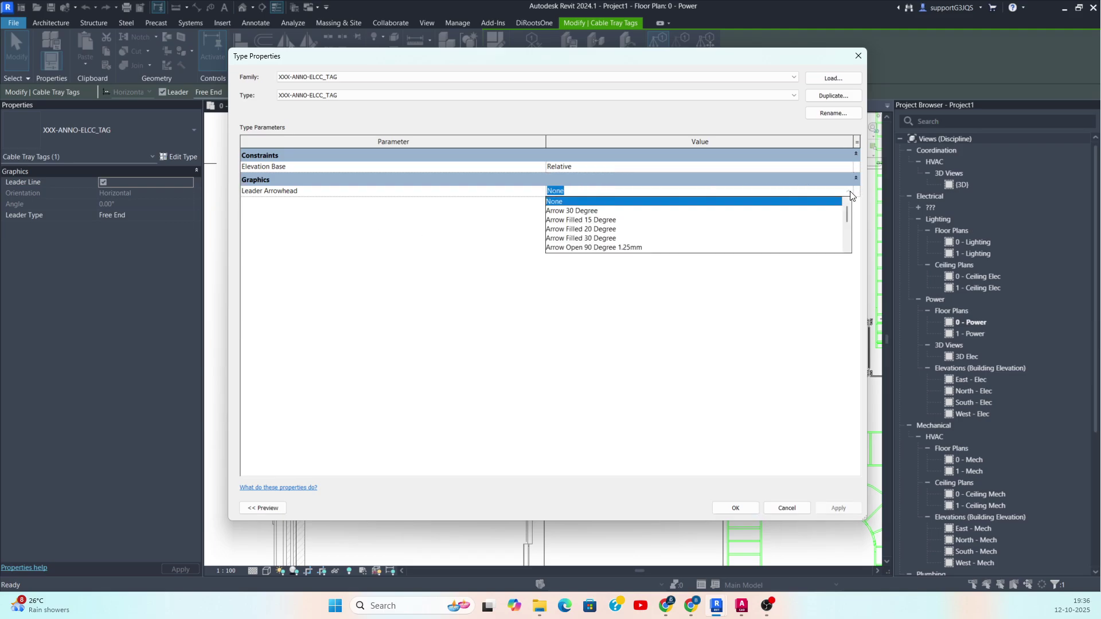
pyautogui.click(596, 222)
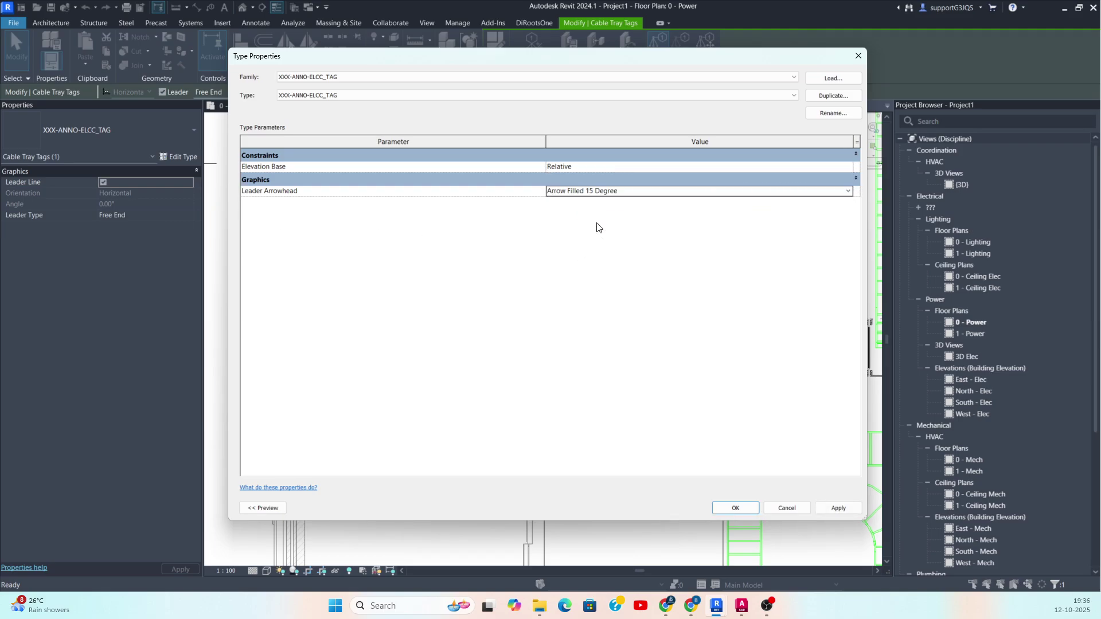
pyautogui.click(736, 508)
pyautogui.press('Escape')
pyautogui.scroll(-2, 539, 359)
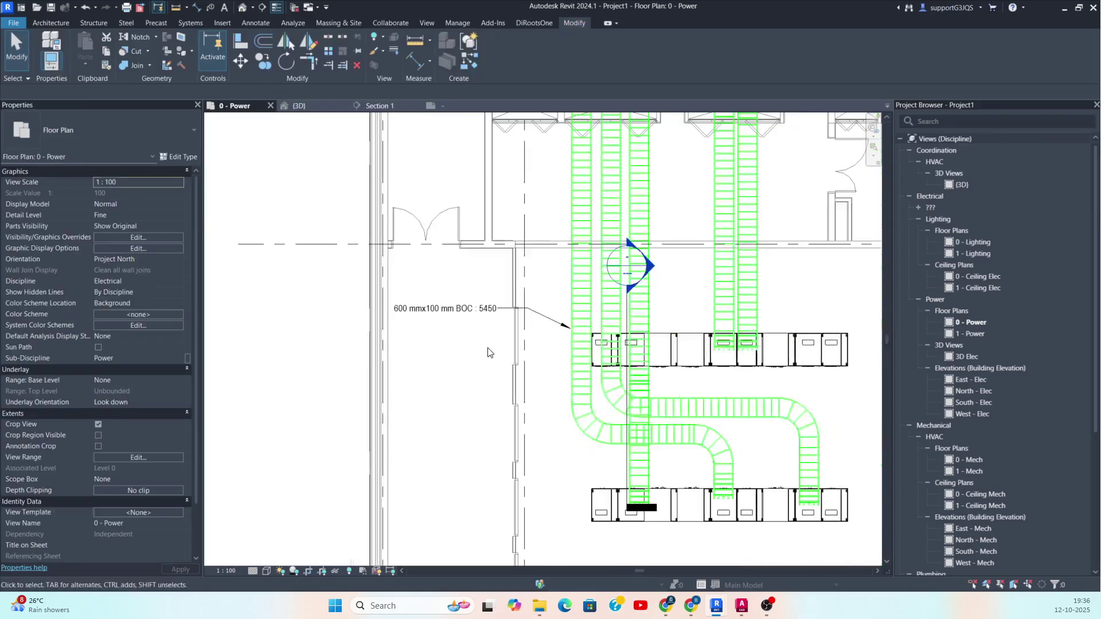
pyautogui.moveTo(539, 355); pyautogui.dragTo(713, 393, button='middle')
pyautogui.press('t')
pyautogui.press('g')
pyautogui.scroll(2, 723, 282)
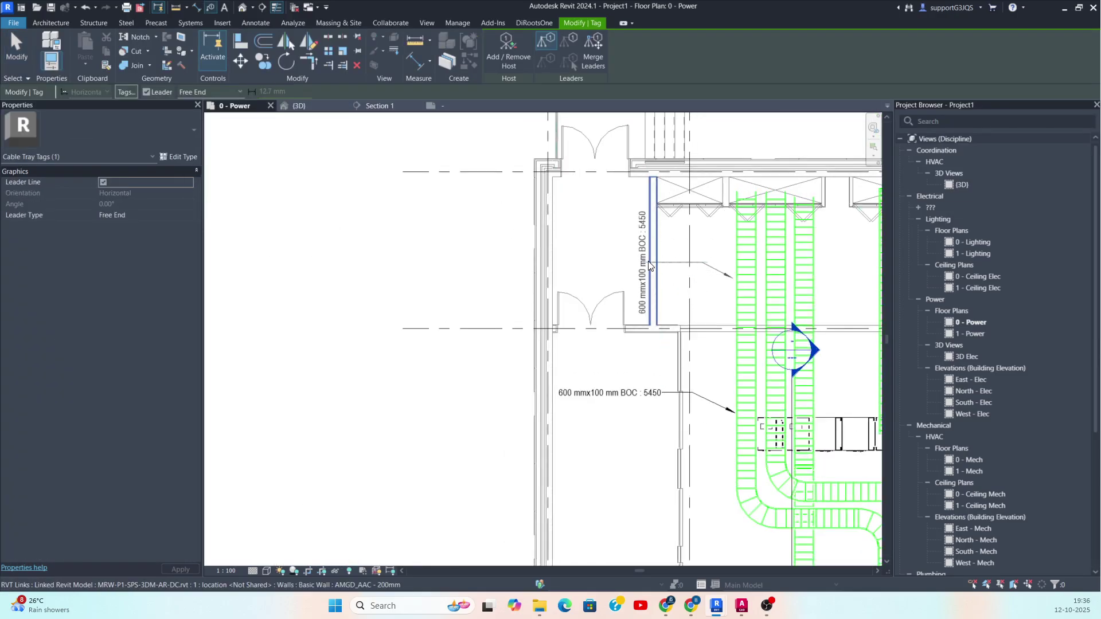
pyautogui.press('Escape')
# Place a matching horizontal size and BOC tag on the leftmost cable tray above the existing tag and align its leader shoulder.
pyautogui.click(594, 393)
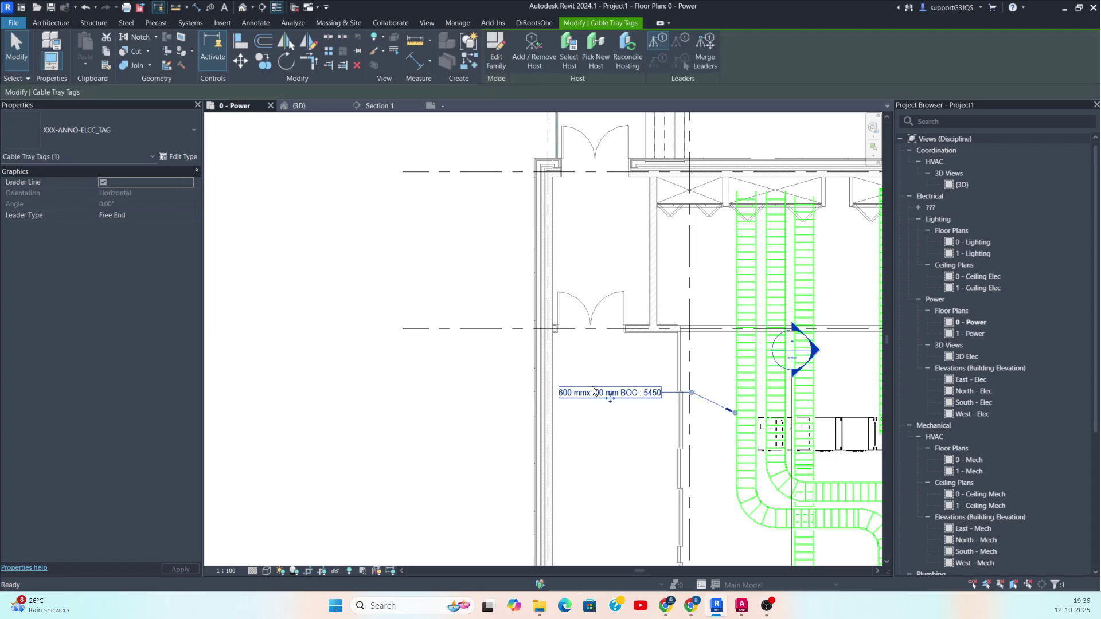
pyautogui.press('c')
pyautogui.press('s')
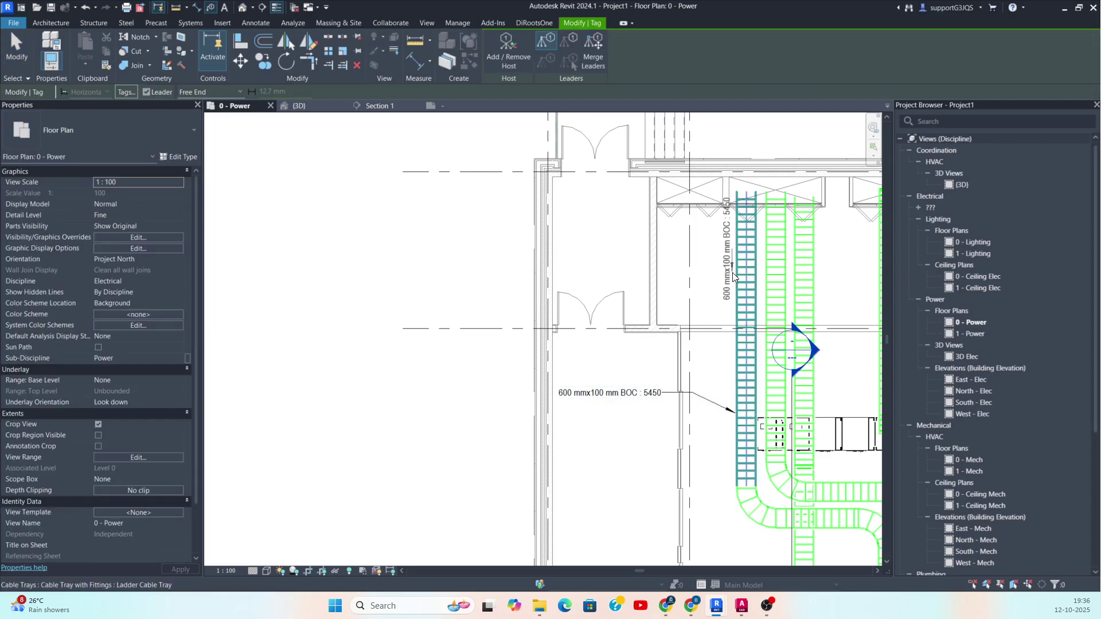
pyautogui.press('space')
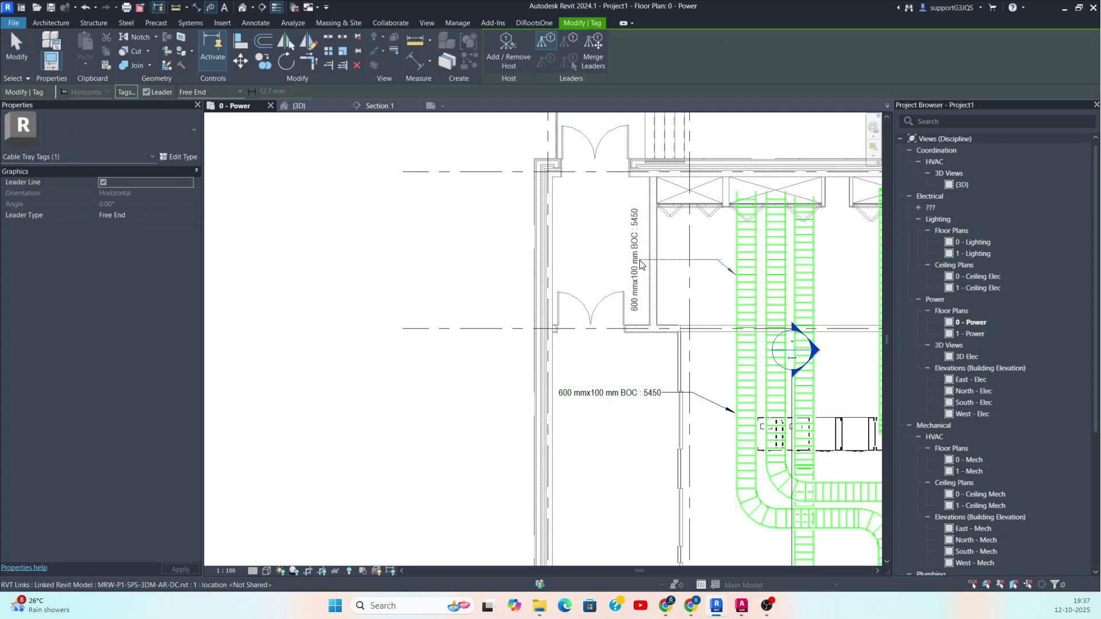
pyautogui.click(635, 265)
pyautogui.scroll(3, 677, 265)
pyautogui.press('Escape')
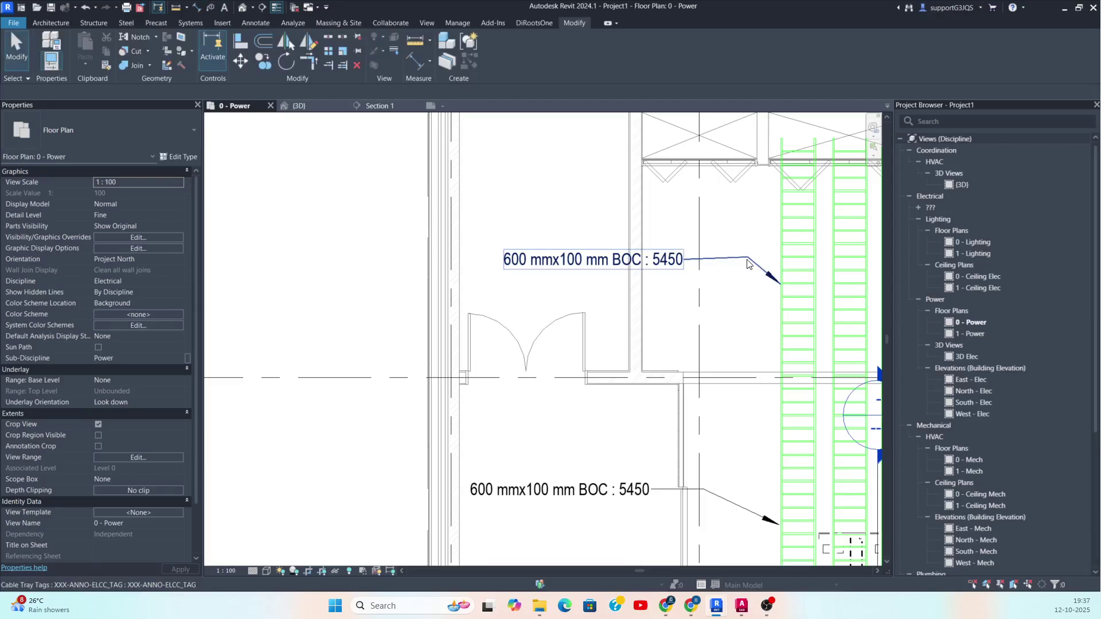
pyautogui.click(750, 261)
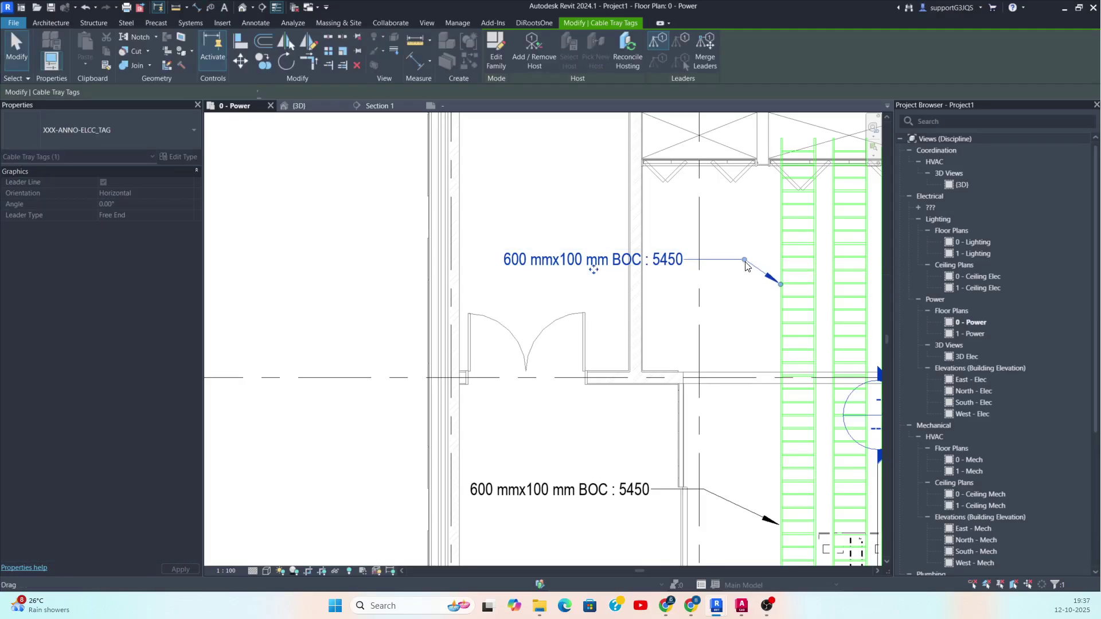
pyautogui.press('Escape')
# Select all cable trays and switchgear in the power plan and crop the 3D view around them with a selection box.
pyautogui.scroll(-5, 608, 304)
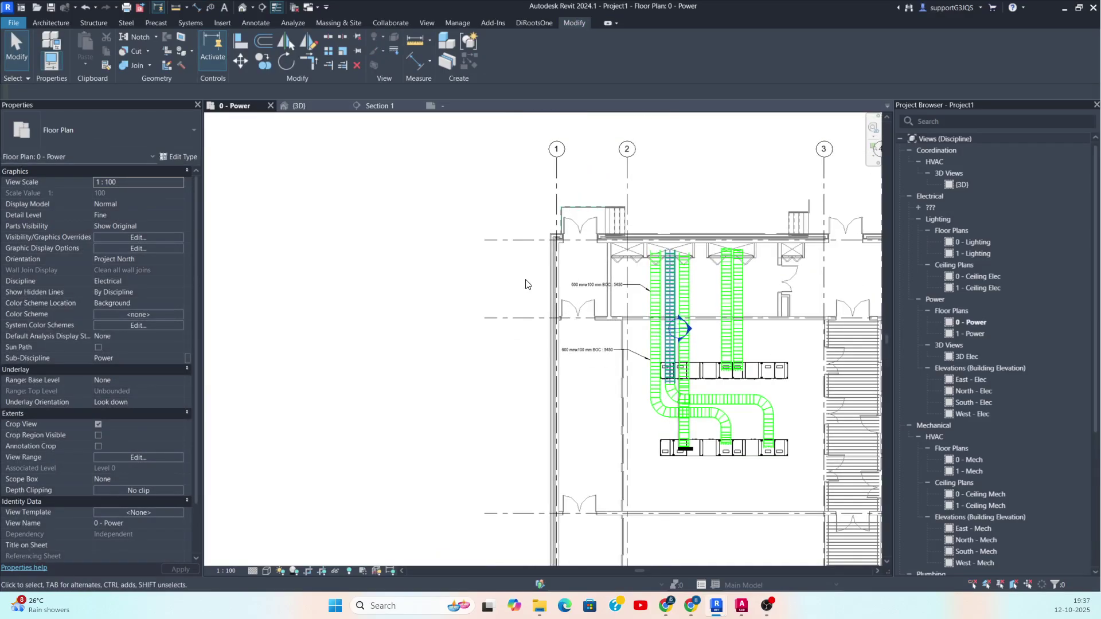
pyautogui.moveTo(679, 325); pyautogui.dragTo(519, 263, button='middle')
pyautogui.moveTo(449, 305); pyautogui.dragTo(422, 310, button='middle')
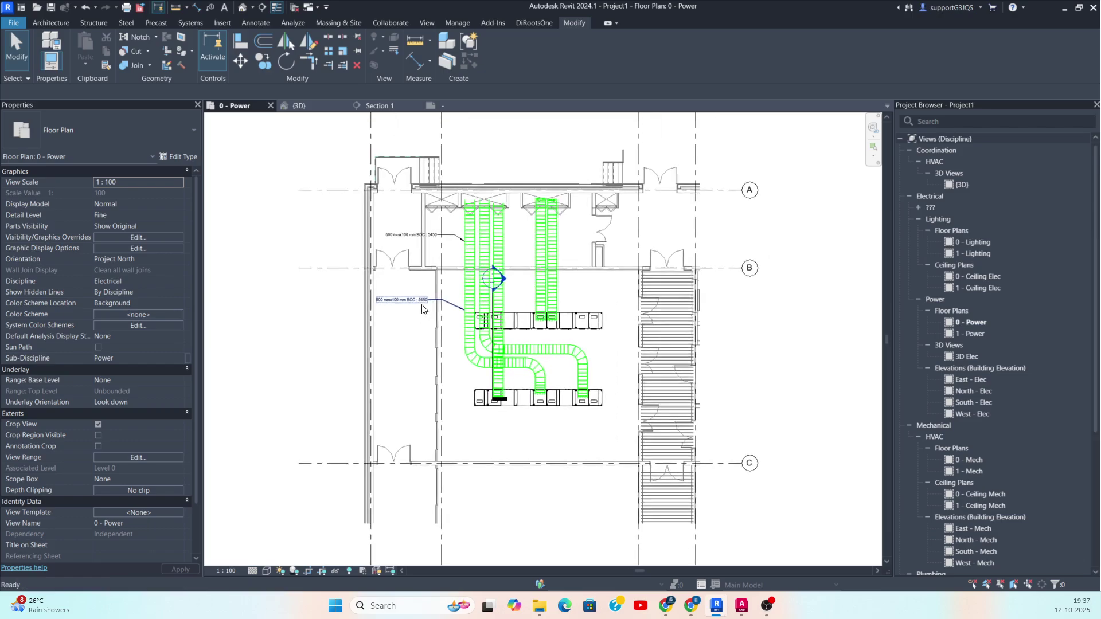
pyautogui.moveTo(354, 186); pyautogui.dragTo(626, 441)
pyautogui.click(374, 66)
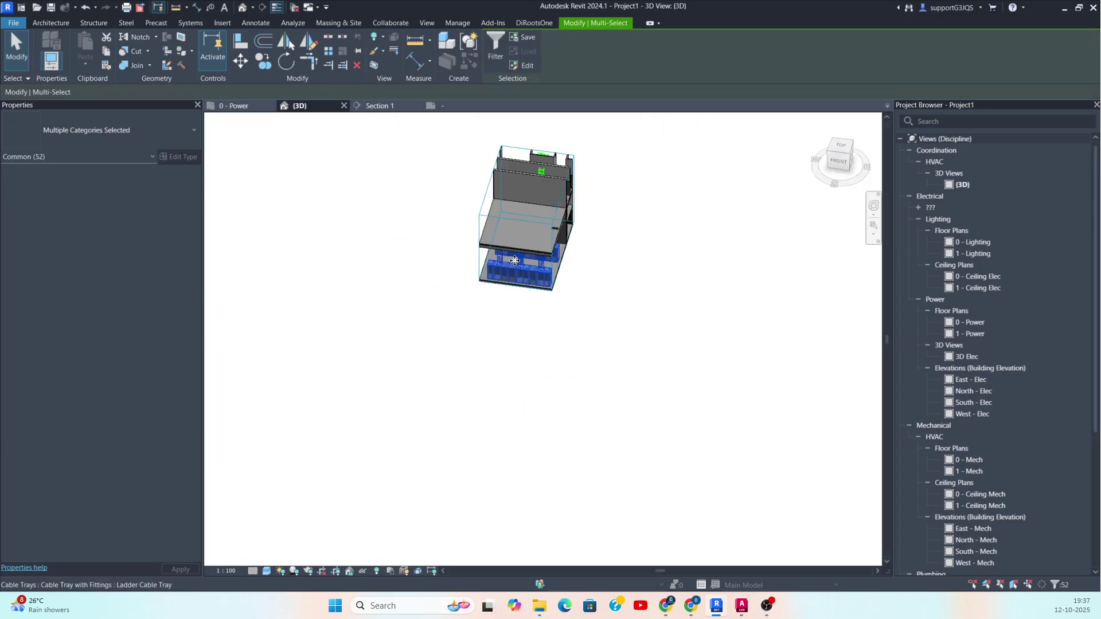
# Examine in 3D how the cable trays run under the slab and drop to both switchgear rows.
pyautogui.keyDown('shift'); pyautogui.moveTo(502, 306); pyautogui.dragTo(670, 262, button='middle'); pyautogui.keyUp('shift')
pyautogui.click(670, 262)
pyautogui.scroll(2, 566, 284)
pyautogui.keyDown('shift'); pyautogui.moveTo(567, 284); pyautogui.dragTo(669, 399, button='middle'); pyautogui.keyUp('shift')
pyautogui.scroll(3, 522, 319)
pyautogui.scroll(3, 586, 403)
pyautogui.moveTo(586, 402)
pyautogui.keyDown('shift'); pyautogui.mouseDown(button='middle')
pyautogui.moveTo(589, 423)
pyautogui.moveTo(597, 404)
pyautogui.mouseUp(button='middle'); pyautogui.keyUp('shift')
pyautogui.scroll(-3, 596, 403)
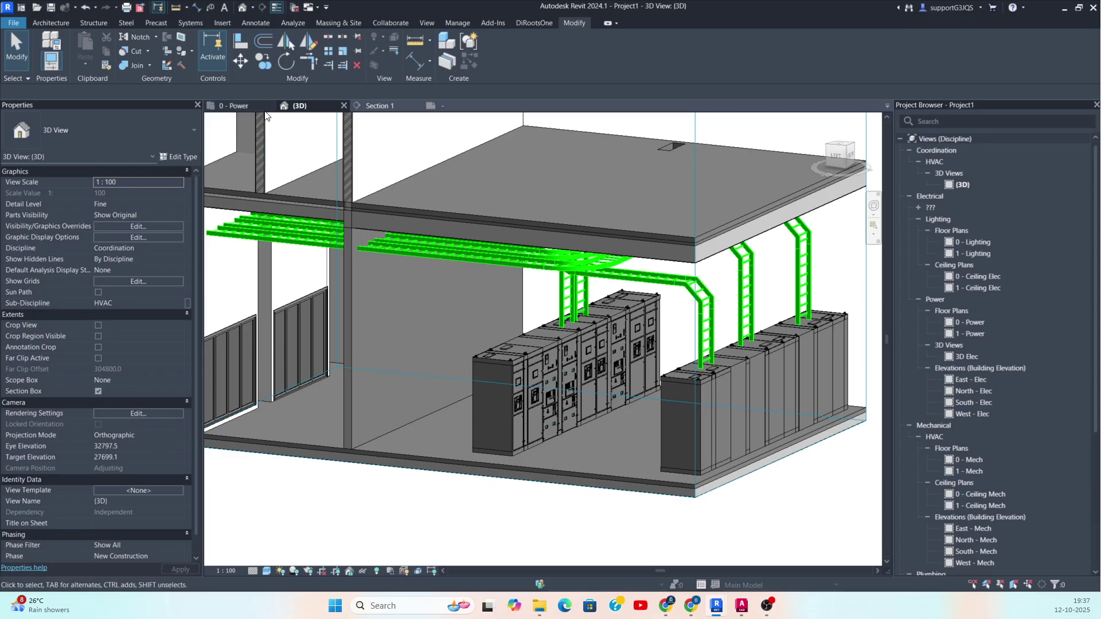
# In the 0 - Power plan, route a 600 x 100 mm ladder tray from the equipment near grid 3, offset 2100 mm left, down to the upper switchgear row.
pyautogui.click(235, 109)
pyautogui.scroll(3, 579, 321)
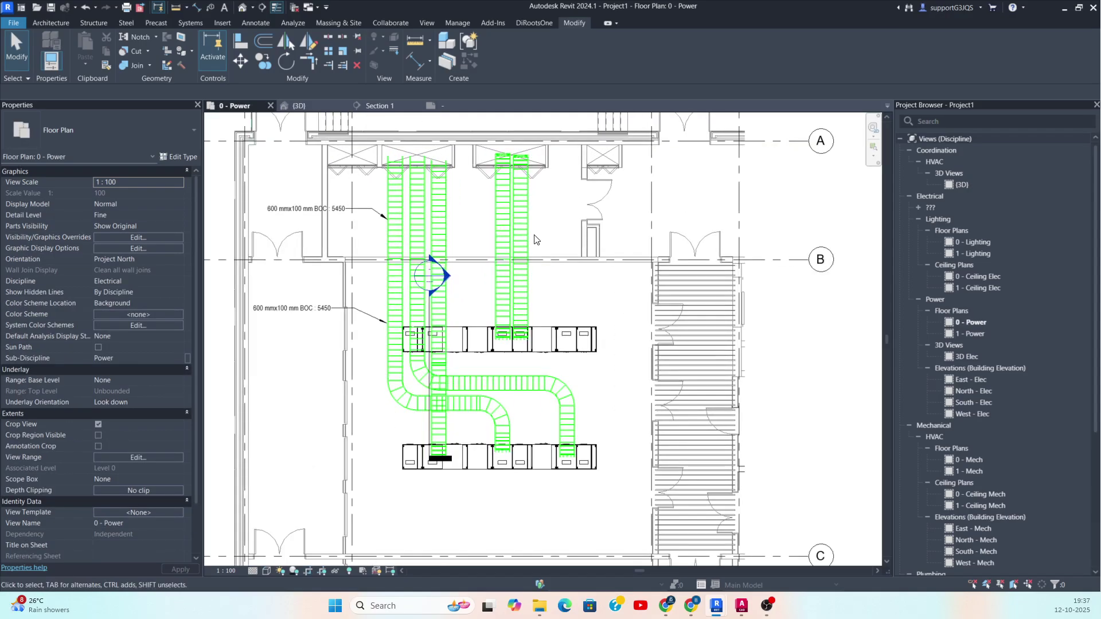
pyautogui.click(530, 247)
pyautogui.press('c')
pyautogui.press('s')
pyautogui.scroll(2, 590, 172)
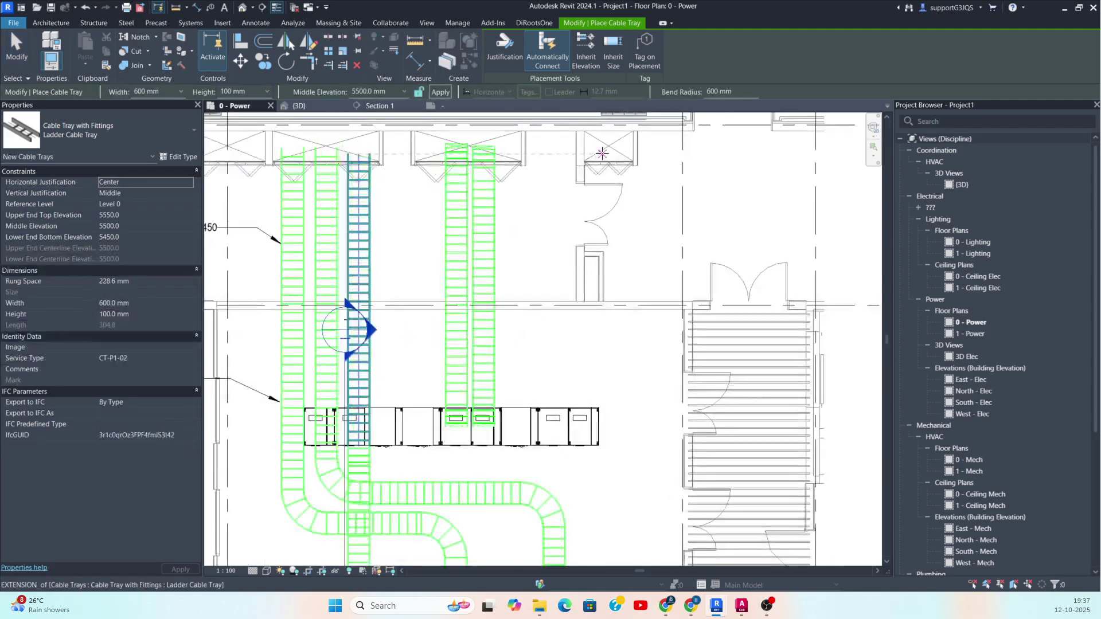
pyautogui.click(603, 149)
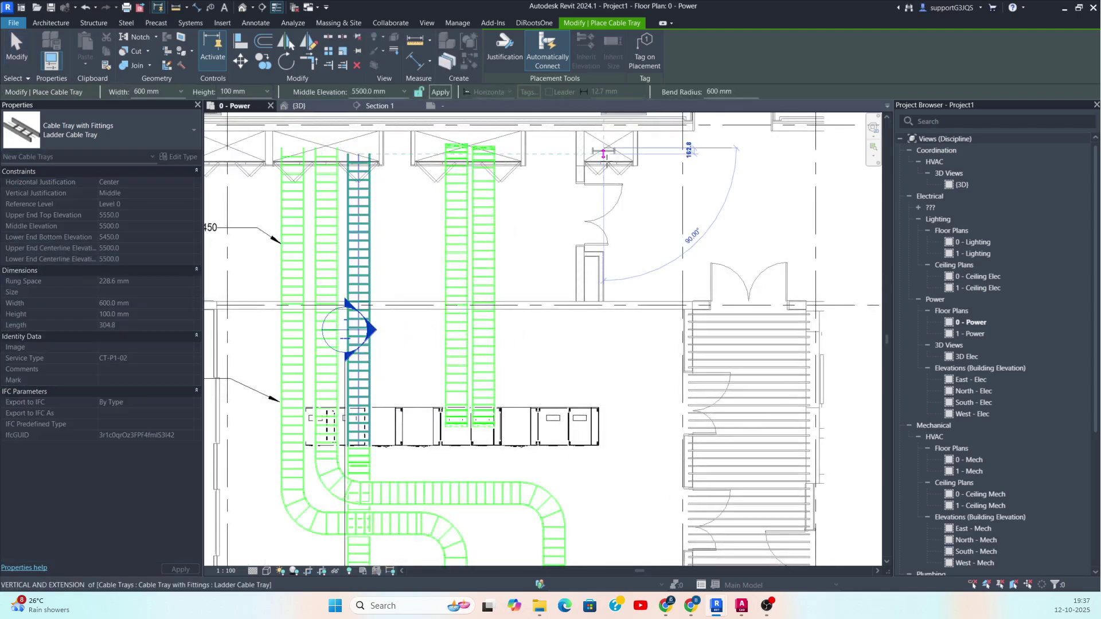
pyautogui.click(595, 214)
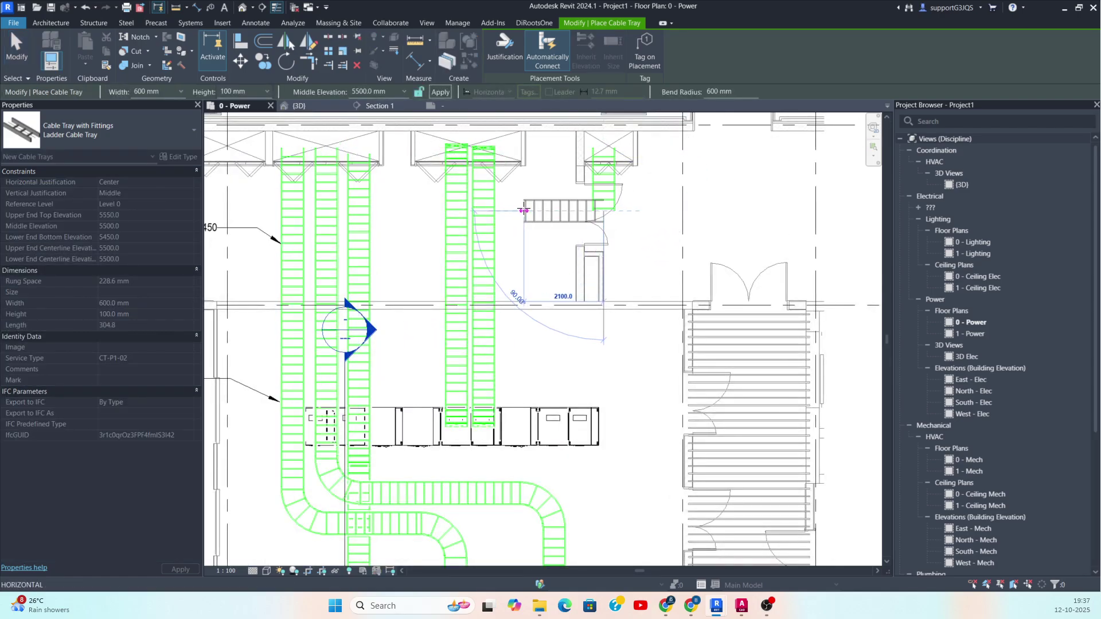
pyautogui.click(524, 211)
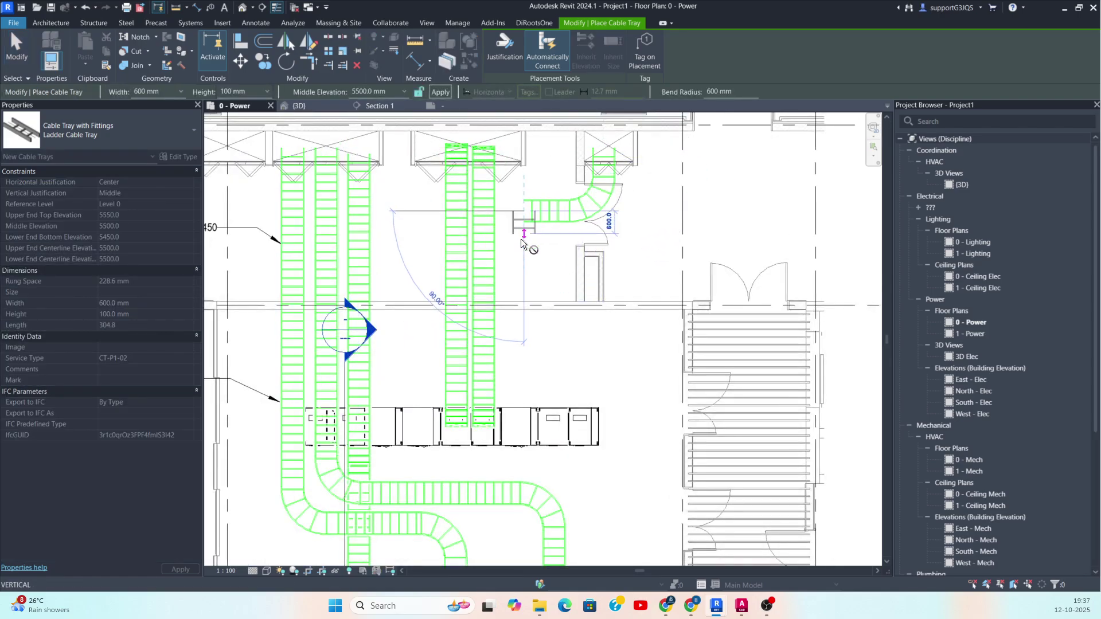
pyautogui.click(524, 409)
pyautogui.press('Escape')
pyautogui.press('Escape')
pyautogui.scroll(1, 532, 384)
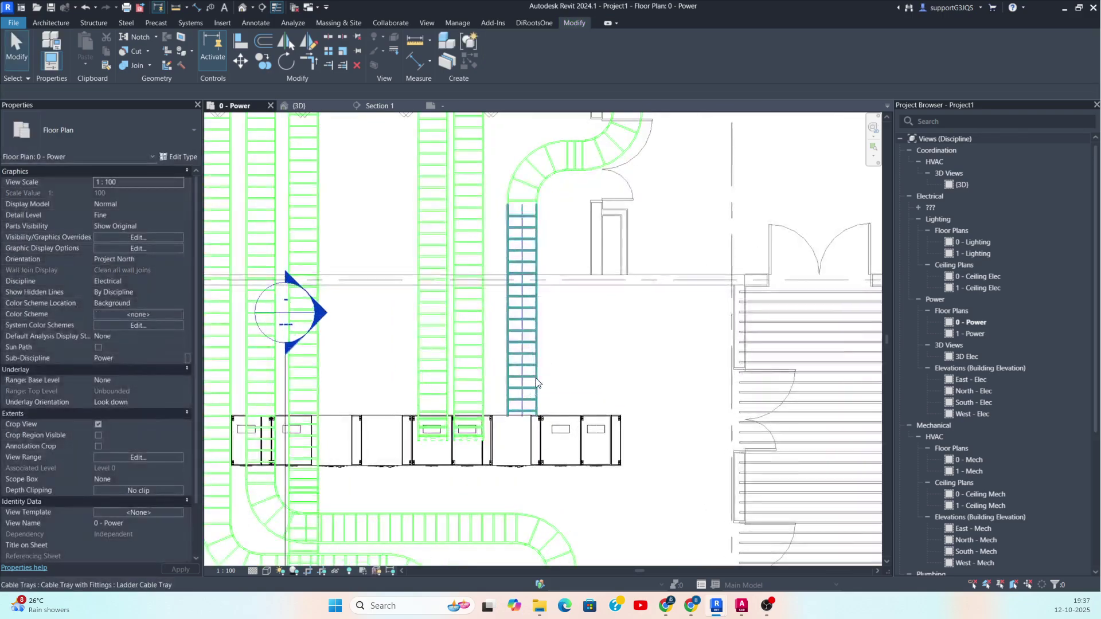
# Nudge the new tray's long vertical run slightly left toward the neighbouring trays.
pyautogui.click(536, 378)
pyautogui.press('Left')
pyautogui.press('Left')
pyautogui.press('Left')
pyautogui.scroll(-4, 564, 376)
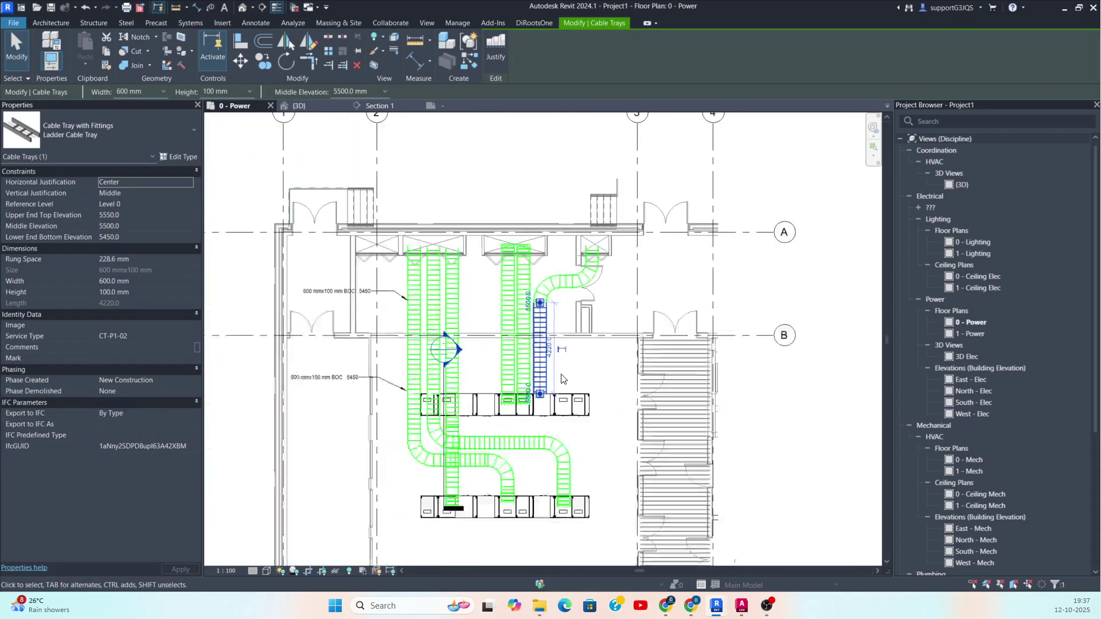
pyautogui.press('Escape')
# Select the trays, including the new route, with the switchgear and recrop the 3D view around them with a selection box.
pyautogui.moveTo(413, 262); pyautogui.dragTo(619, 501)
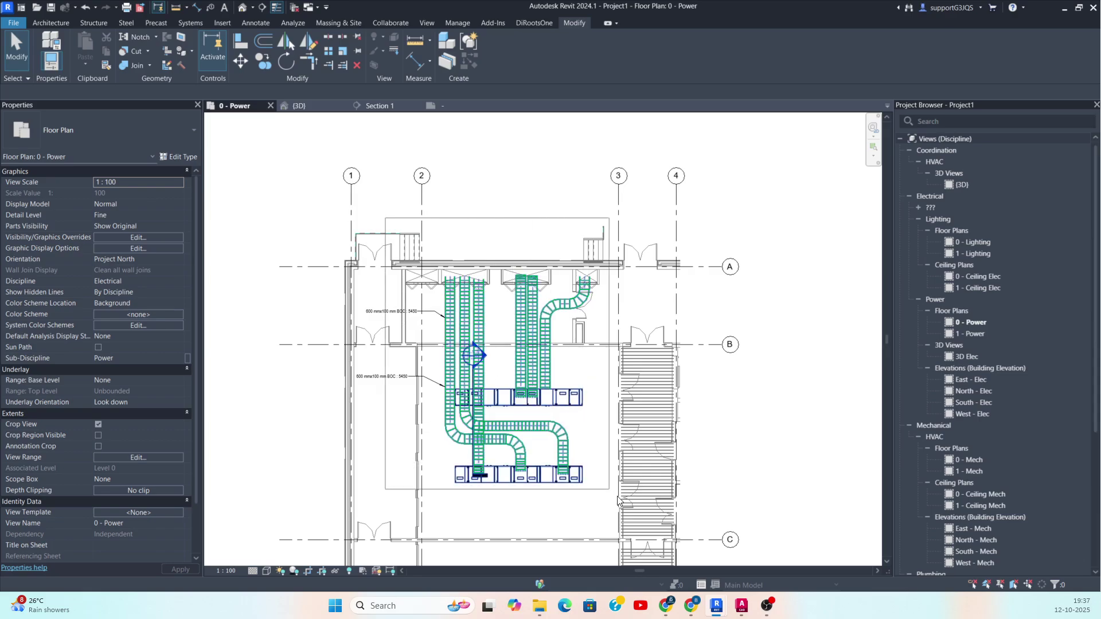
pyautogui.moveTo(297, 89); pyautogui.dragTo(304, 91)
pyautogui.click(374, 66)
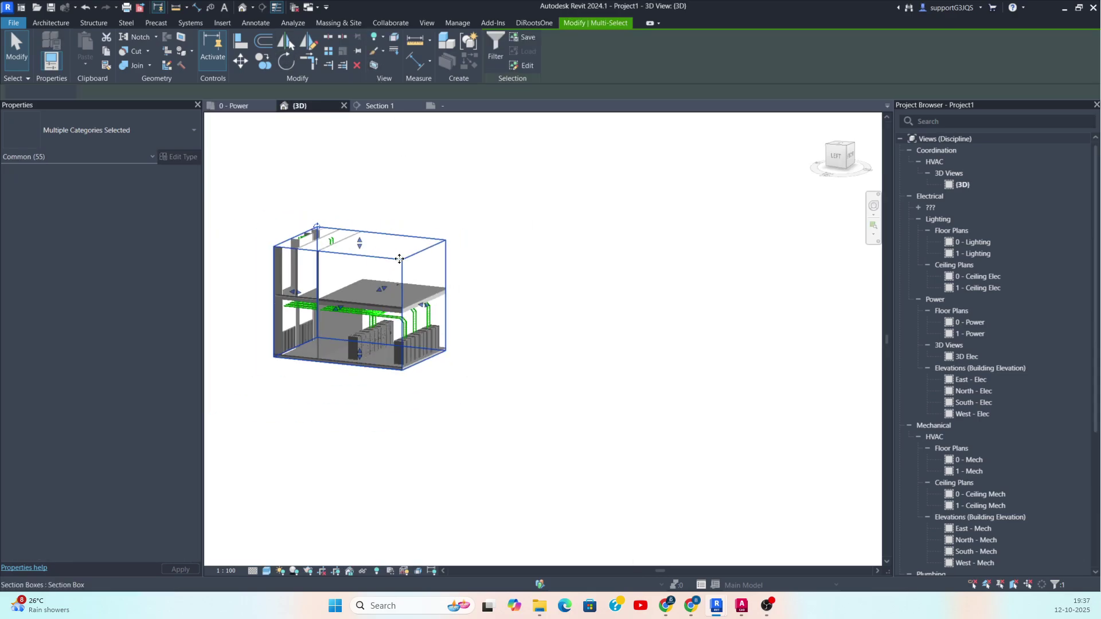
# Lower the top of the 3D section box below the upper slab and inspect the tray routes from above.
pyautogui.click(361, 277)
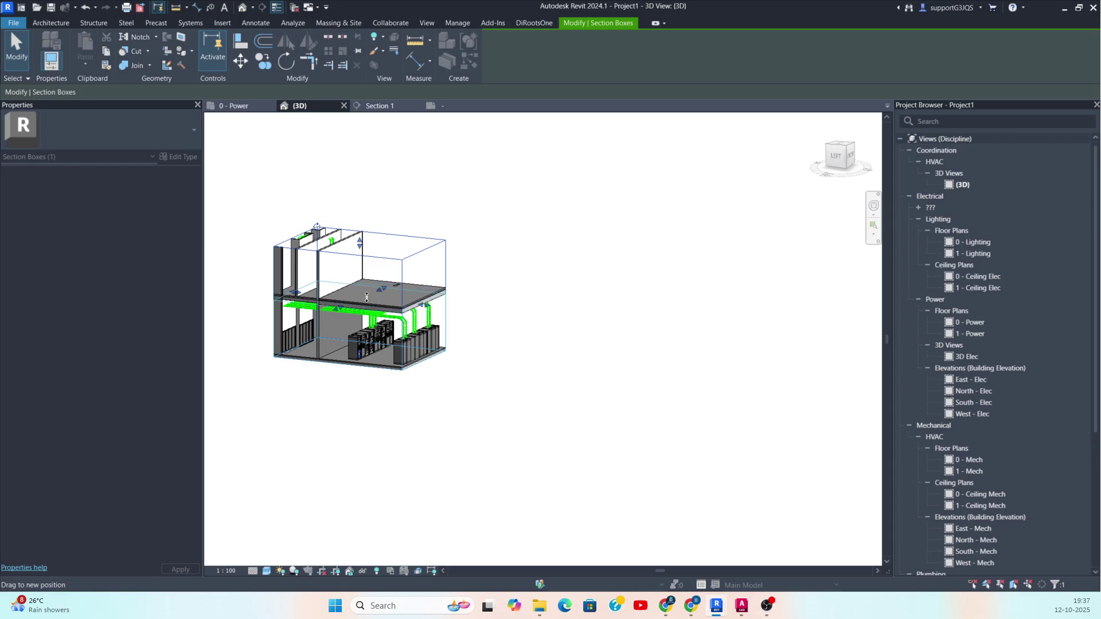
pyautogui.keyDown('shift'); pyautogui.moveTo(369, 298); pyautogui.dragTo(687, 439, button='middle'); pyautogui.keyUp('shift')
pyautogui.keyDown('shift'); pyautogui.moveTo(574, 395); pyautogui.dragTo(596, 398, button='middle'); pyautogui.keyUp('shift')
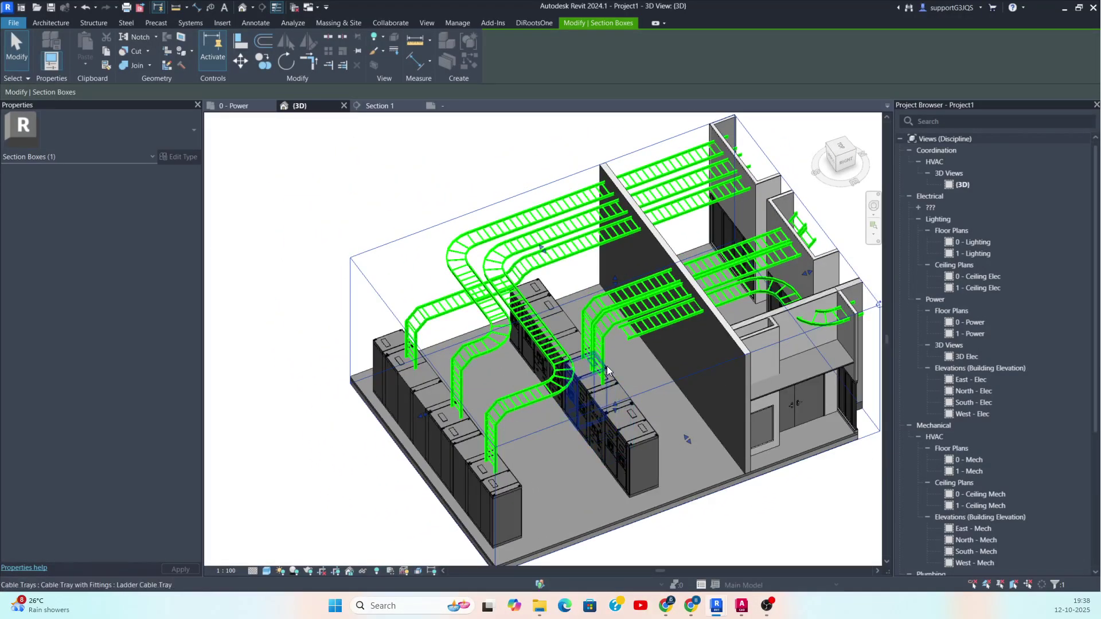
pyautogui.scroll(5, 607, 366)
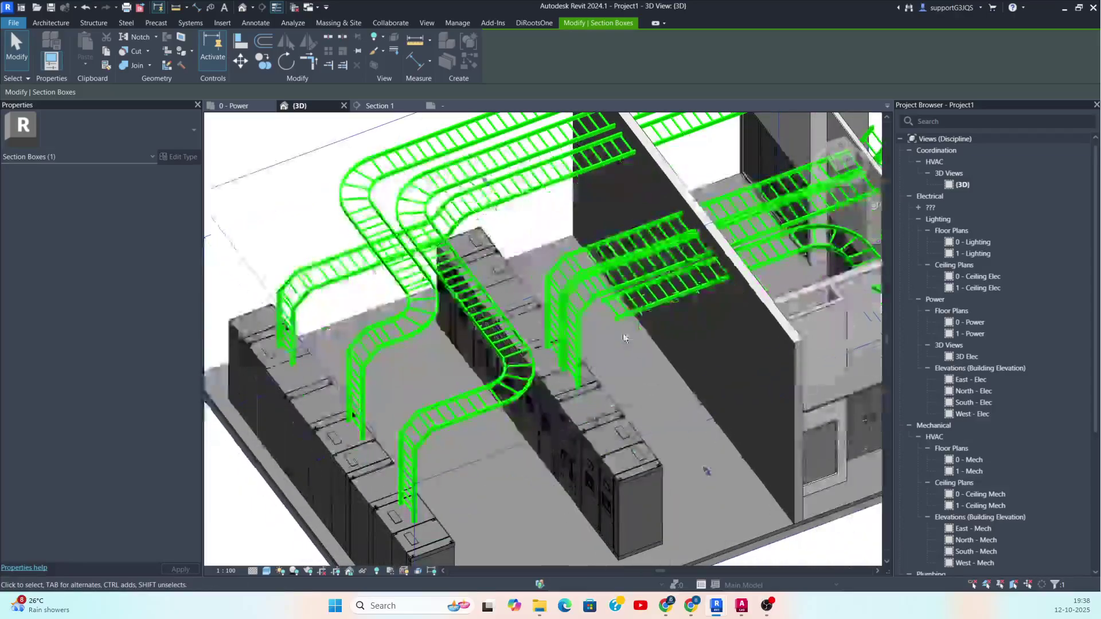